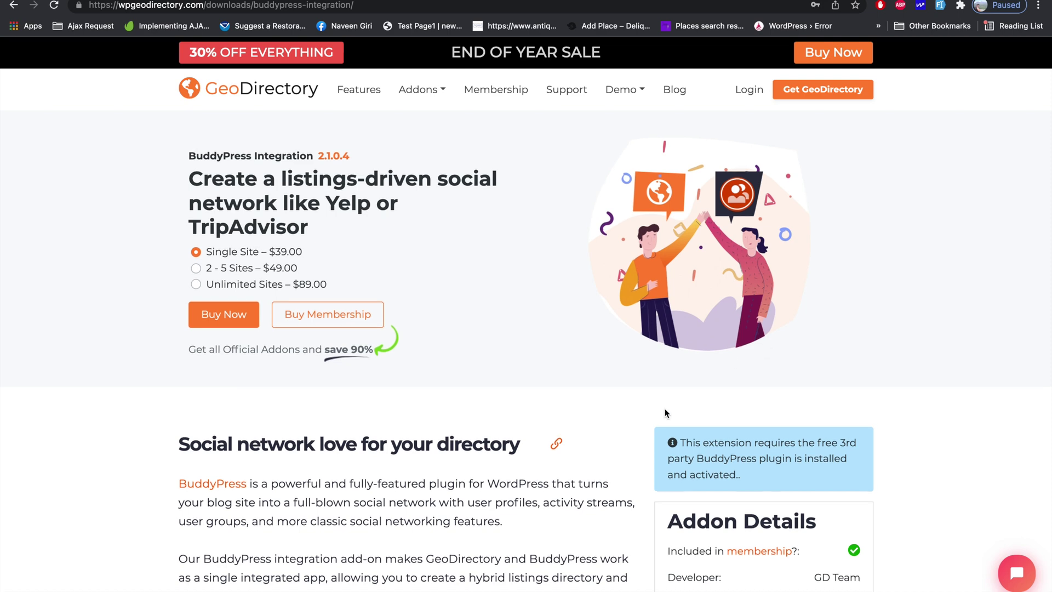
- Examine the BuddyPress Integration add-on page and the WordPress.org BuddyPress plugin page for features, requirements, screenshots, blocks and FAQ
{"action": "scroll", "coordinate": [666, 409], "scroll_direction": "down", "scroll_amount": 6}
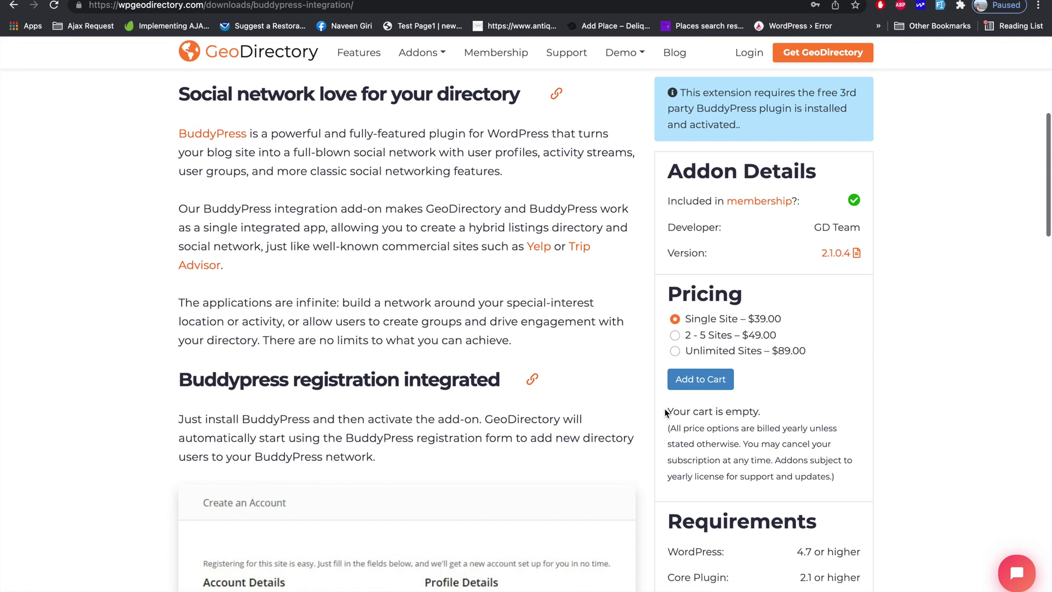
{"action": "scroll", "coordinate": [596, 261], "scroll_direction": "down", "scroll_amount": 2}
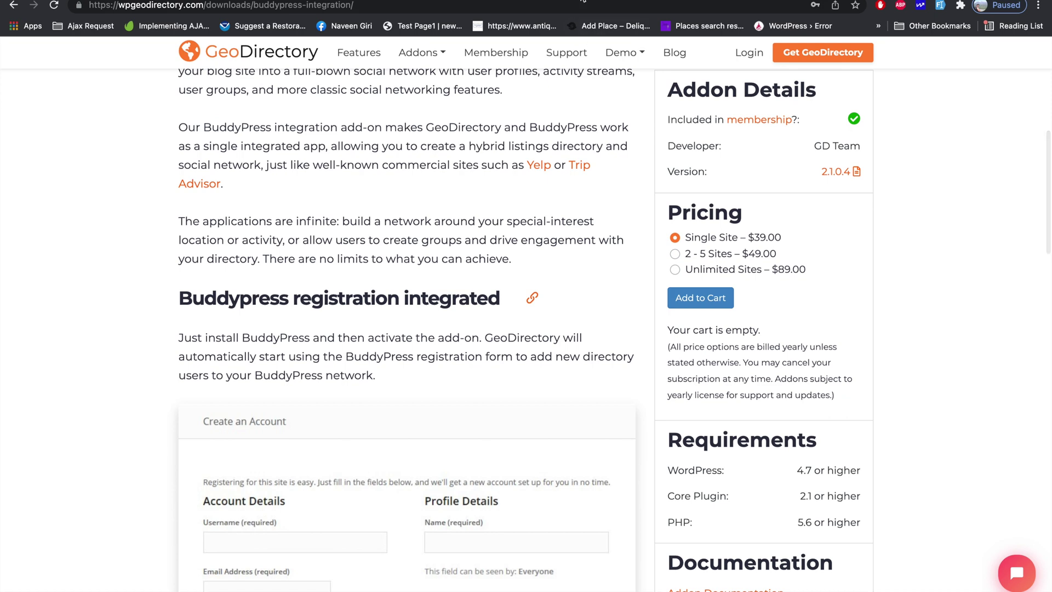
{"action": "left_click", "coordinate": [583, 1]}
{"action": "scroll", "coordinate": [474, 246], "scroll_direction": "down", "scroll_amount": 5}
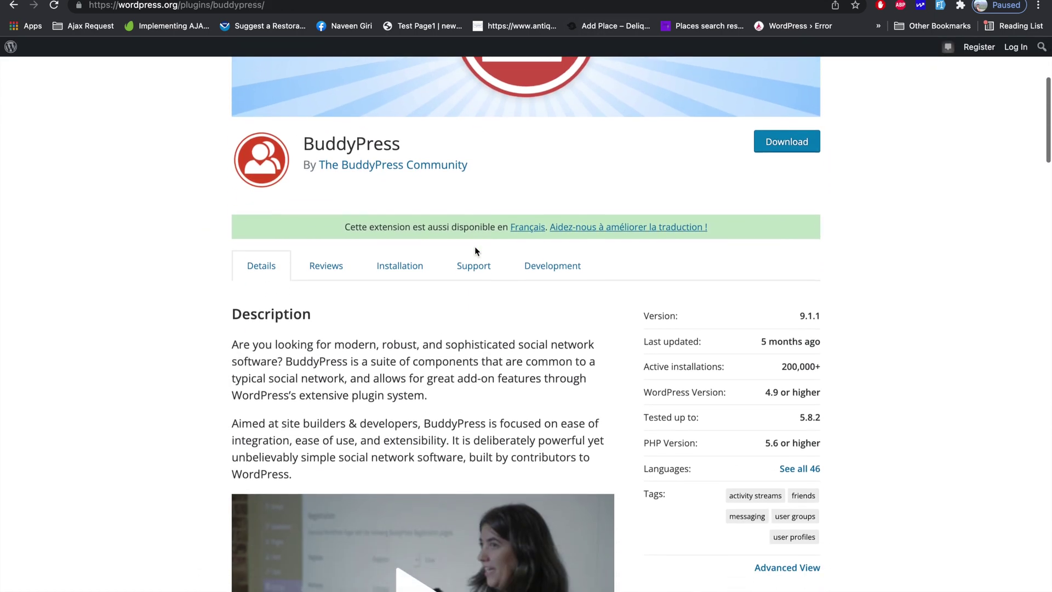
{"action": "scroll", "coordinate": [475, 249], "scroll_direction": "down", "scroll_amount": 7}
{"action": "scroll", "coordinate": [475, 248], "scroll_direction": "down", "scroll_amount": 5}
{"action": "scroll", "coordinate": [474, 246], "scroll_direction": "down", "scroll_amount": 5}
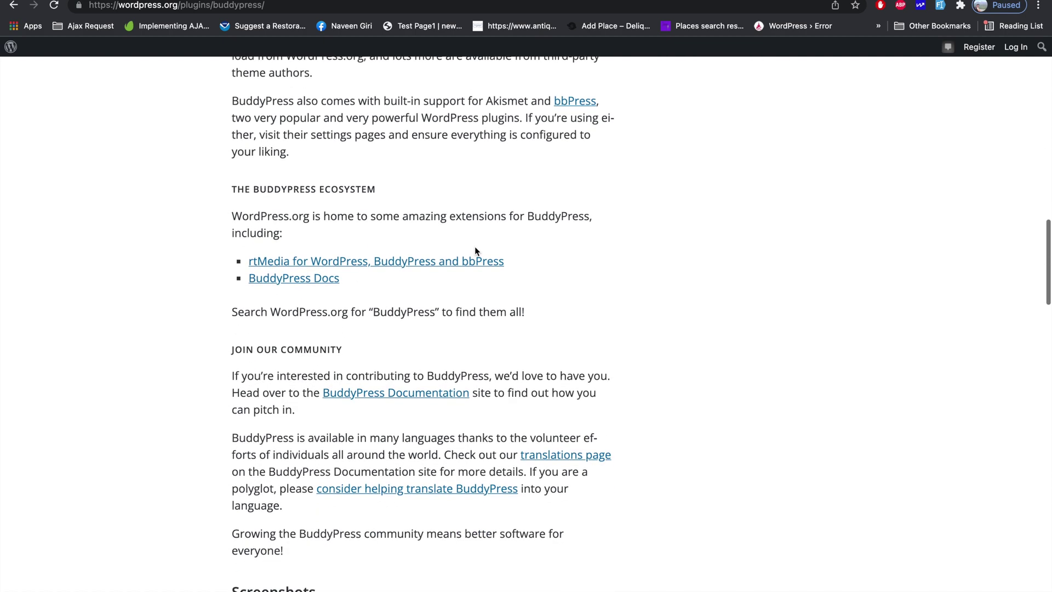
{"action": "scroll", "coordinate": [475, 250], "scroll_direction": "down", "scroll_amount": 6}
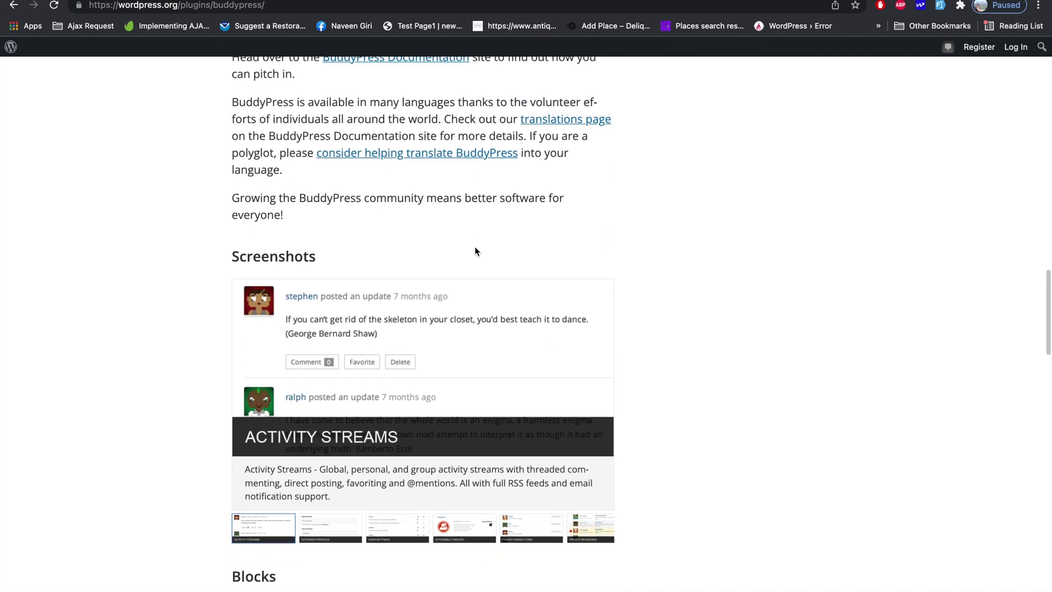
{"action": "scroll", "coordinate": [476, 251], "scroll_direction": "down", "scroll_amount": 5}
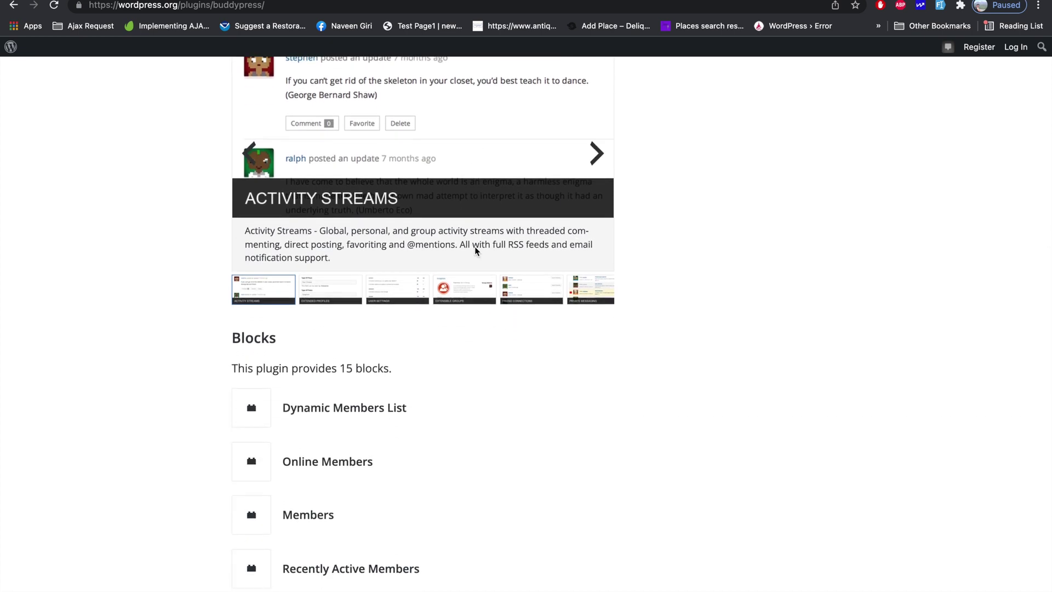
{"action": "scroll", "coordinate": [475, 250], "scroll_direction": "down", "scroll_amount": 10}
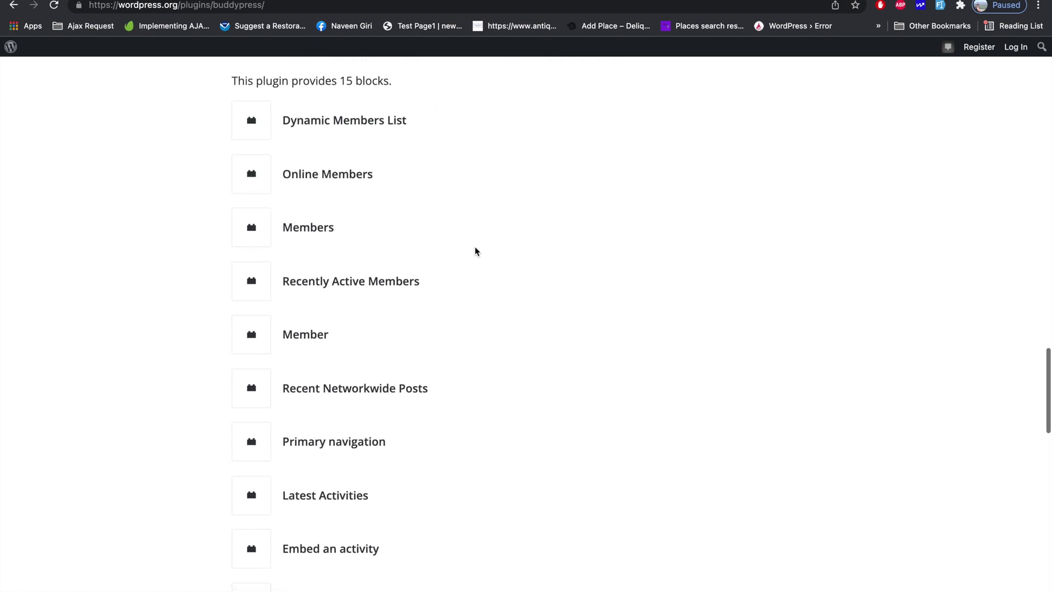
{"action": "scroll", "coordinate": [475, 251], "scroll_direction": "down", "scroll_amount": 10}
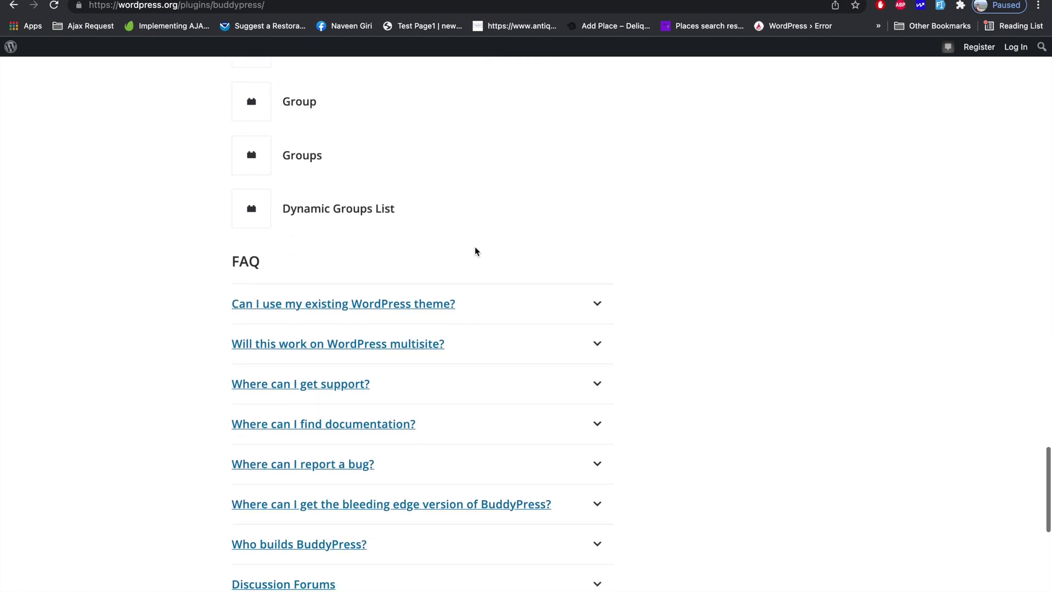
{"action": "scroll", "coordinate": [475, 249], "scroll_direction": "up", "scroll_amount": 20}
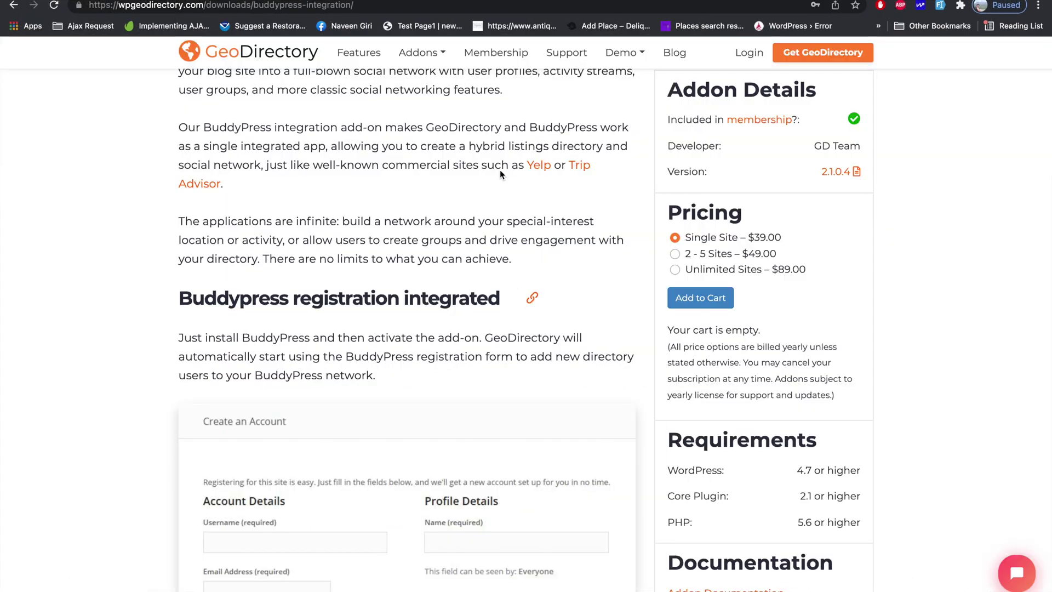
{"action": "scroll", "coordinate": [500, 171], "scroll_direction": "up", "scroll_amount": 4}
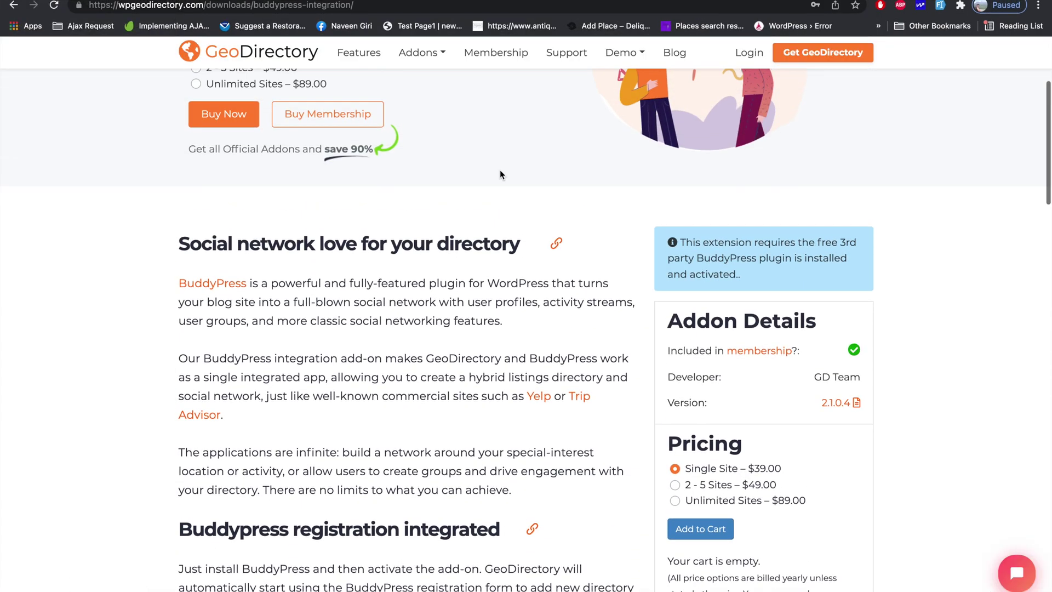
{"action": "scroll", "coordinate": [500, 174], "scroll_direction": "up", "scroll_amount": 3}
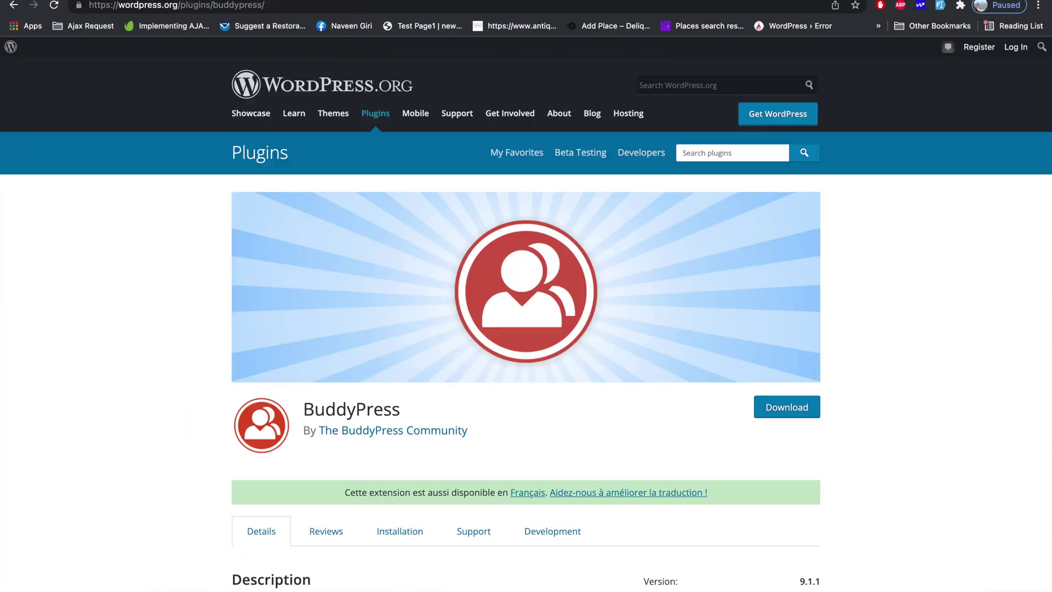
{"action": "mouse_move", "coordinate": [513, 136]}
{"action": "scroll", "coordinate": [436, 485], "scroll_direction": "down", "scroll_amount": 10}
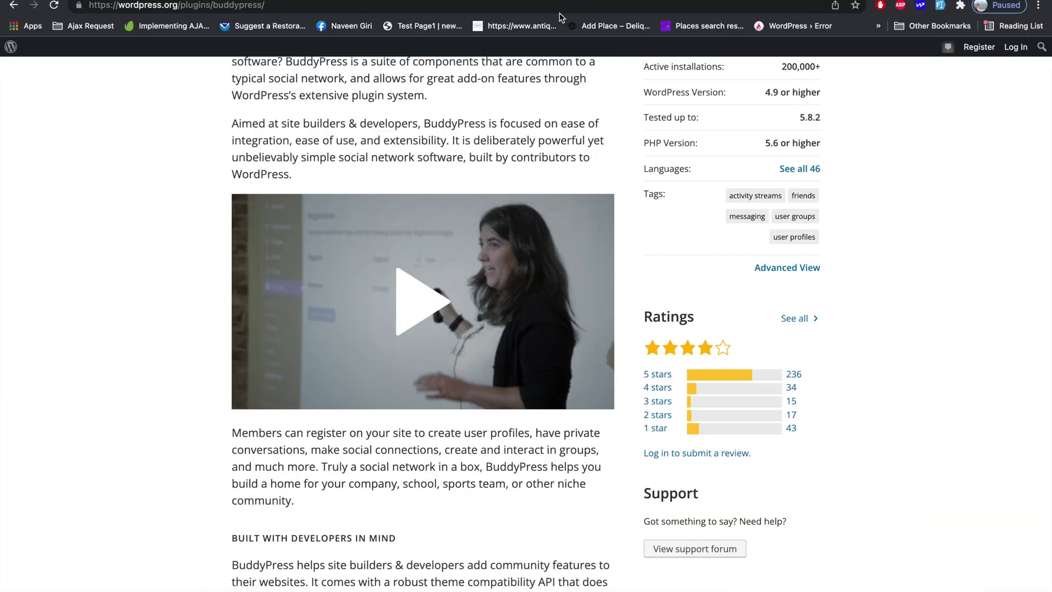
{"action": "scroll", "coordinate": [390, 363], "scroll_direction": "up", "scroll_amount": 10}
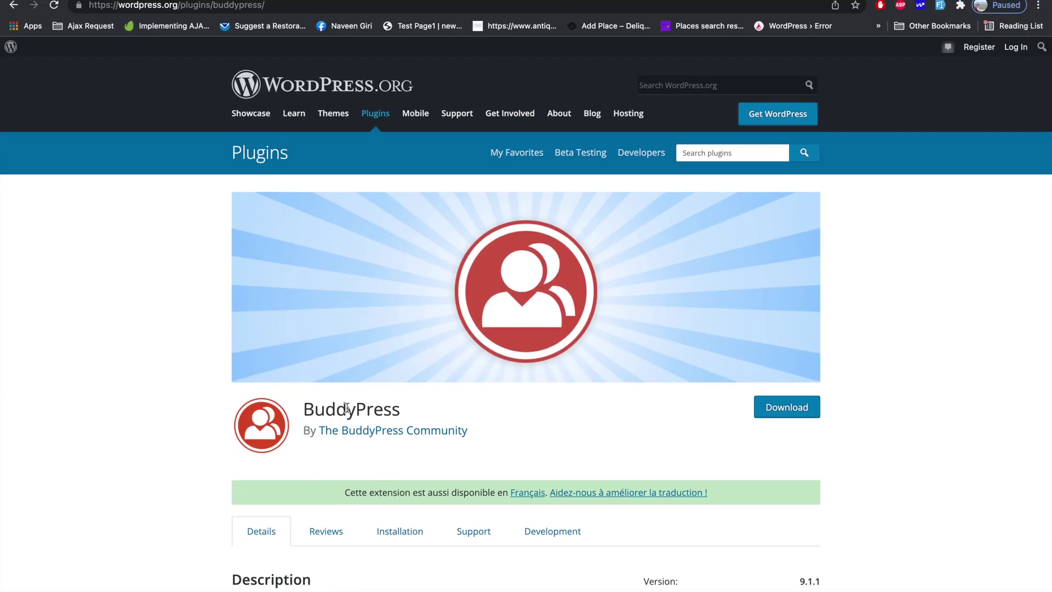
- Copy the plugin name BuddyPress from its WordPress.org page and search for it among new plugins on the geodirectorydemo site
{"action": "double_click", "coordinate": [346, 408]}
{"action": "key", "text": "ctrl+c"}
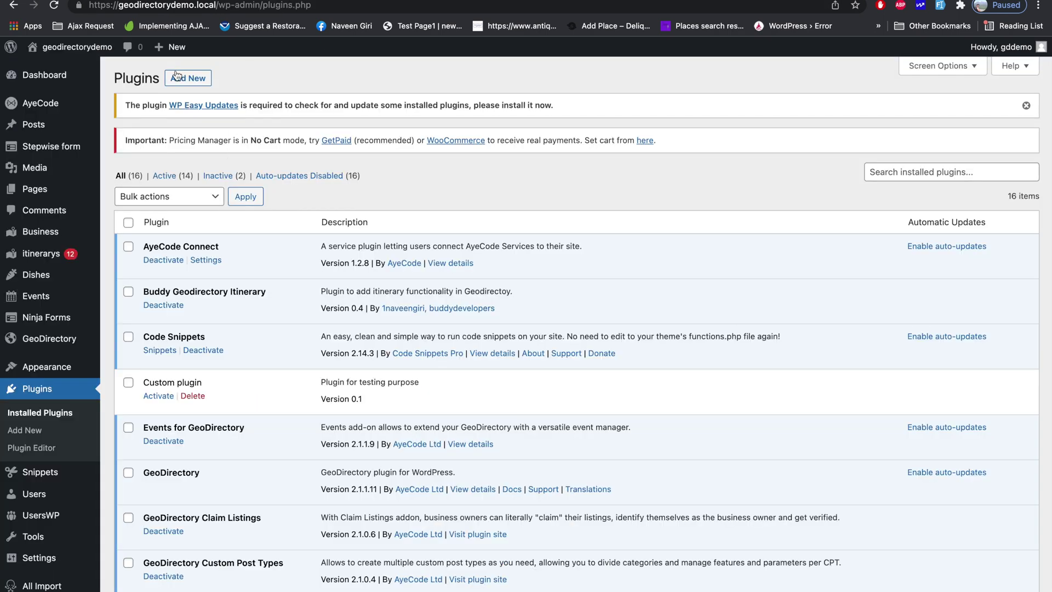
{"action": "left_click", "coordinate": [179, 81]}
{"action": "left_click", "coordinate": [931, 177]}
{"action": "key", "text": "ctrl+v"}
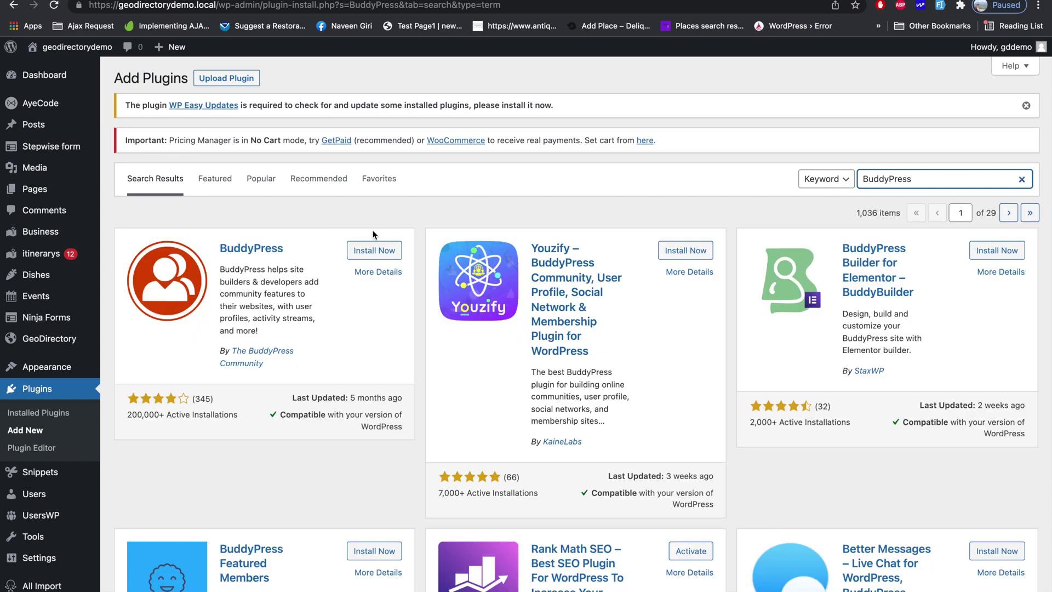
- Install and activate the BuddyPress plugin by The BuddyPress Community, look through its release notes and dismiss them
{"action": "left_click", "coordinate": [374, 250]}
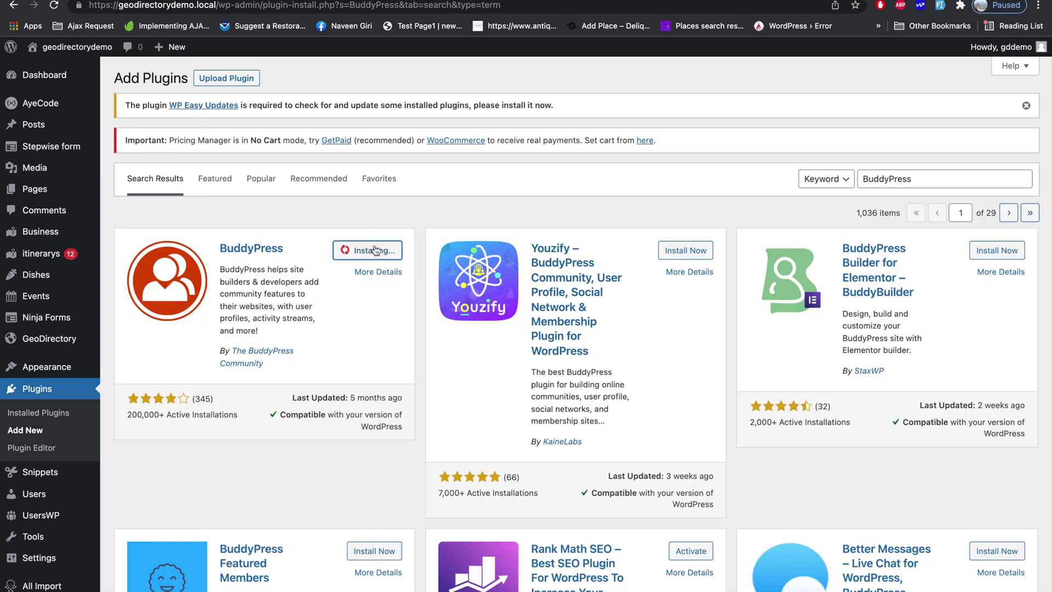
{"action": "left_click", "coordinate": [385, 250]}
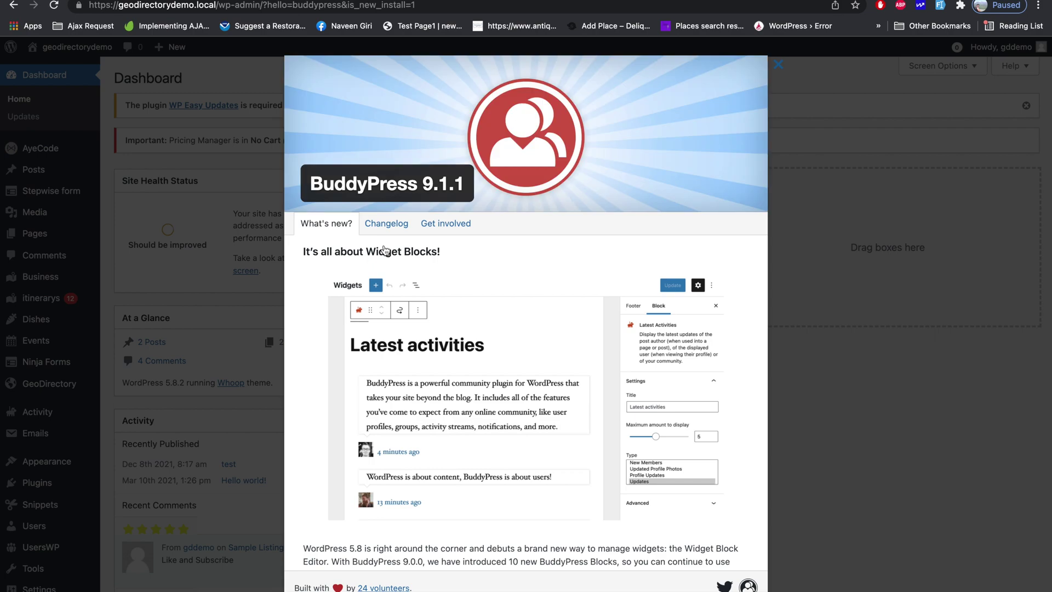
{"action": "scroll", "coordinate": [428, 326], "scroll_direction": "down", "scroll_amount": 10}
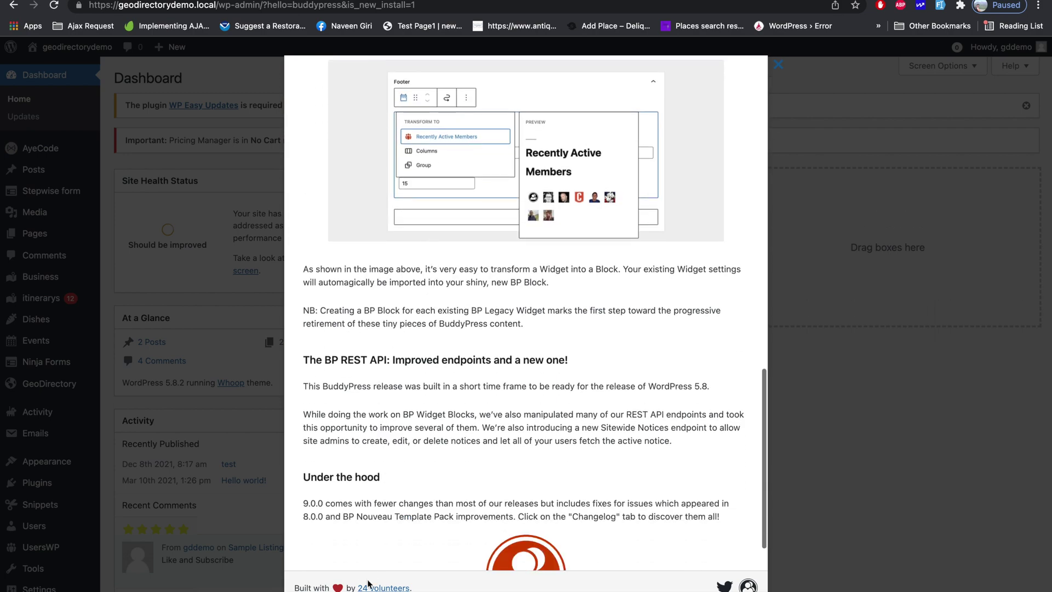
{"action": "left_click", "coordinate": [2, 478]}
- Enable the Friend Connections, Private Messaging and User Groups components in the BuddyPress settings and save them
{"action": "mouse_move", "coordinate": [33, 556]}
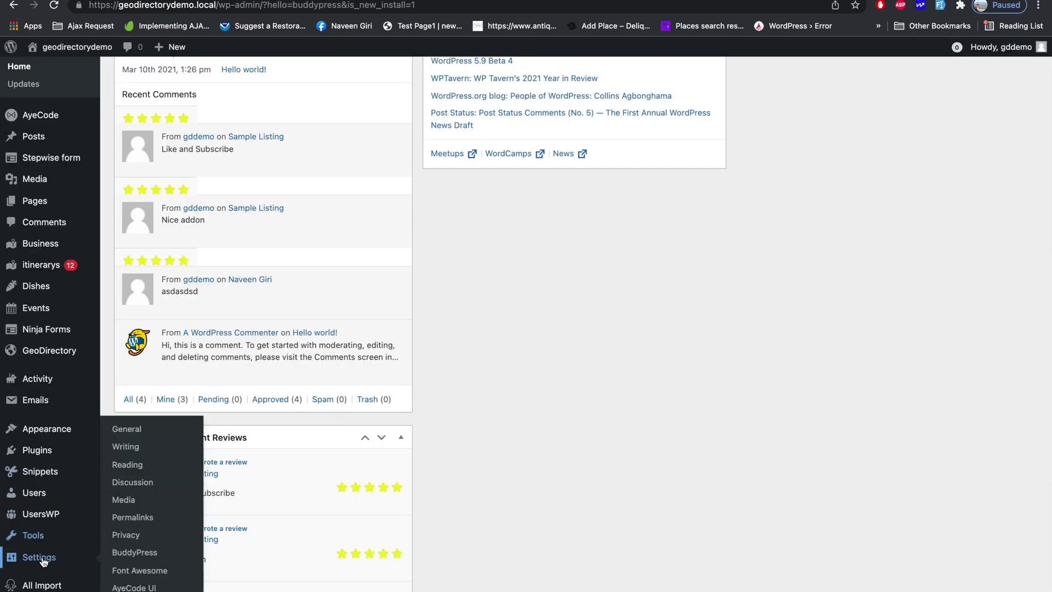
{"action": "left_click", "coordinate": [134, 553]}
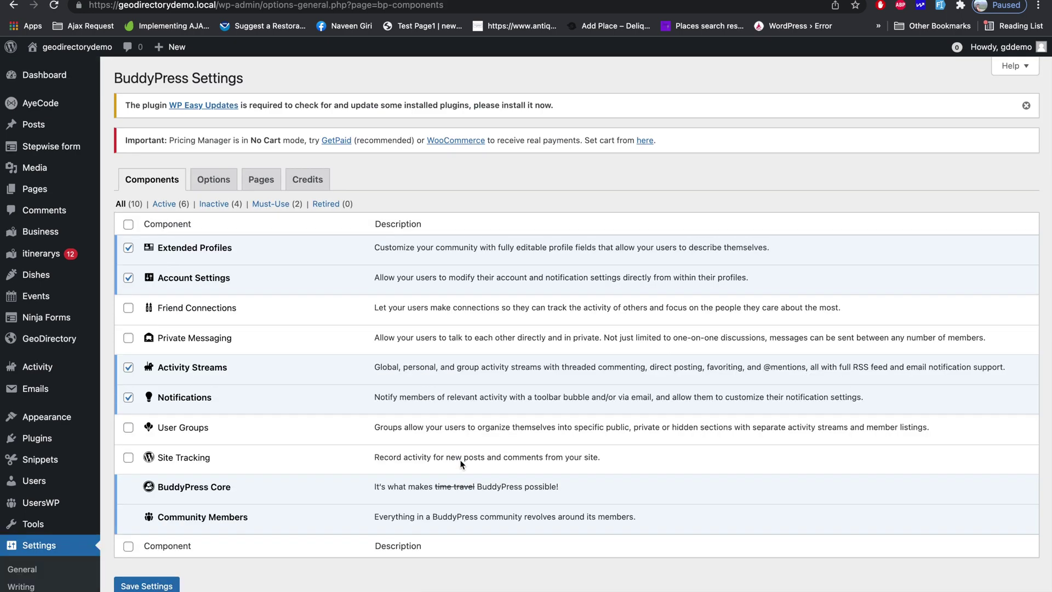
{"action": "scroll", "coordinate": [304, 375], "scroll_direction": "down", "scroll_amount": 2}
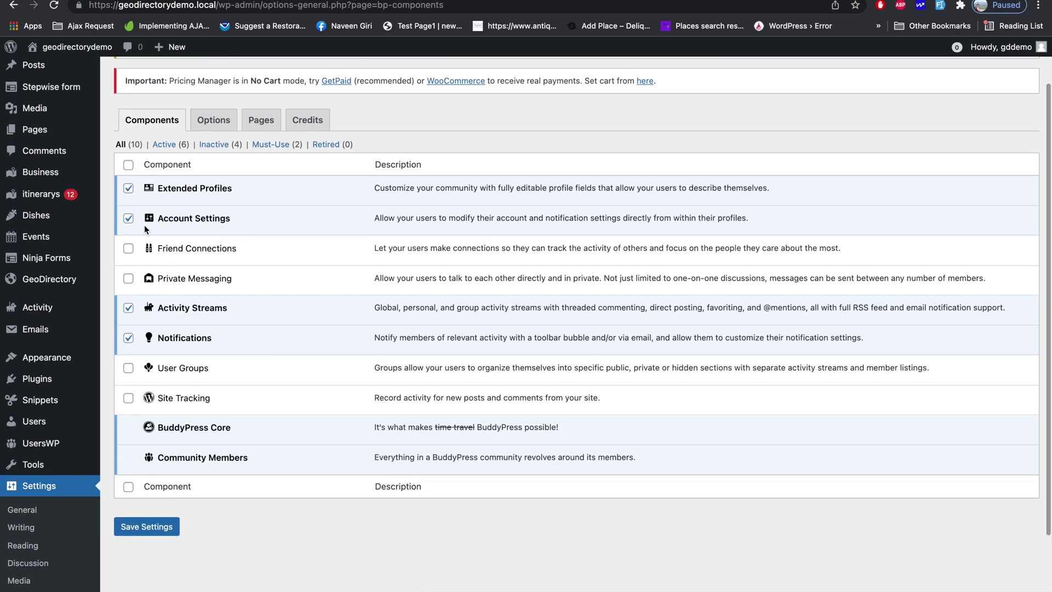
{"action": "left_click", "coordinate": [129, 280]}
{"action": "left_click", "coordinate": [128, 369]}
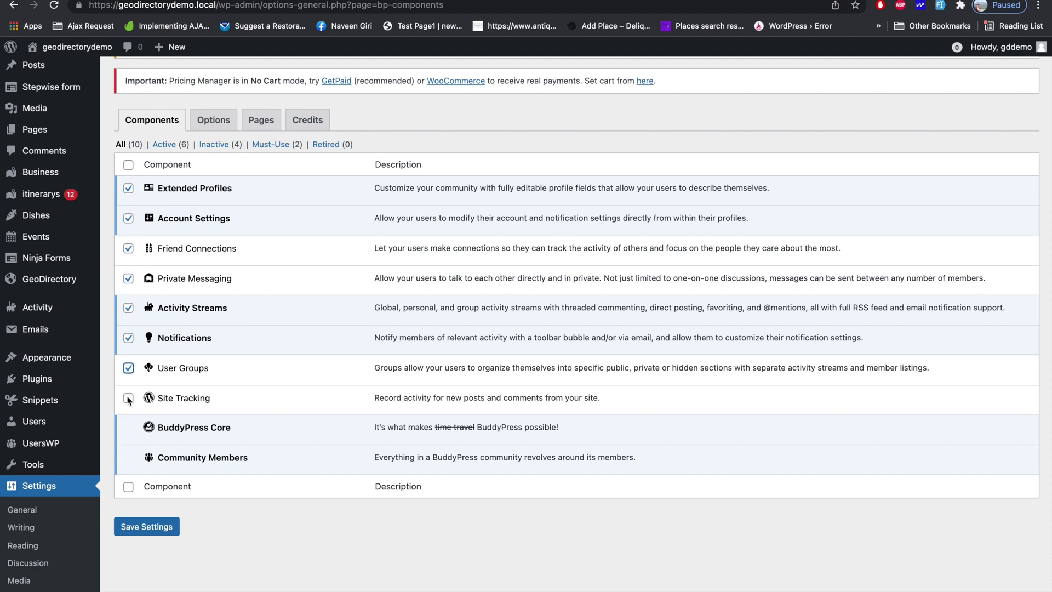
{"action": "left_click", "coordinate": [133, 528]}
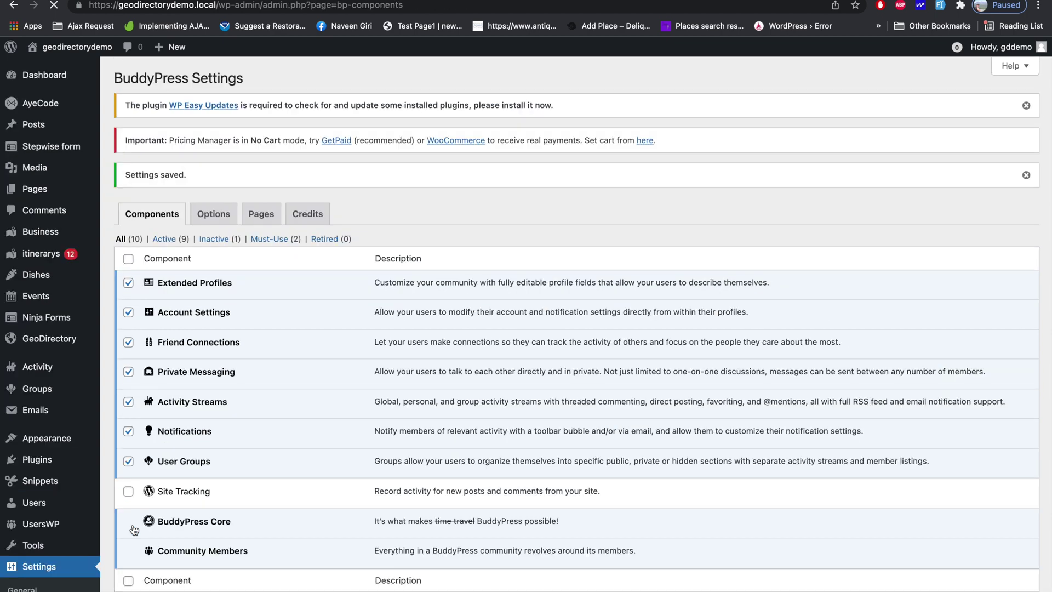
- Review the BuddyPress options and the WordPress pages assigned to its directories and registration
{"action": "left_click", "coordinate": [222, 223]}
{"action": "scroll", "coordinate": [242, 323], "scroll_direction": "down", "scroll_amount": 6}
{"action": "scroll", "coordinate": [242, 323], "scroll_direction": "up", "scroll_amount": 6}
{"action": "left_click", "coordinate": [259, 181]}
{"action": "scroll", "coordinate": [268, 265], "scroll_direction": "down", "scroll_amount": 3}
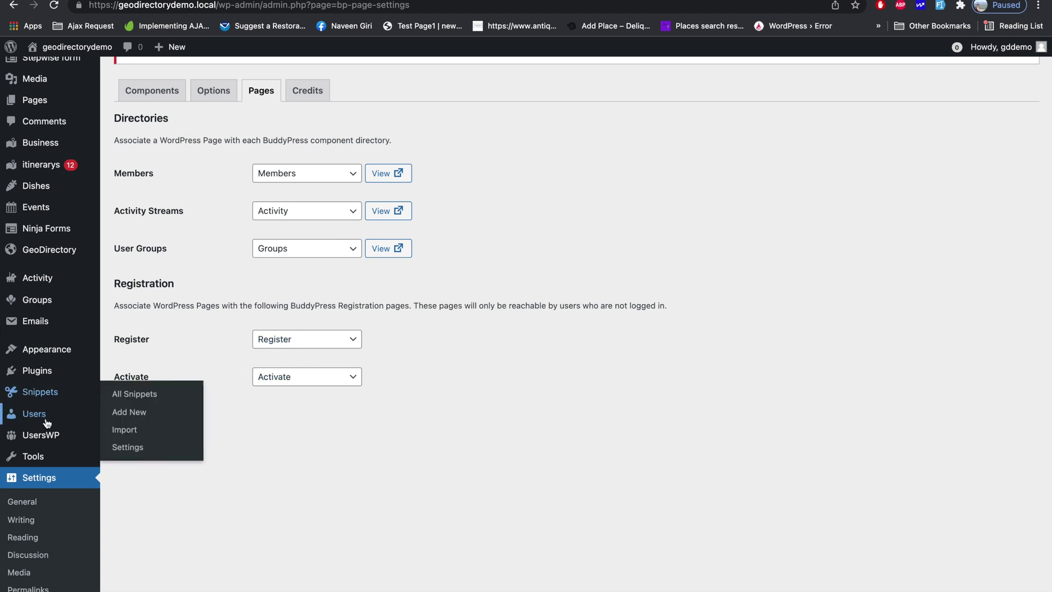
- Deactivate the UsersWP plugin in the installed plugins, skipping the feedback form
{"action": "mouse_move", "coordinate": [39, 441]}
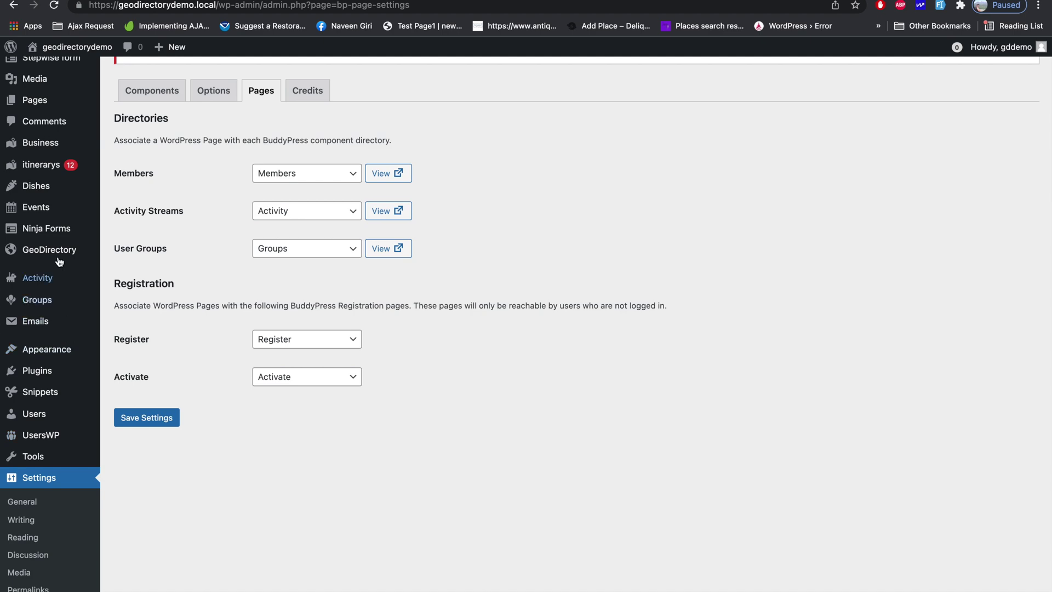
{"action": "mouse_move", "coordinate": [57, 366]}
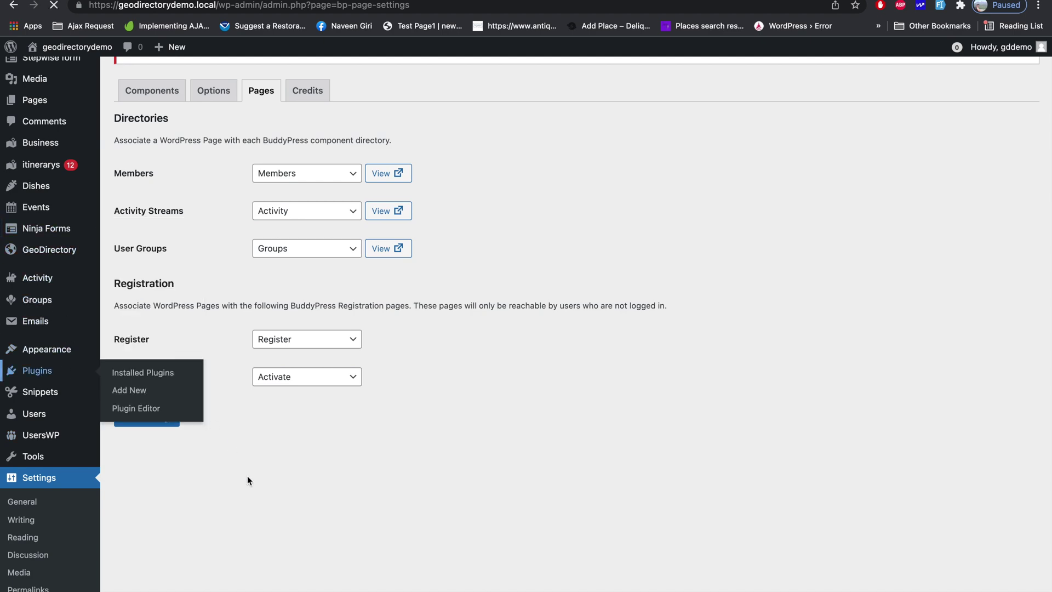
{"action": "scroll", "coordinate": [248, 475], "scroll_direction": "down", "scroll_amount": 10}
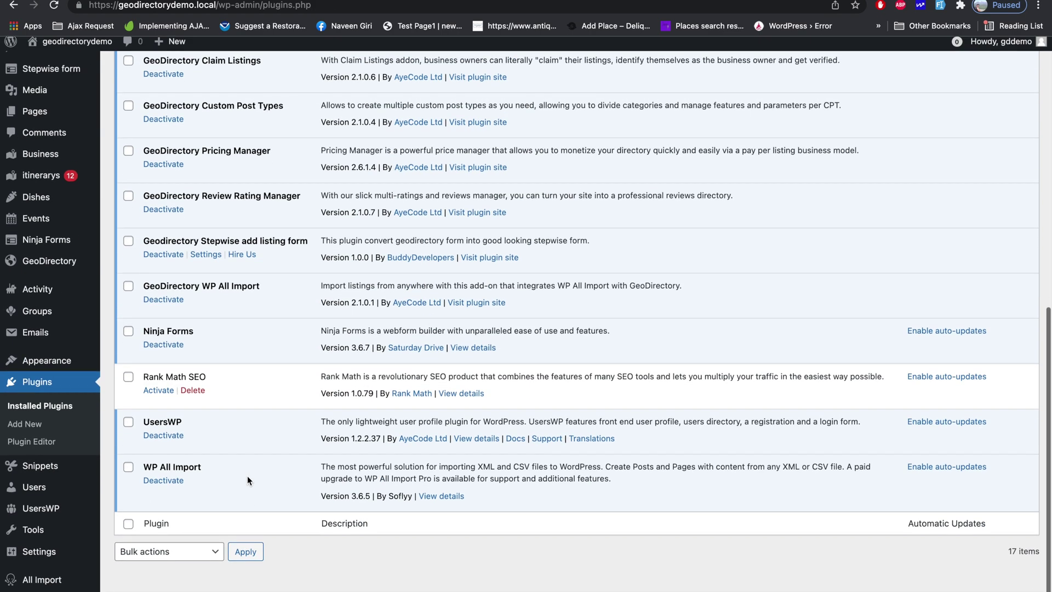
{"action": "left_click", "coordinate": [164, 442]}
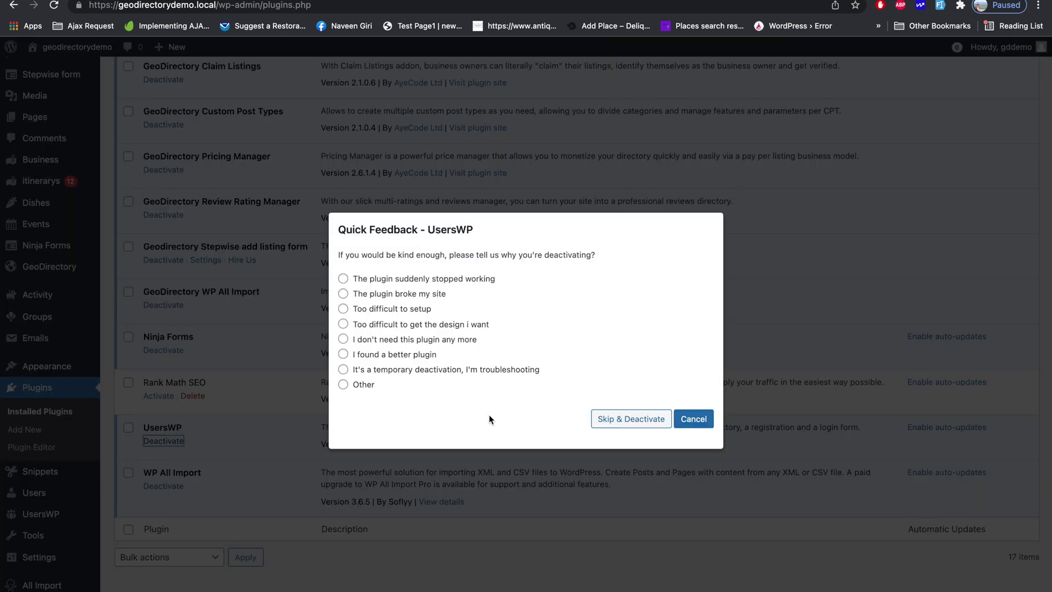
{"action": "left_click", "coordinate": [657, 422]}
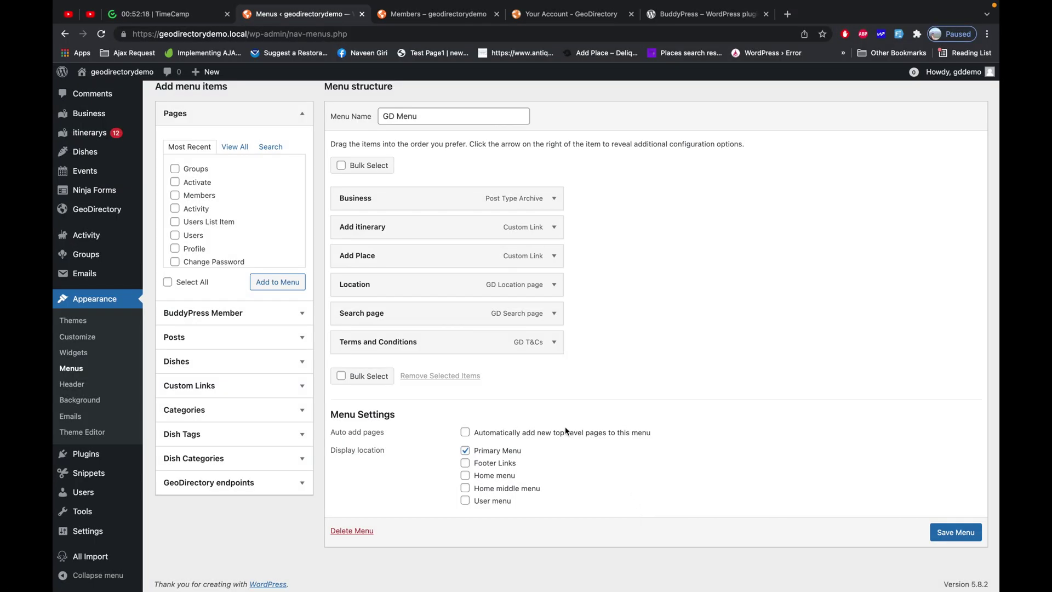
- Add the Members and Activity pages to the GD Menu and save the menu
{"action": "left_click", "coordinate": [176, 209]}
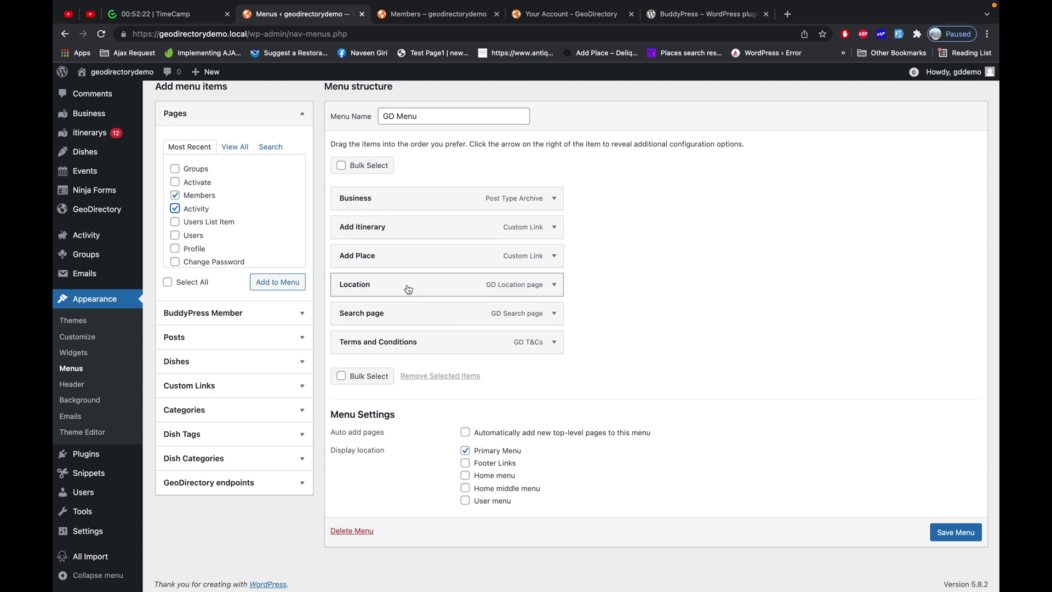
{"action": "left_click", "coordinate": [278, 282]}
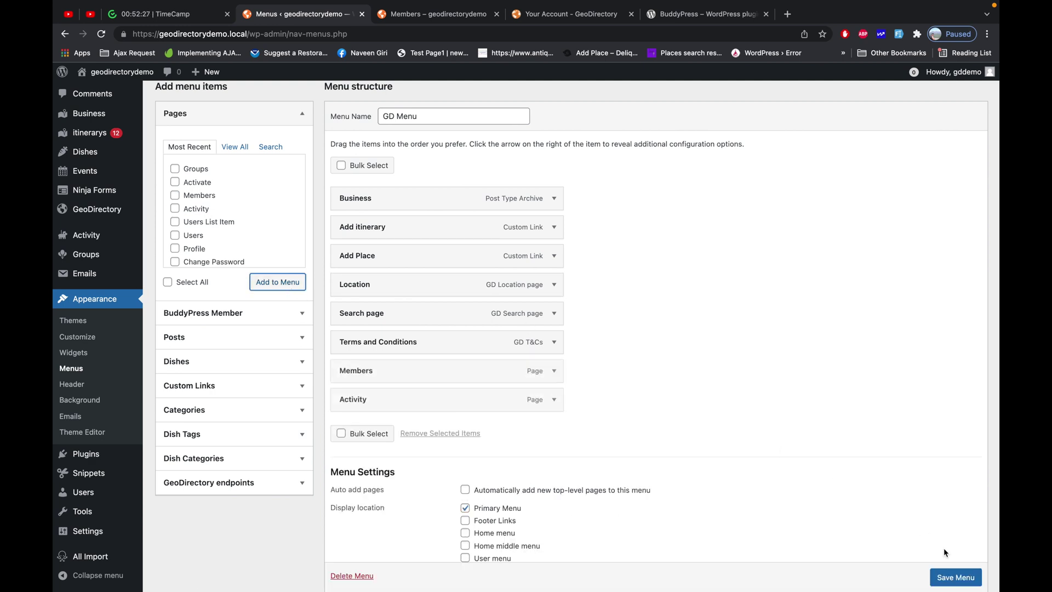
{"action": "scroll", "coordinate": [949, 569], "scroll_direction": "down", "scroll_amount": 1}
{"action": "left_click", "coordinate": [953, 548]}
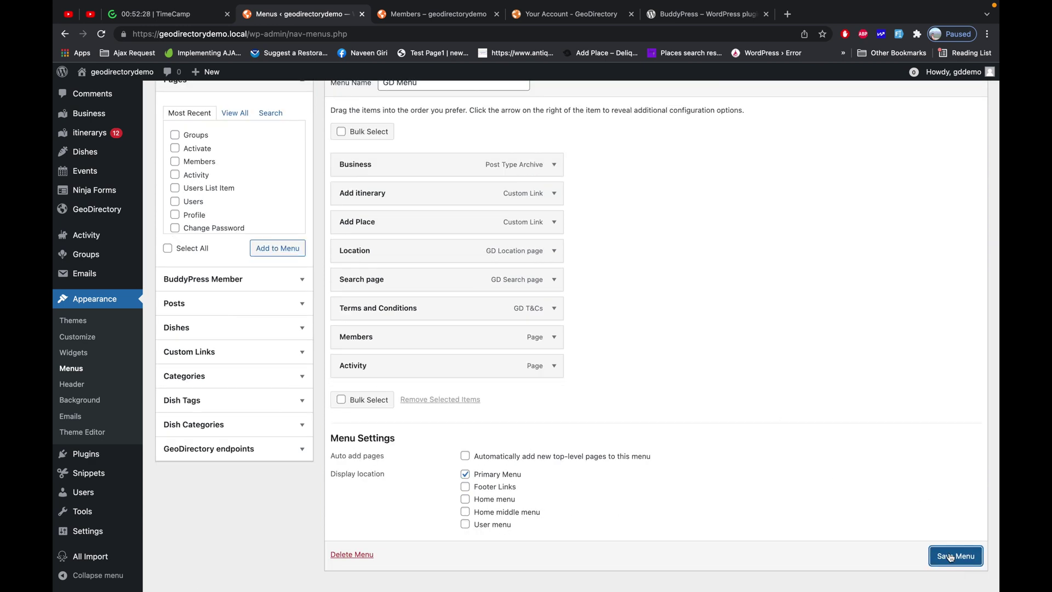
{"action": "left_click", "coordinate": [951, 556]}
- Switch to the site's front end and view the Members and Activity pages from the main navigation
{"action": "left_click", "coordinate": [472, 23]}
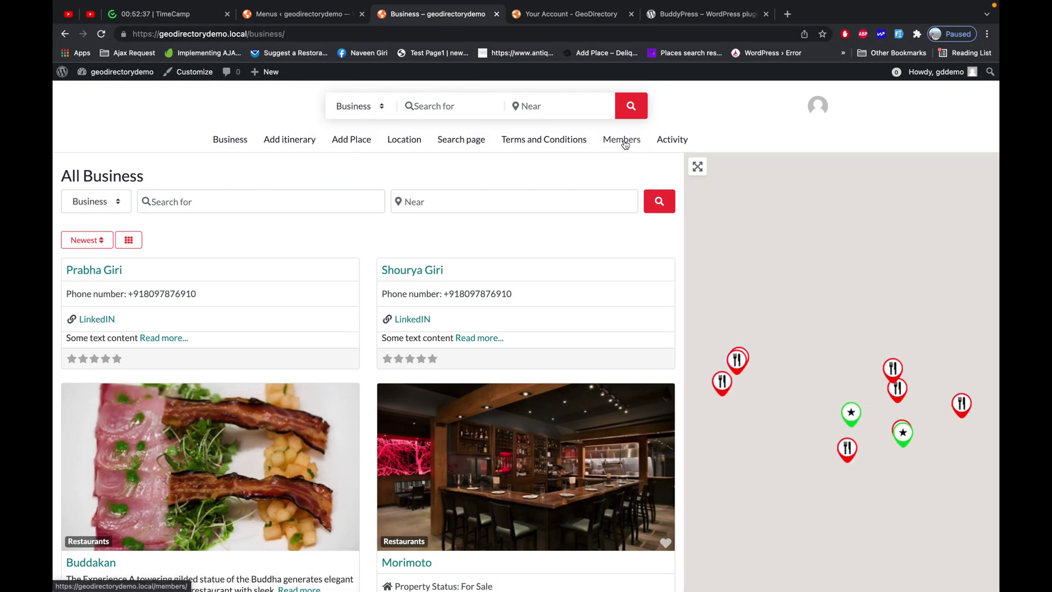
{"action": "left_click", "coordinate": [629, 143]}
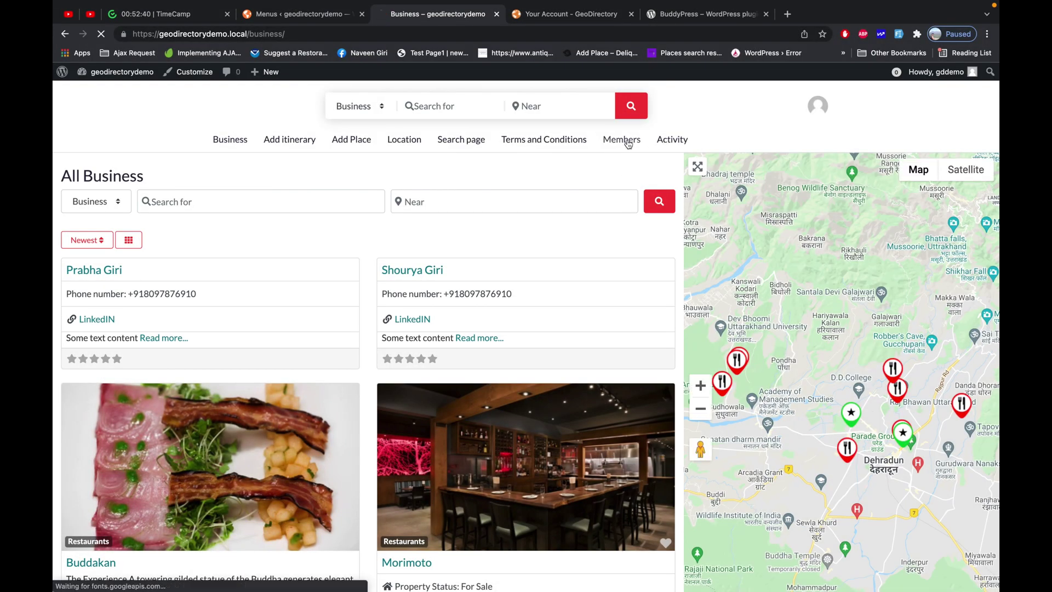
{"action": "left_click", "coordinate": [678, 141]}
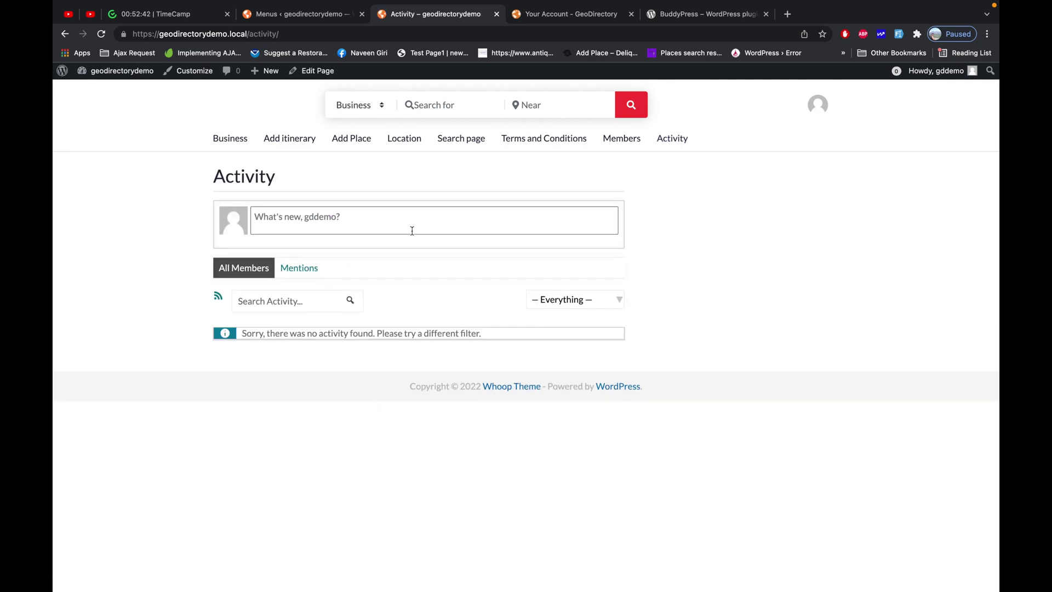
- Post the activity update "Hi, Happy New Year." on the Activity page
{"action": "left_click", "coordinate": [472, 222]}
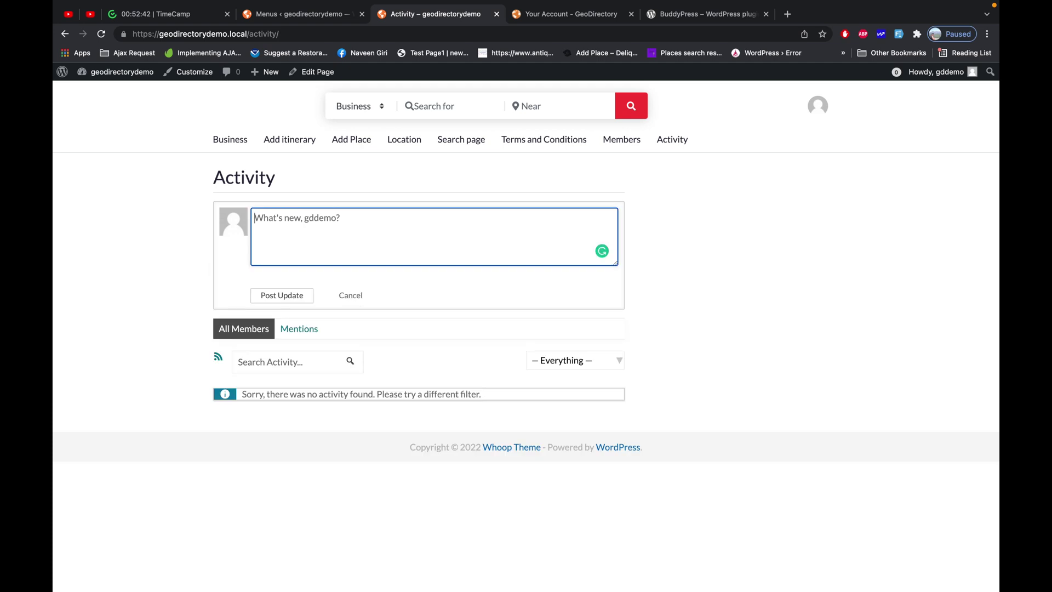
{"action": "type", "text": "Hi"}
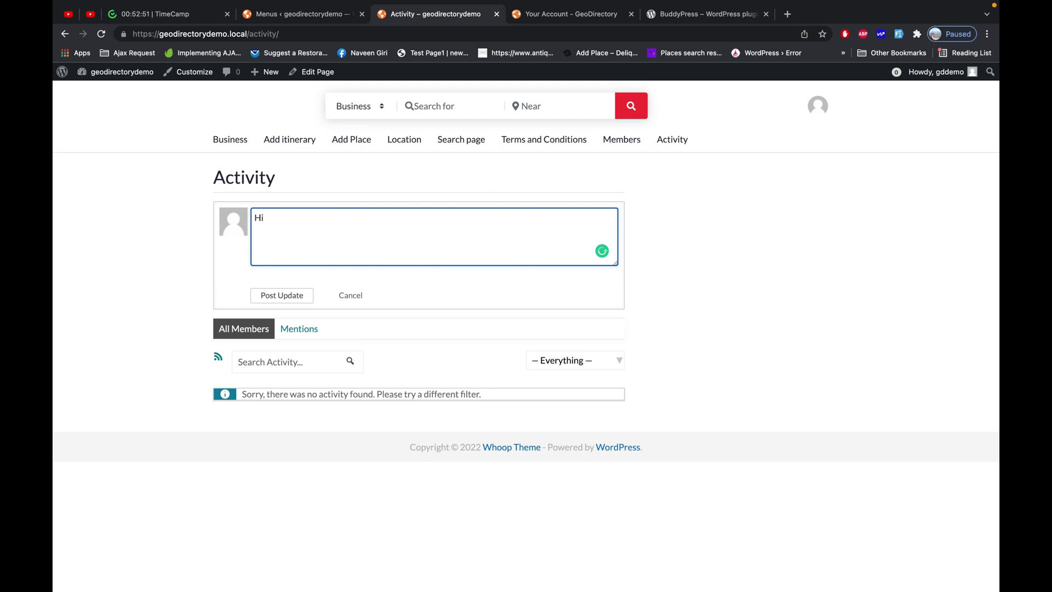
{"action": "type", "text": ", Happy New Year."}
{"action": "left_click", "coordinate": [313, 295]}
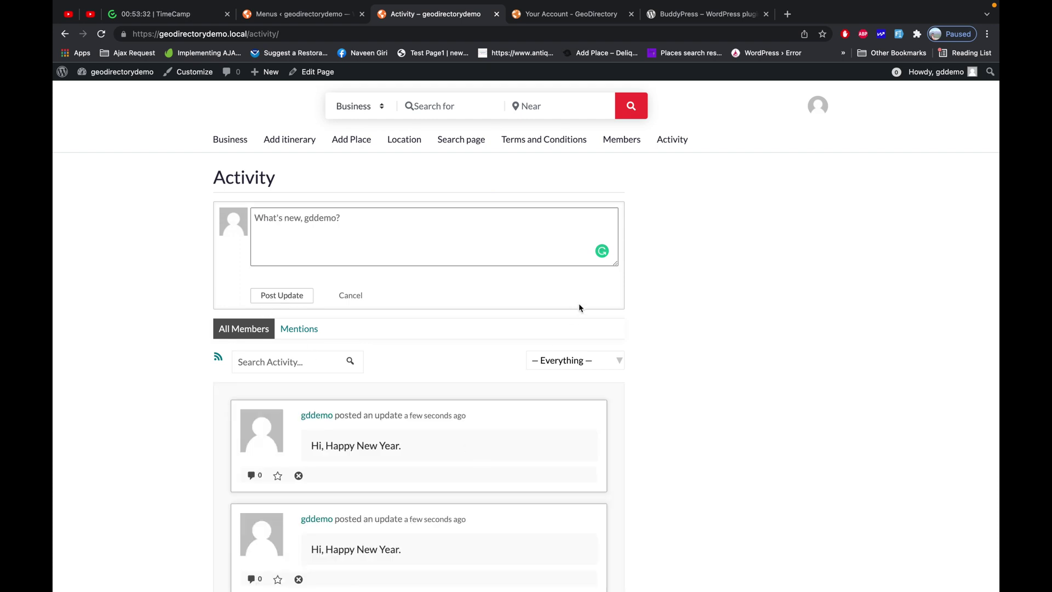
- Open the comment form under the newest activity update and look at its posting options
{"action": "left_click", "coordinate": [253, 475]}
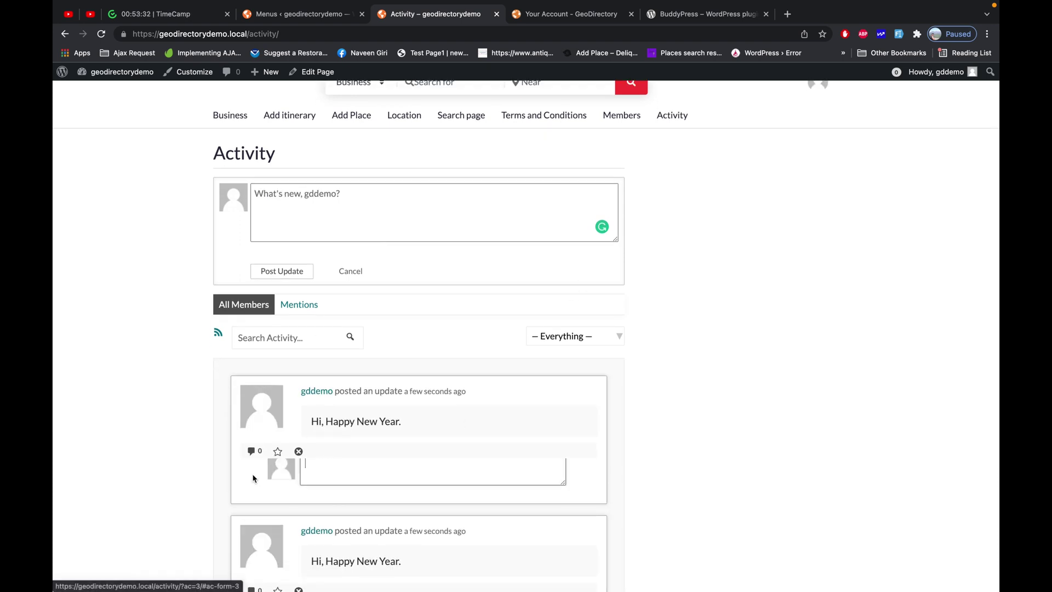
{"action": "left_click", "coordinate": [370, 335]}
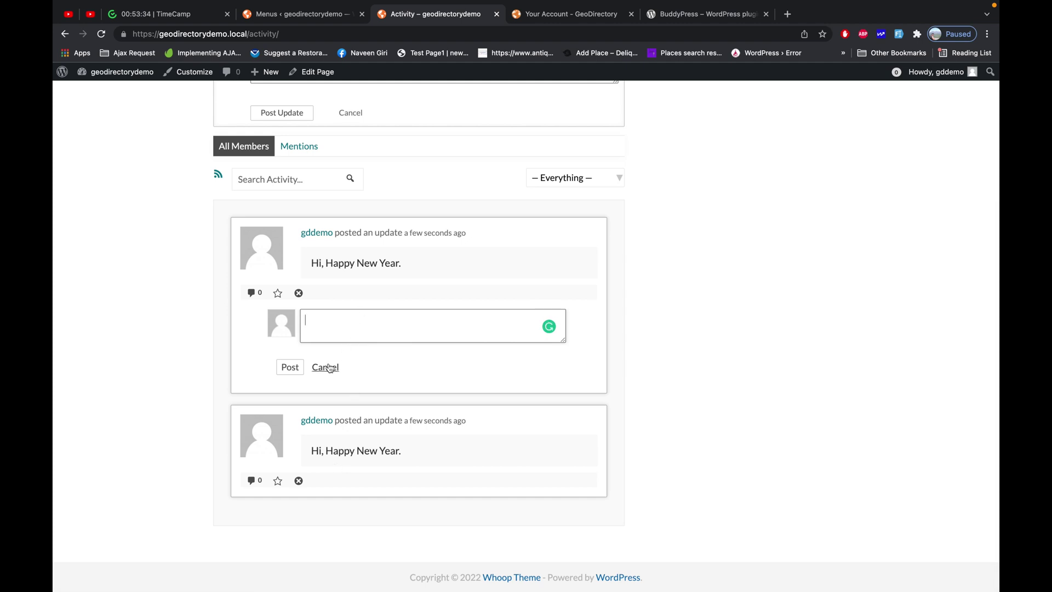
{"action": "scroll", "coordinate": [385, 308], "scroll_direction": "up", "scroll_amount": 3}
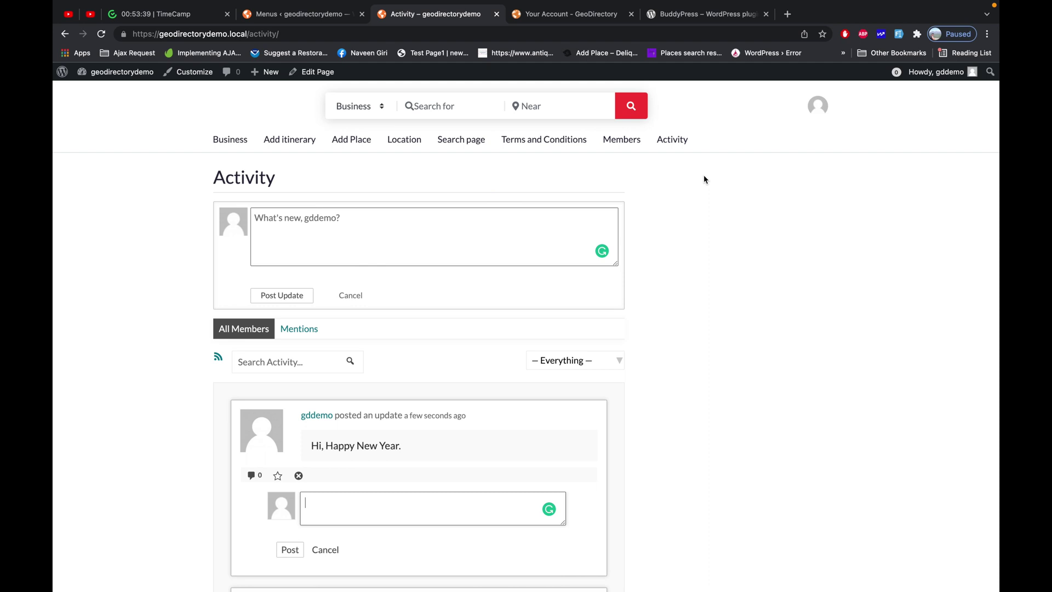
- Open the Members directory, sort it as Alphabetical and look over the listed members
{"action": "left_click", "coordinate": [627, 146]}
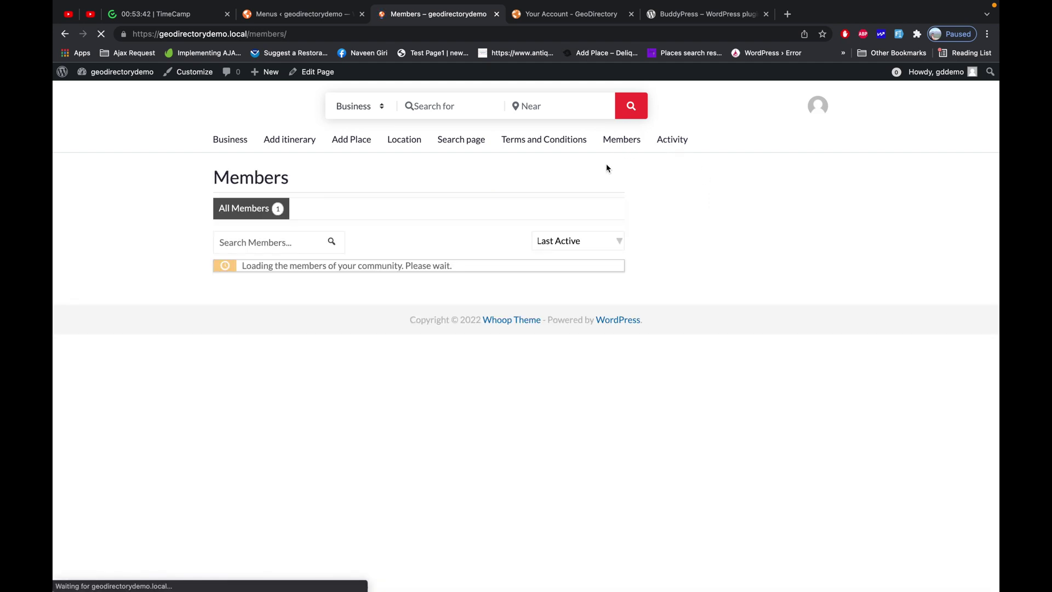
{"action": "left_click", "coordinate": [588, 247]}
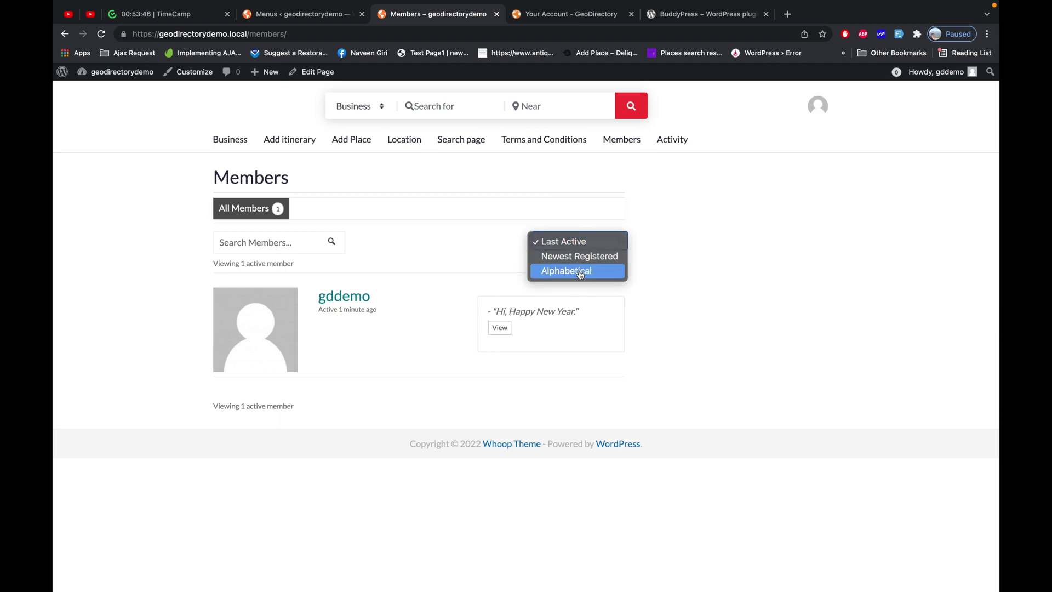
{"action": "left_click", "coordinate": [580, 272]}
{"action": "scroll", "coordinate": [470, 353], "scroll_direction": "down", "scroll_amount": 1}
{"action": "scroll", "coordinate": [470, 352], "scroll_direction": "down", "scroll_amount": 1}
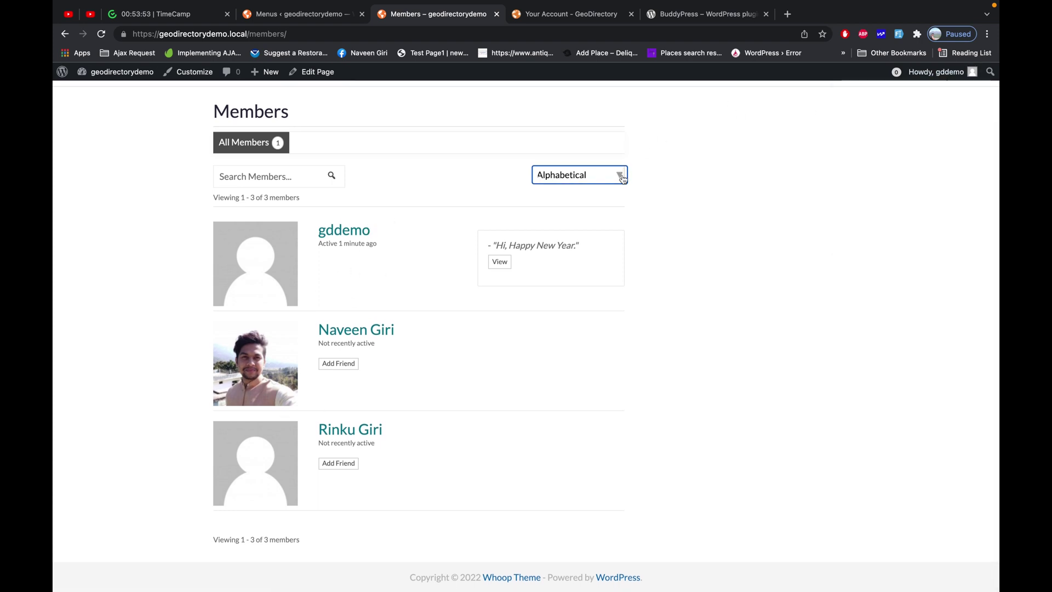
- Load the gddemo profile in a new browser tab and send a friend request from the second listed member's profile
{"action": "left_click", "coordinate": [340, 234], "text": "super"}
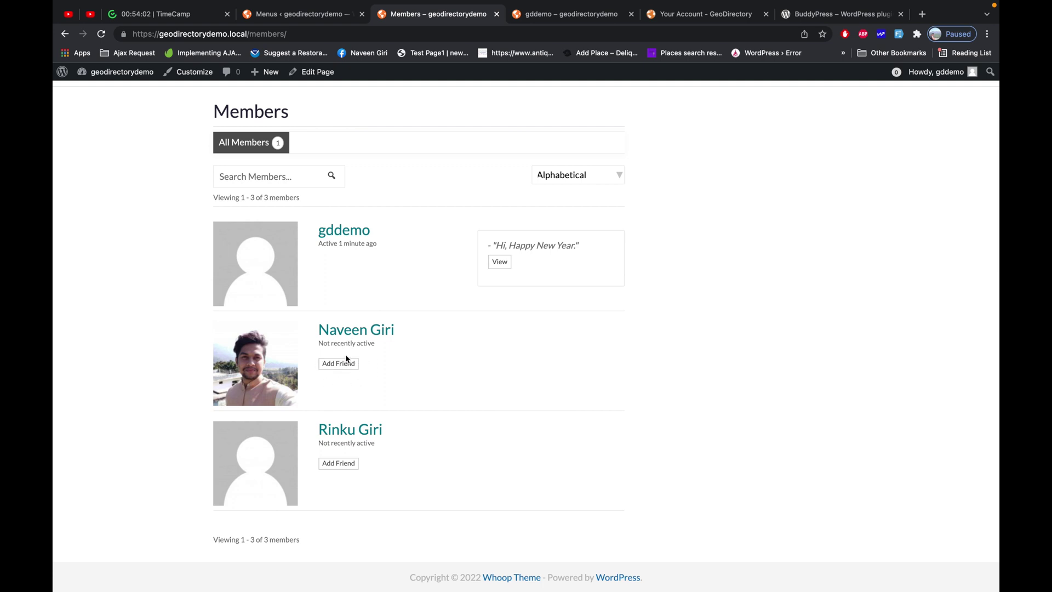
{"action": "left_click", "coordinate": [367, 333]}
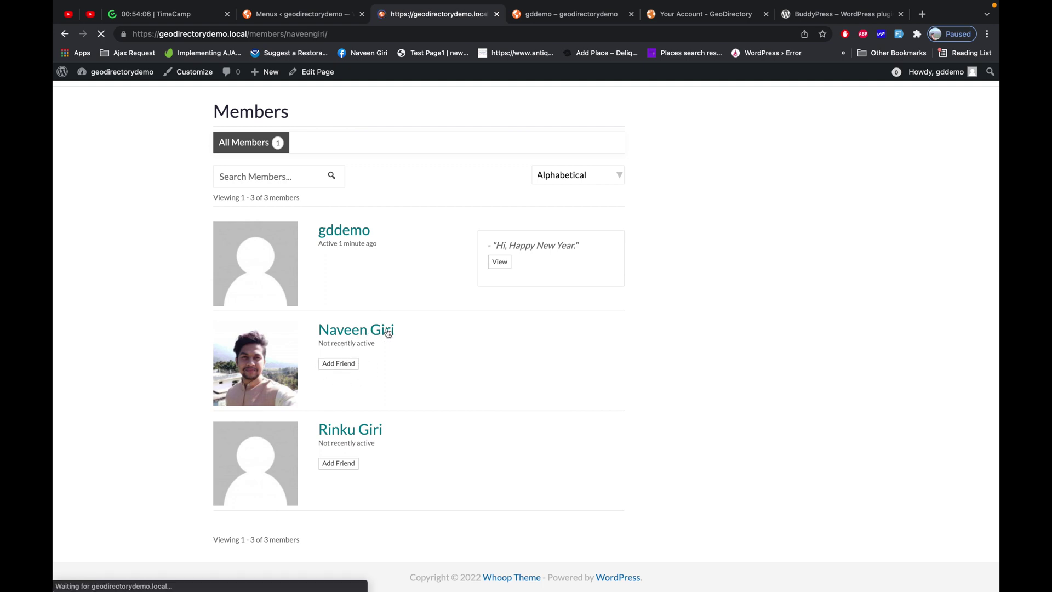
{"action": "scroll", "coordinate": [444, 337], "scroll_direction": "down", "scroll_amount": 1}
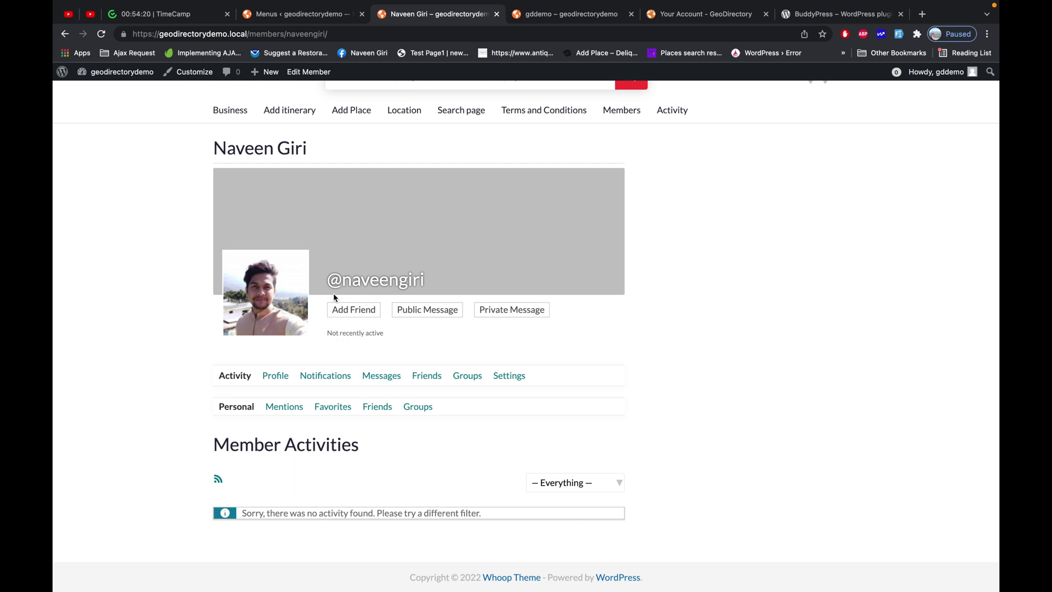
{"action": "left_click", "coordinate": [357, 309]}
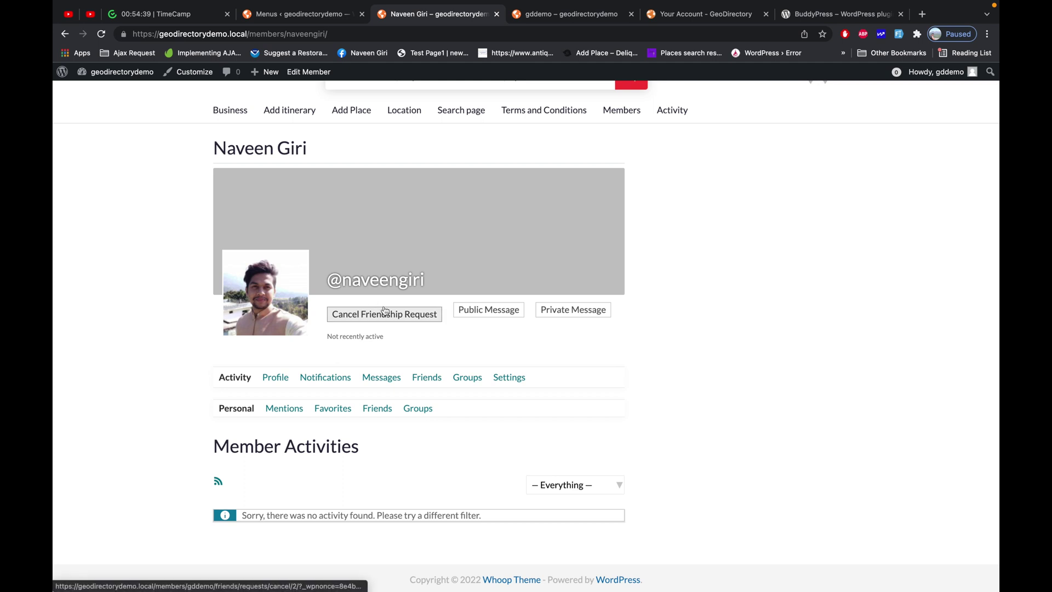
{"action": "scroll", "coordinate": [285, 378], "scroll_direction": "down", "scroll_amount": 1}
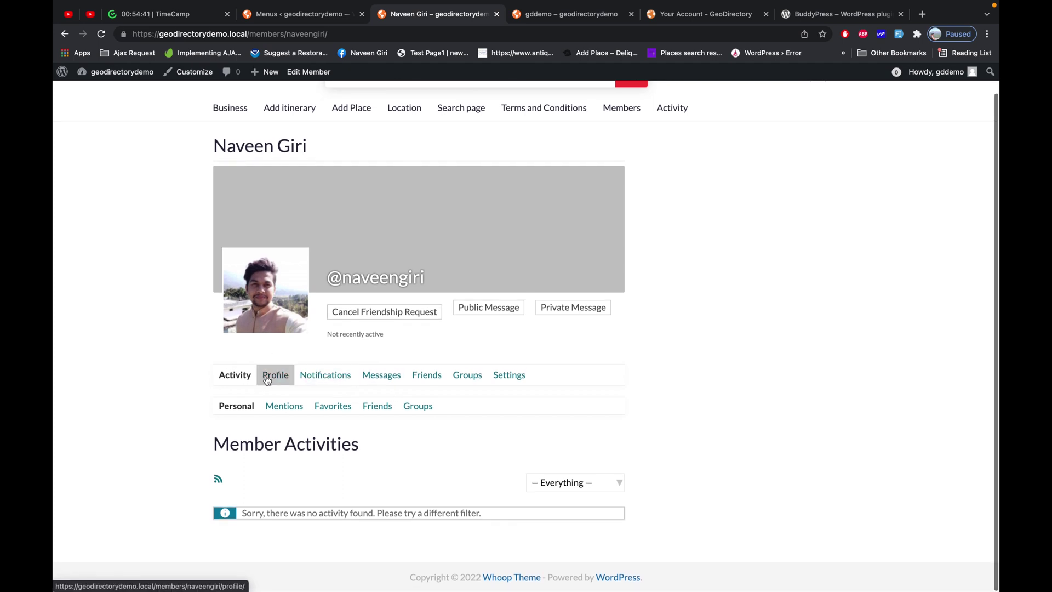
- View the Profile, Notifications, Messages, Friends and Groups sections of the befriended member's profile
{"action": "left_click", "coordinate": [290, 380]}
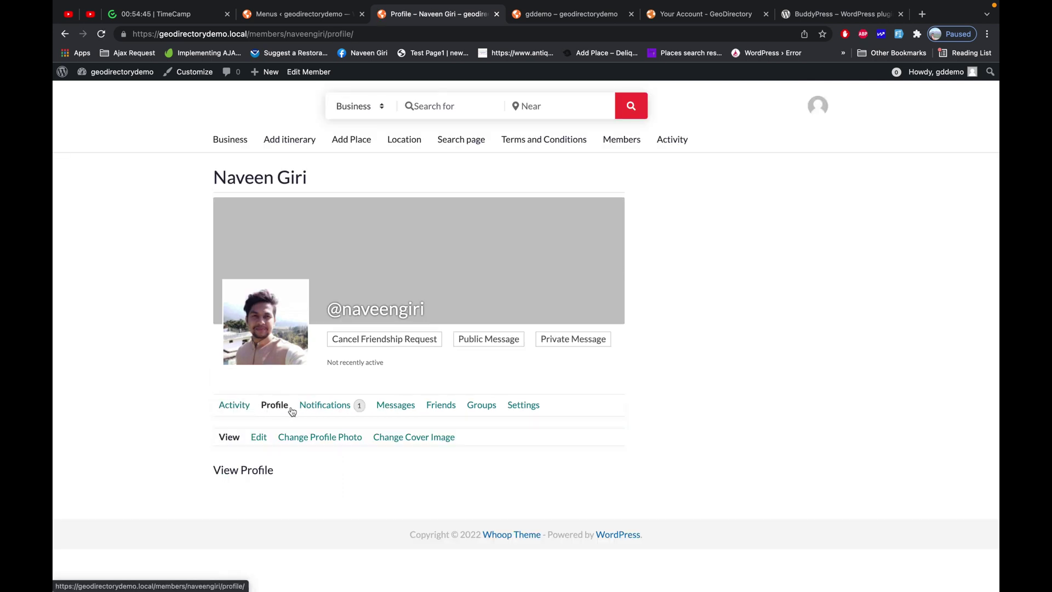
{"action": "left_click", "coordinate": [325, 406]}
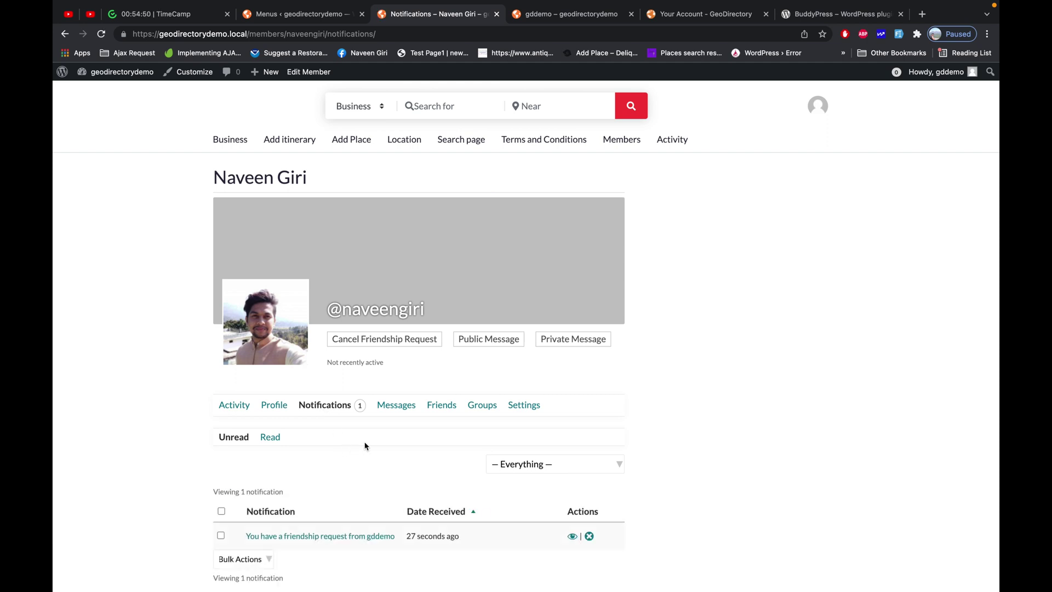
{"action": "scroll", "coordinate": [382, 465], "scroll_direction": "down", "scroll_amount": 1}
{"action": "left_click", "coordinate": [403, 361]}
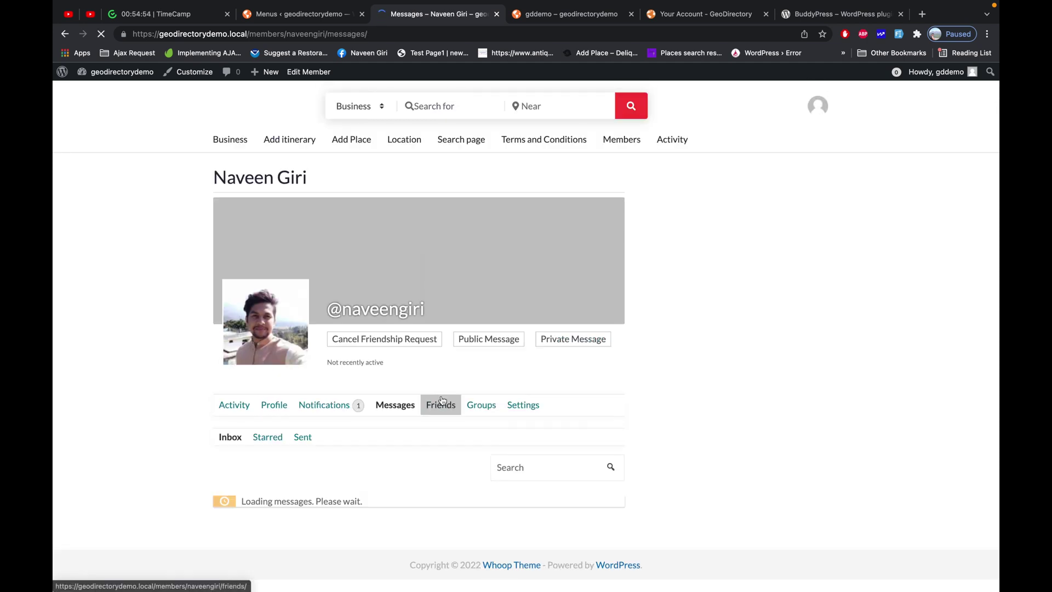
{"action": "left_click", "coordinate": [441, 404]}
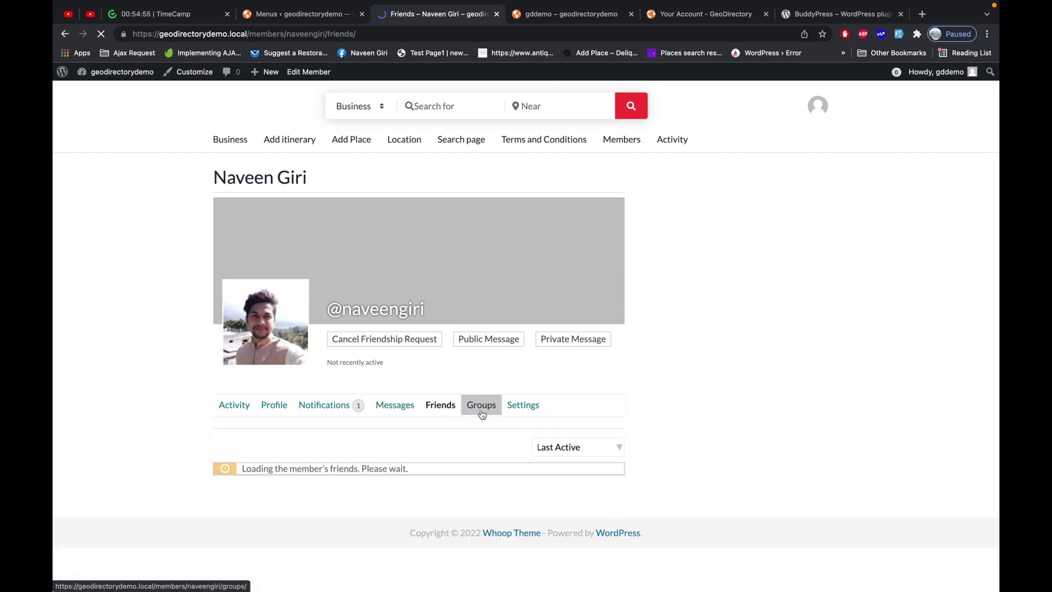
{"action": "left_click", "coordinate": [483, 408]}
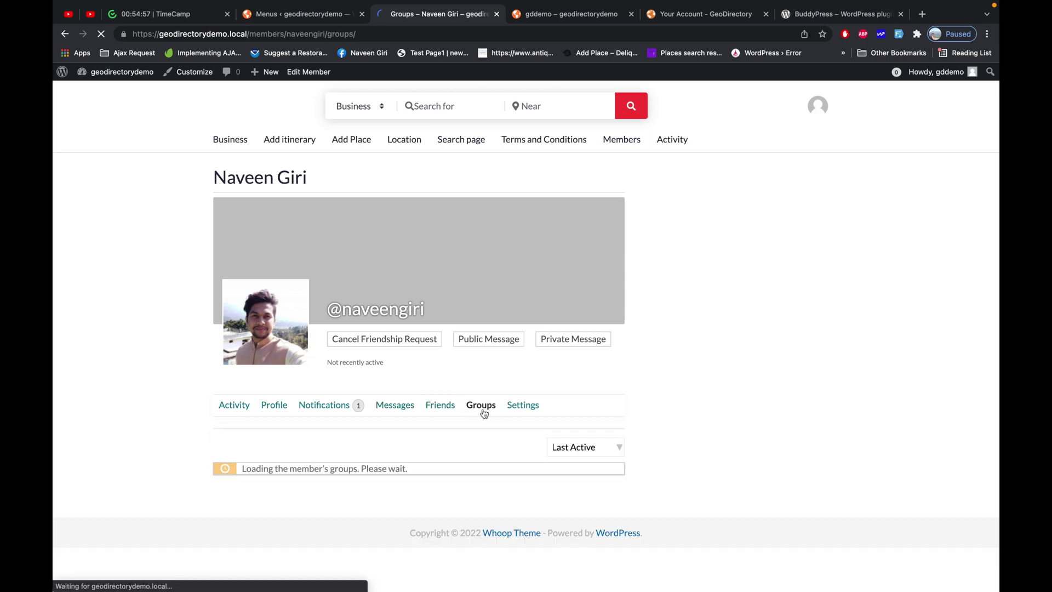
- Switch to the gddemo profile, close the other member's page and review the gddemo activity feed and Profile section
{"action": "left_click", "coordinate": [554, 14]}
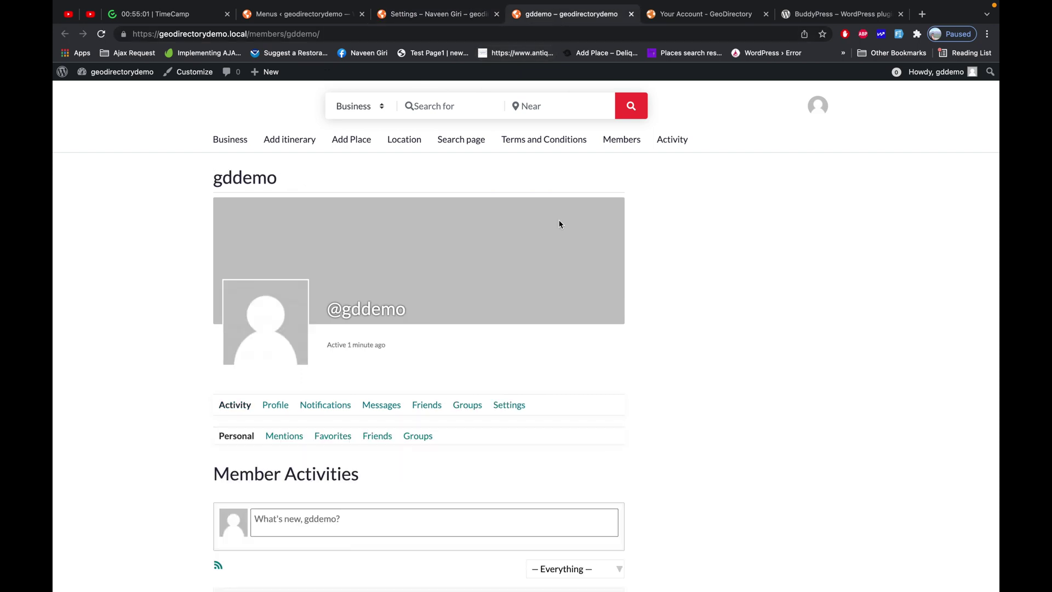
{"action": "left_click", "coordinate": [497, 14]}
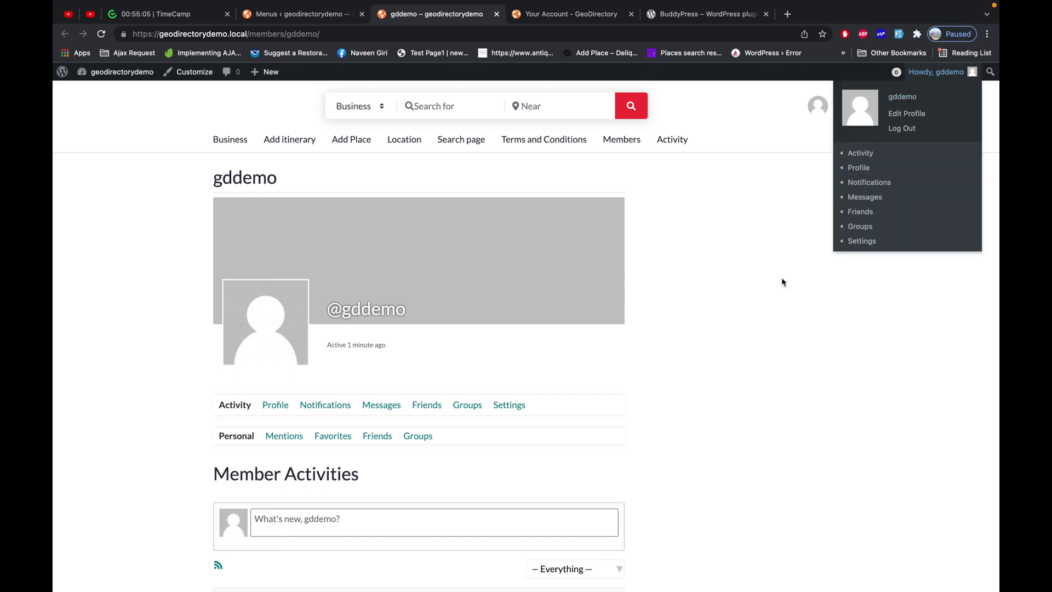
{"action": "scroll", "coordinate": [782, 280], "scroll_direction": "down", "scroll_amount": 4}
{"action": "scroll", "coordinate": [689, 219], "scroll_direction": "up", "scroll_amount": 4}
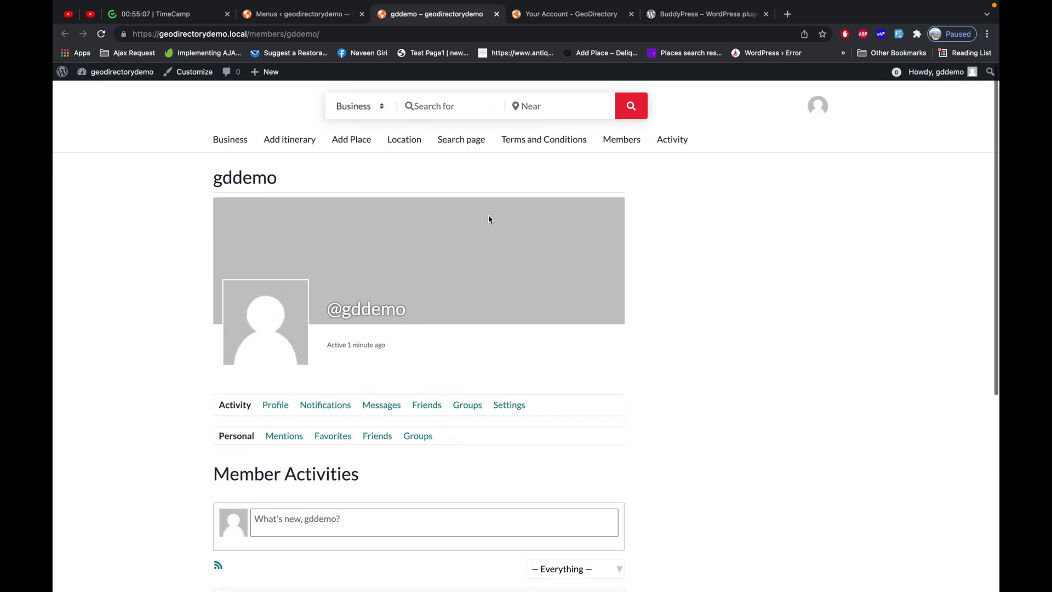
{"action": "scroll", "coordinate": [456, 334], "scroll_direction": "down", "scroll_amount": 2}
{"action": "scroll", "coordinate": [300, 399], "scroll_direction": "down", "scroll_amount": 3}
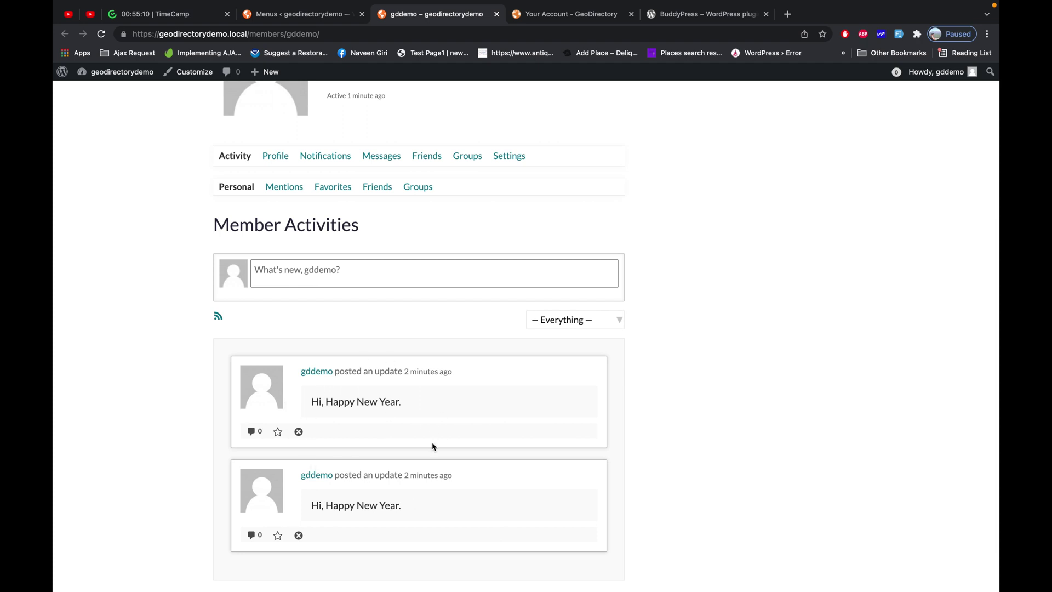
{"action": "scroll", "coordinate": [394, 476], "scroll_direction": "up", "scroll_amount": 3}
{"action": "scroll", "coordinate": [394, 476], "scroll_direction": "down", "scroll_amount": 3}
{"action": "scroll", "coordinate": [394, 476], "scroll_direction": "up", "scroll_amount": 3}
{"action": "scroll", "coordinate": [394, 476], "scroll_direction": "up", "scroll_amount": 1}
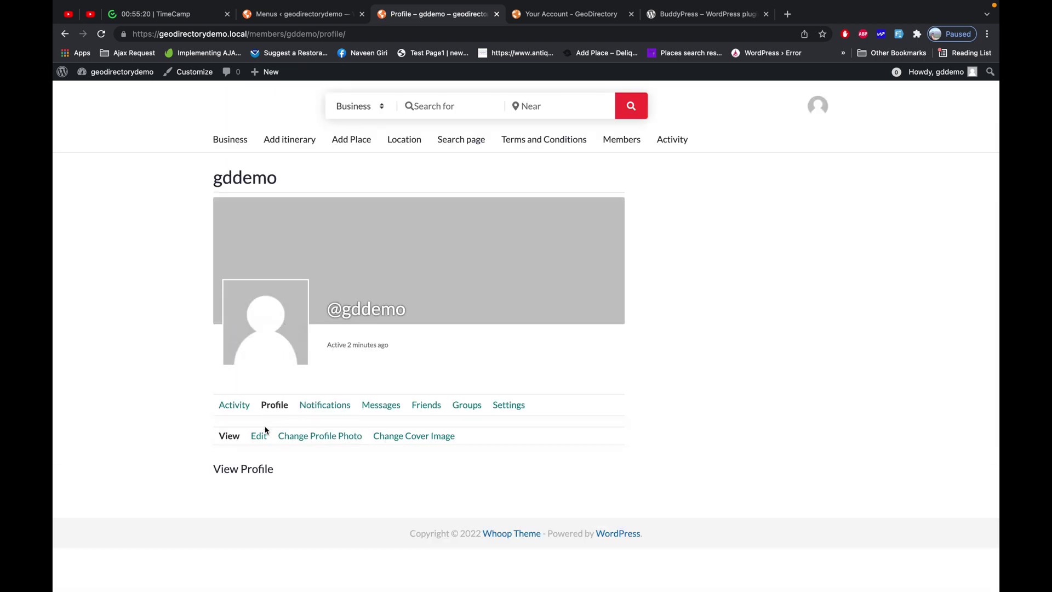
- View the Change Profile Photo page, Messages section and account Settings of the gddemo profile
{"action": "left_click", "coordinate": [321, 442]}
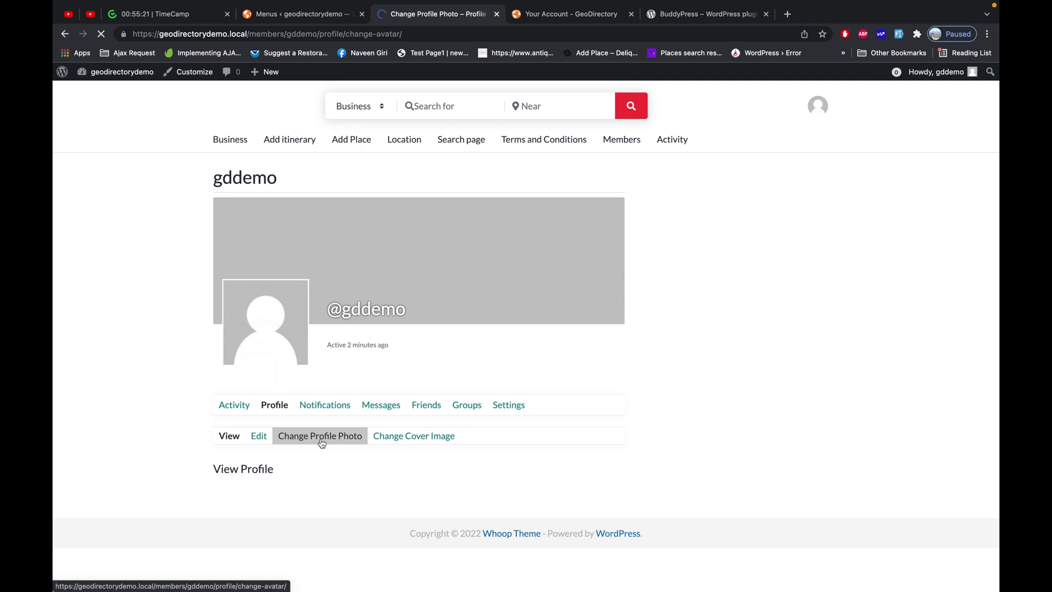
{"action": "scroll", "coordinate": [288, 462], "scroll_direction": "down", "scroll_amount": 5}
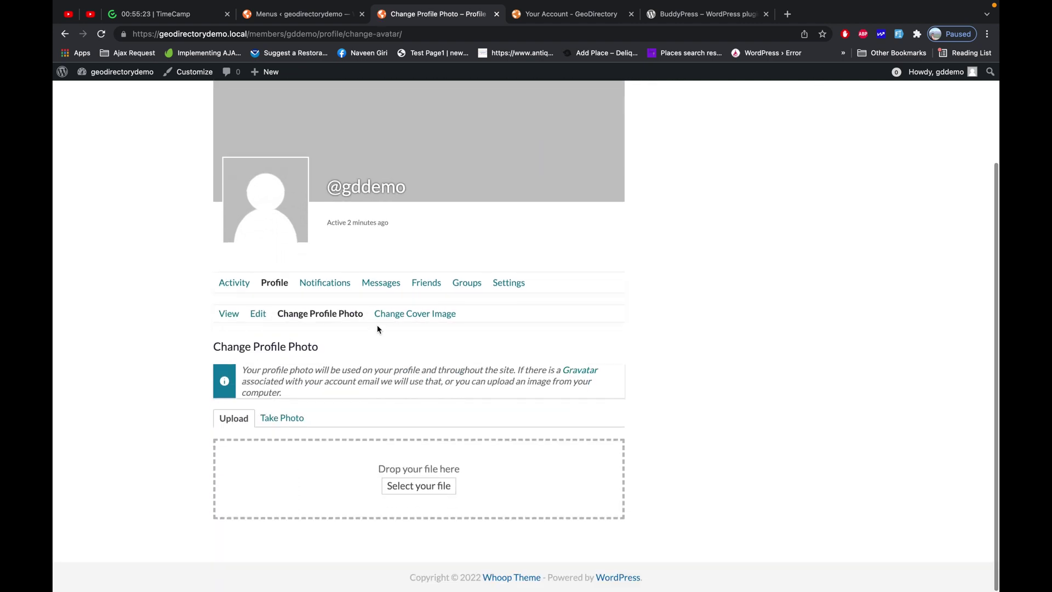
{"action": "left_click", "coordinate": [386, 282]}
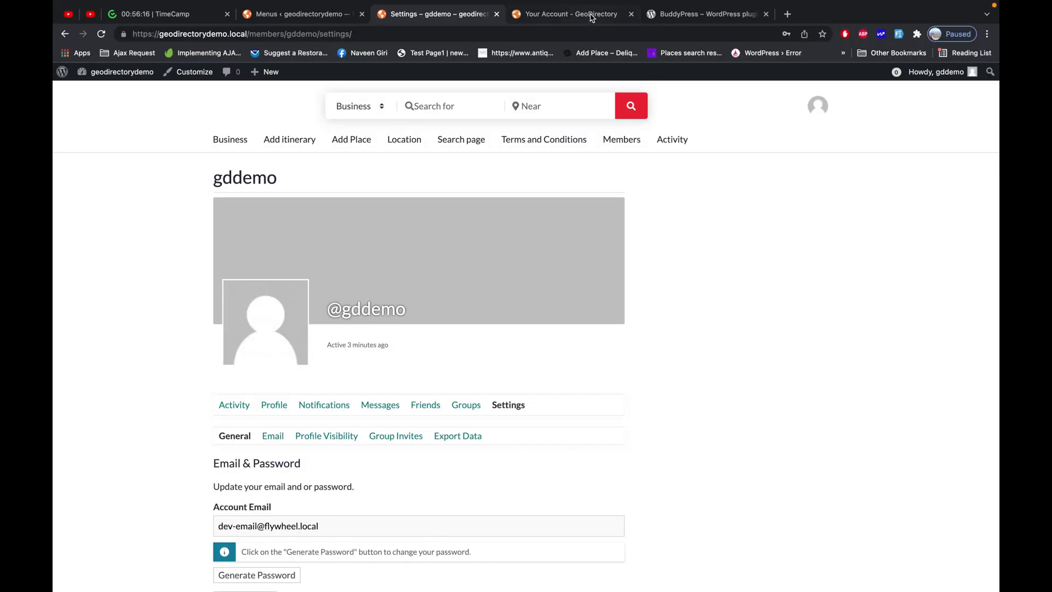
- Download the BuddyPress Integration add-on, geodir_buddypress-2.1.0.4.zip, from the GeoDirectory account's downloads
{"action": "left_click", "coordinate": [593, 15]}
{"action": "scroll", "coordinate": [546, 198], "scroll_direction": "down", "scroll_amount": 3}
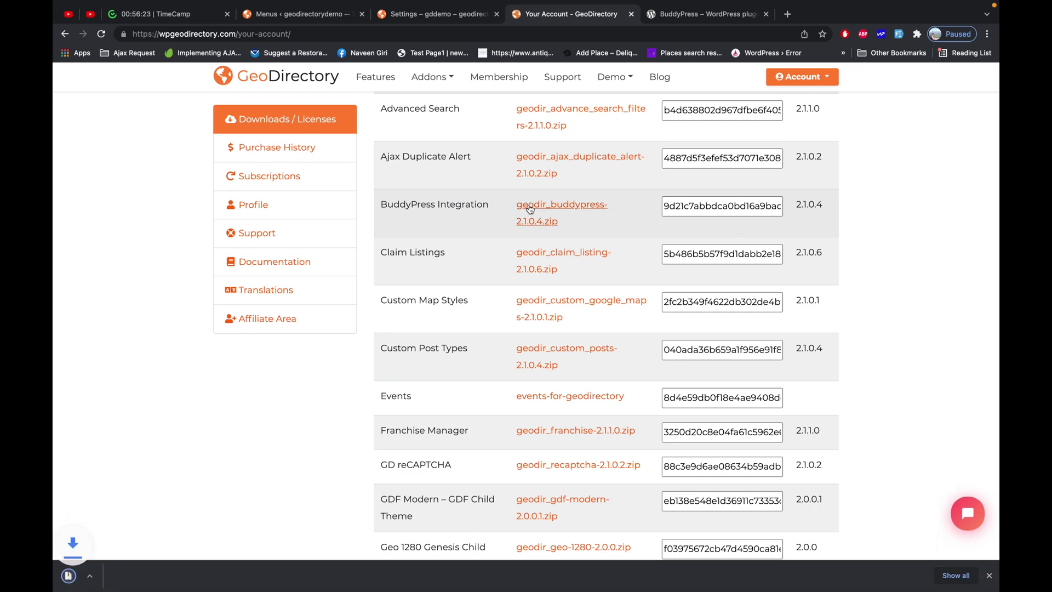
- Return to the WordPress admin, open the plugin upload form and choose geodir_buddypress-2.1.0.4.zip from the Downloads folder
{"action": "left_click", "coordinate": [424, 16]}
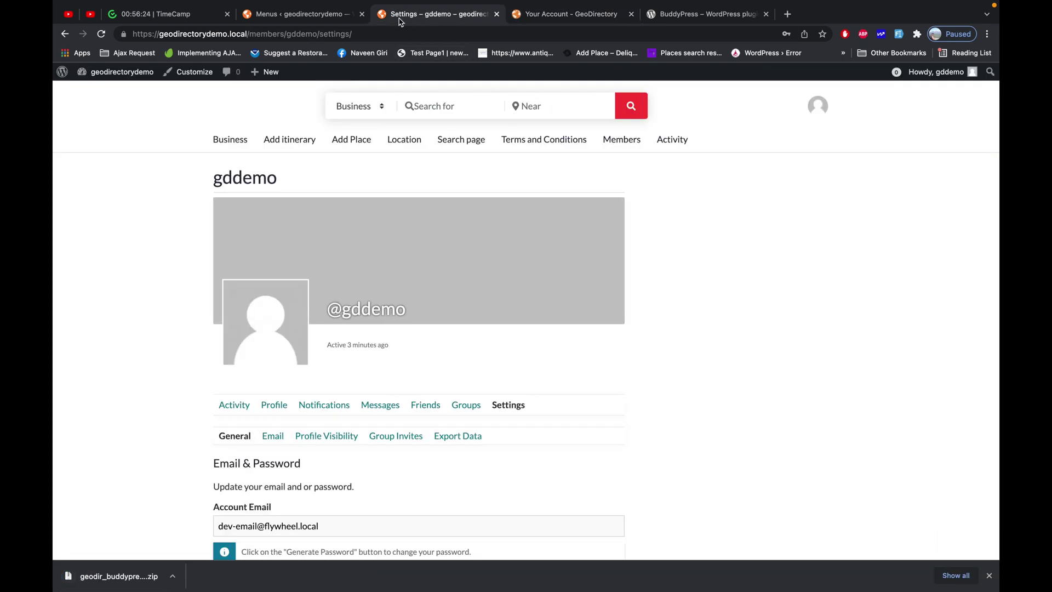
{"action": "left_click", "coordinate": [329, 15]}
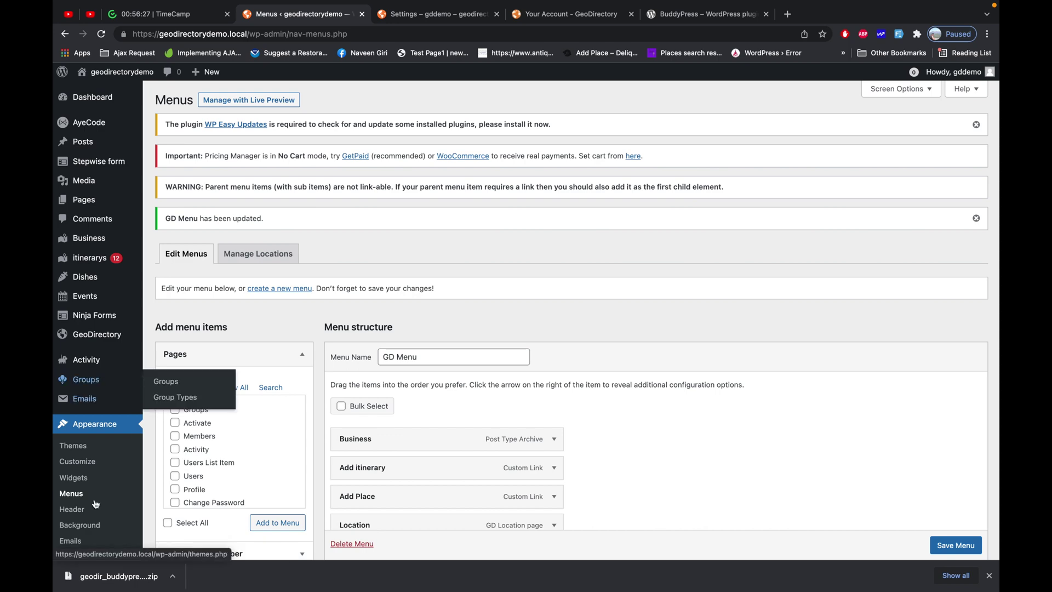
{"action": "scroll", "coordinate": [98, 391], "scroll_direction": "down", "scroll_amount": 4}
{"action": "mouse_move", "coordinate": [132, 433]}
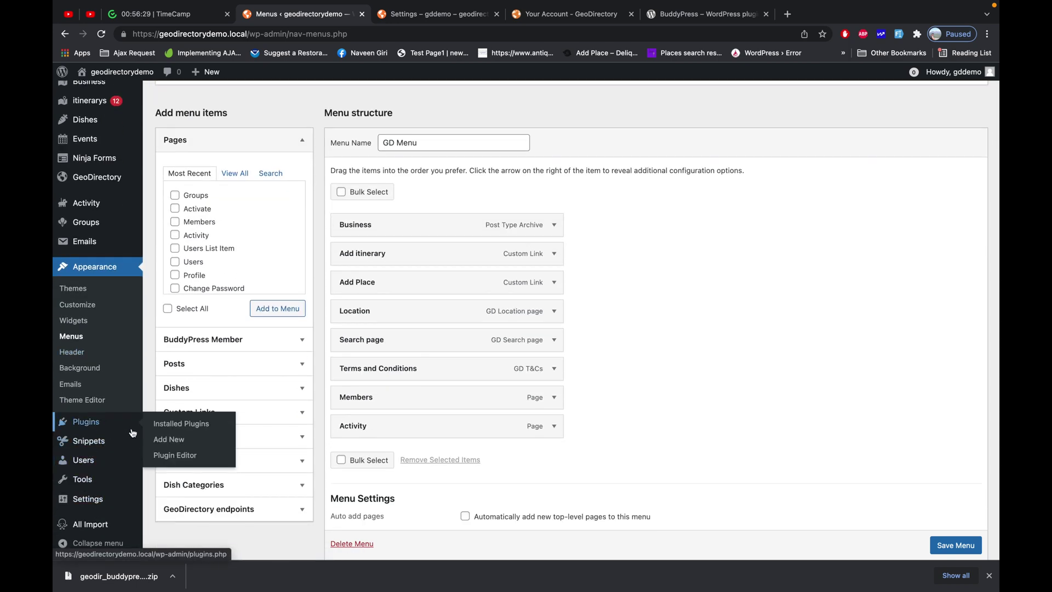
{"action": "left_click", "coordinate": [168, 439]}
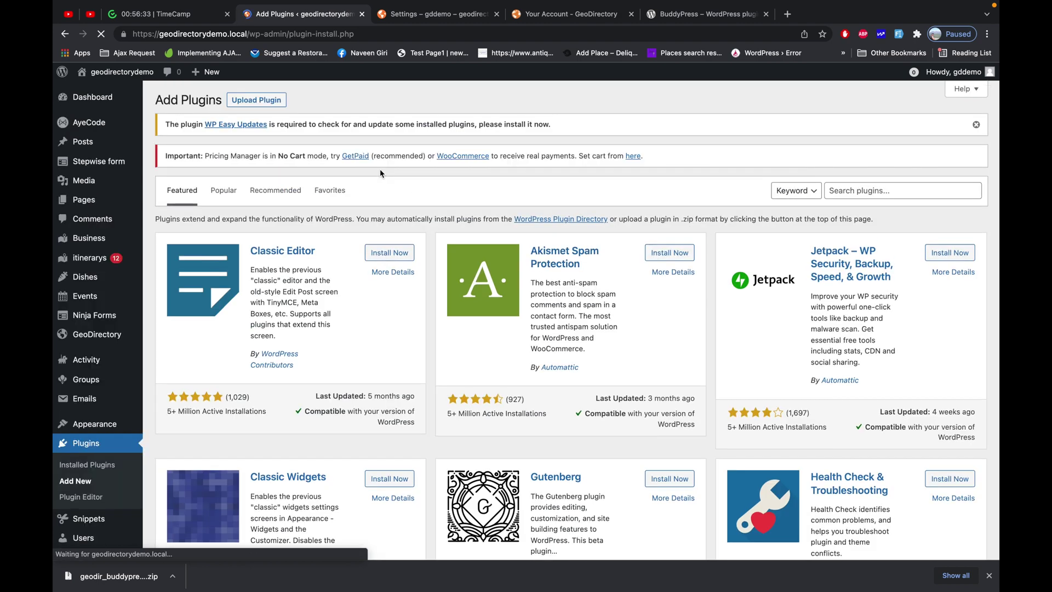
{"action": "left_click", "coordinate": [272, 103]}
{"action": "left_click", "coordinate": [467, 278]}
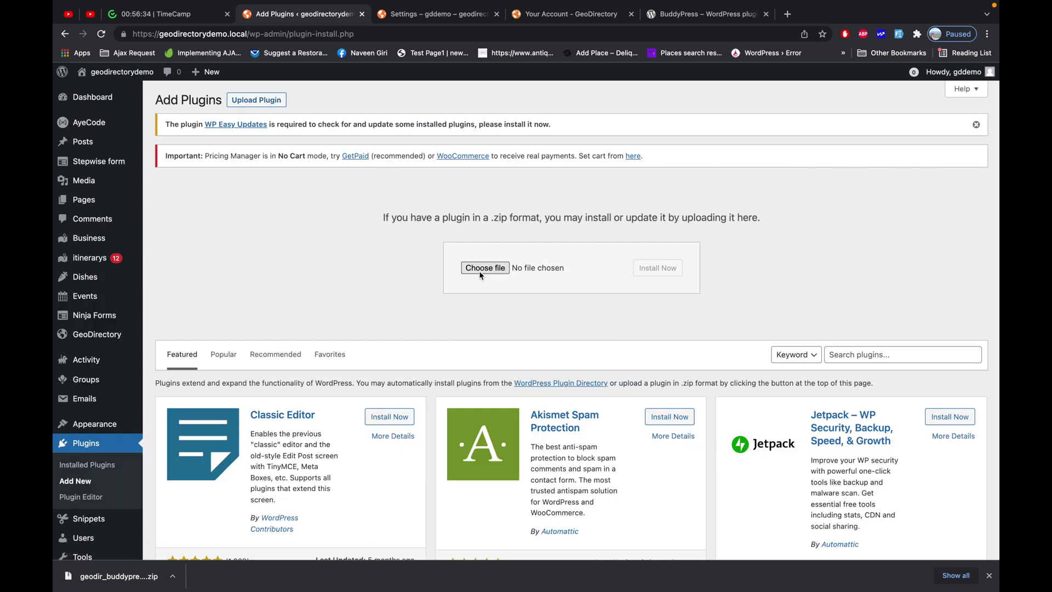
{"action": "left_click", "coordinate": [341, 260]}
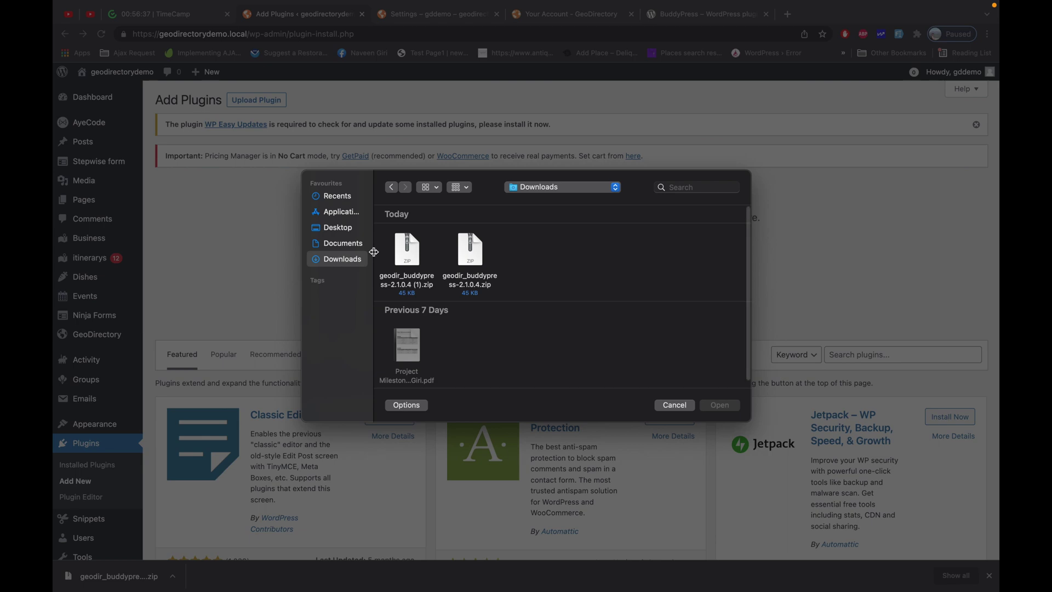
{"action": "double_click", "coordinate": [472, 257]}
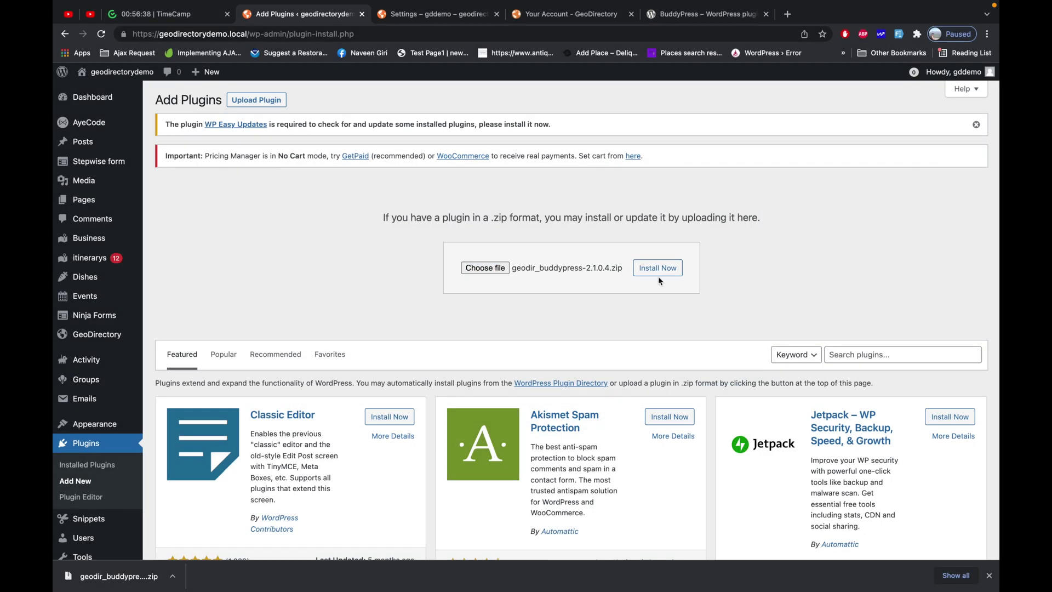
- Install the chosen geodir_buddypress-2.1.0.4.zip and review the General Settings and Listings options in GeoDirectory's Buddypress settings
{"action": "left_click", "coordinate": [666, 272]}
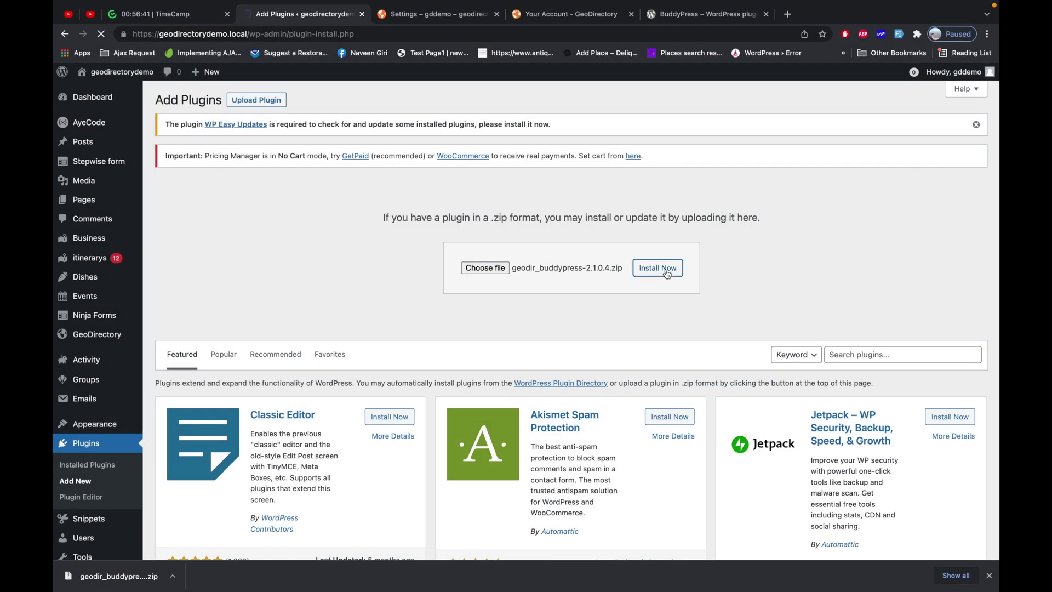
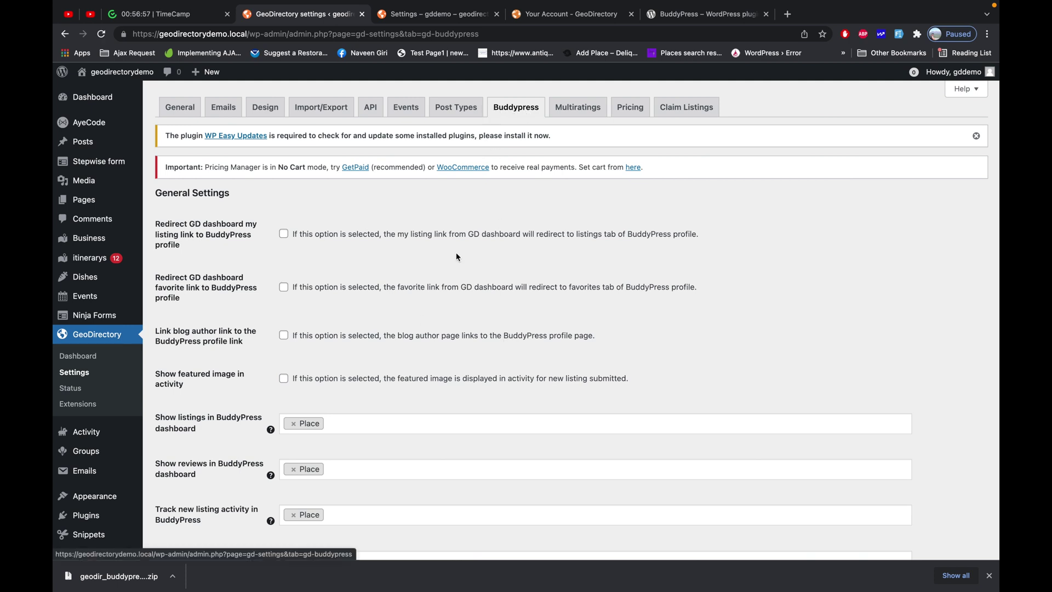
{"action": "scroll", "coordinate": [352, 284], "scroll_direction": "down", "scroll_amount": 1}
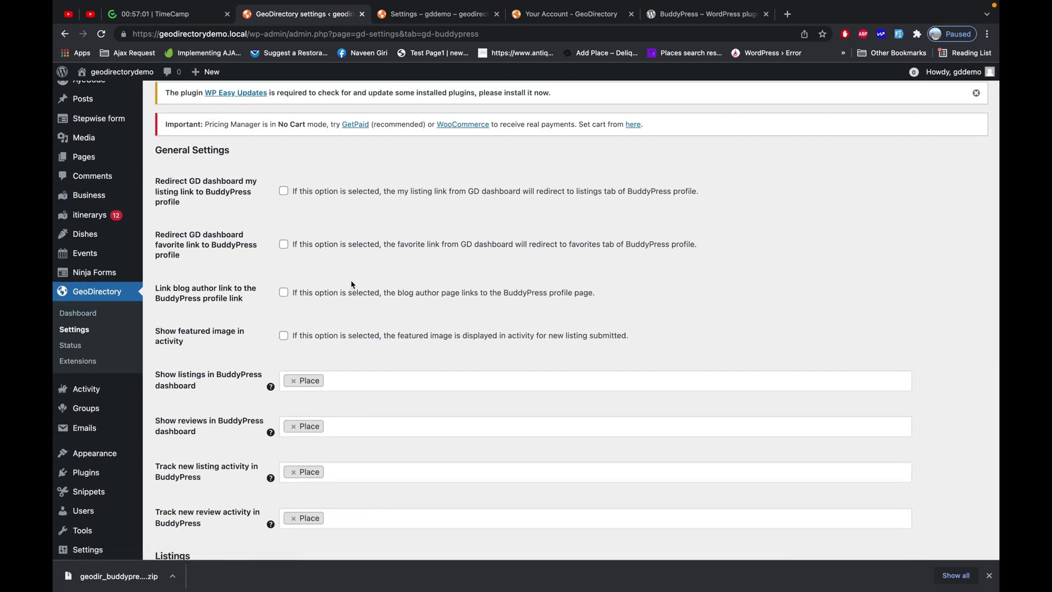
{"action": "scroll", "coordinate": [352, 287], "scroll_direction": "up", "scroll_amount": 1}
{"action": "scroll", "coordinate": [353, 291], "scroll_direction": "down", "scroll_amount": 6}
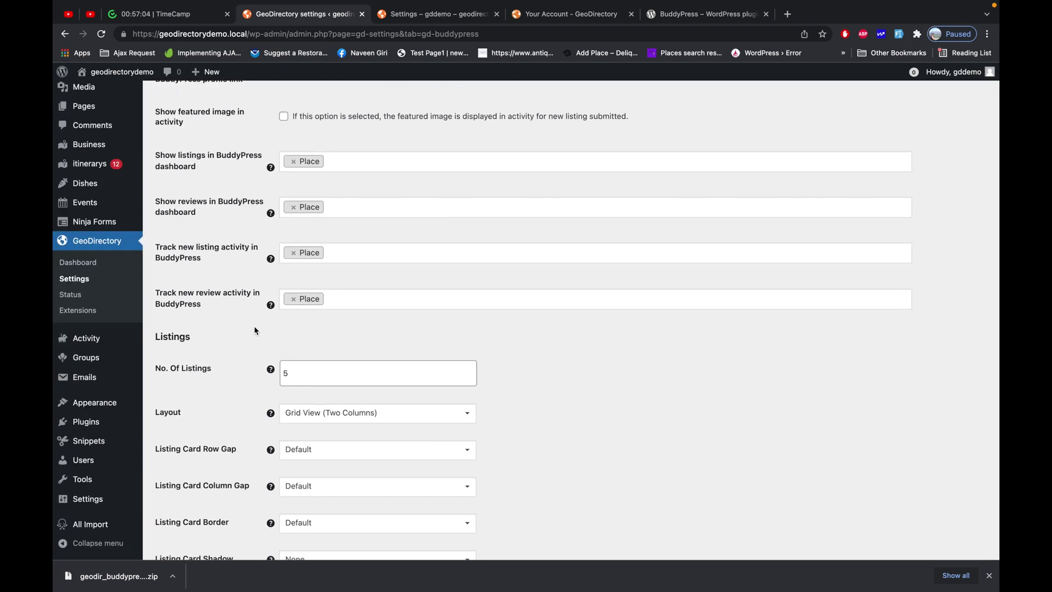
{"action": "scroll", "coordinate": [270, 184], "scroll_direction": "down", "scroll_amount": 3}
{"action": "scroll", "coordinate": [270, 185], "scroll_direction": "up", "scroll_amount": 7}
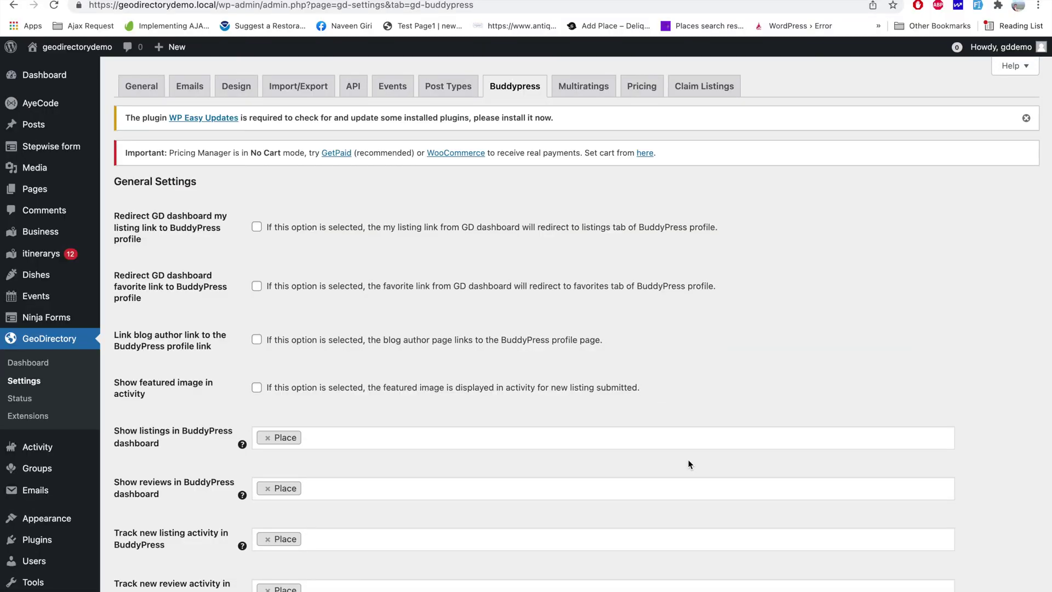
{"action": "scroll", "coordinate": [588, 341], "scroll_direction": "down", "scroll_amount": 3}
{"action": "scroll", "coordinate": [589, 341], "scroll_direction": "down", "scroll_amount": 5}
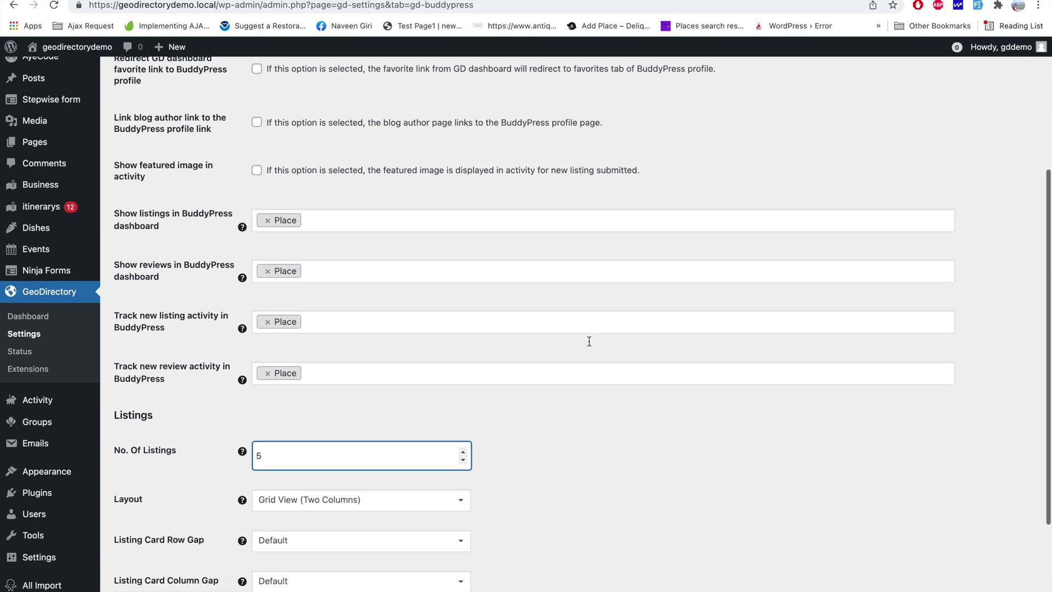
{"action": "scroll", "coordinate": [588, 341], "scroll_direction": "up", "scroll_amount": 10}
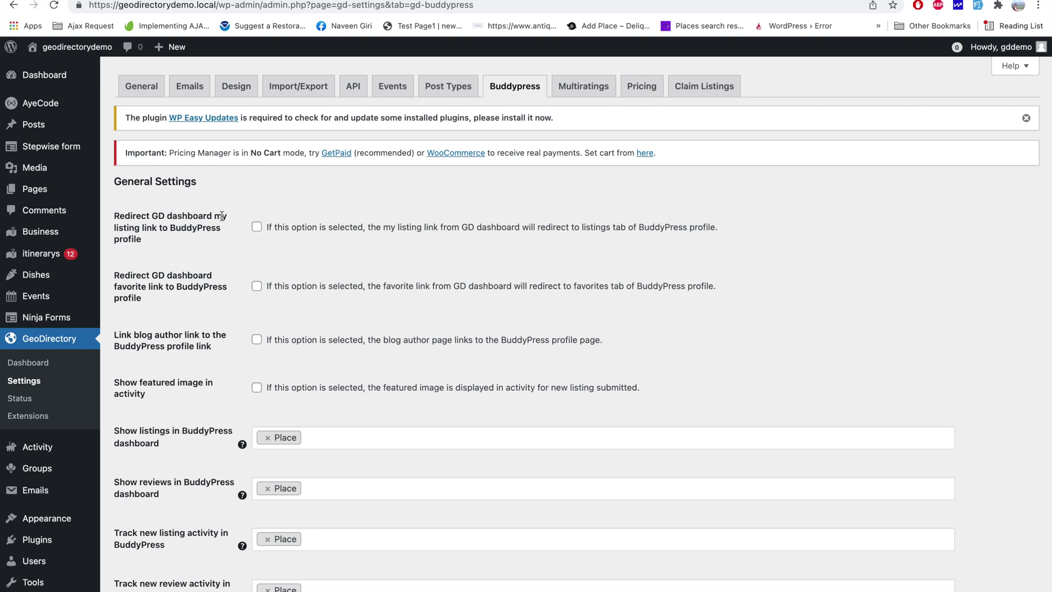
- Enable redirecting the GD dashboard listing and favorite links to the BuddyPress profile, linking blog authors to their BuddyPress profile, and featured images in activity
{"action": "left_click", "coordinate": [256, 229]}
{"action": "left_click", "coordinate": [262, 289]}
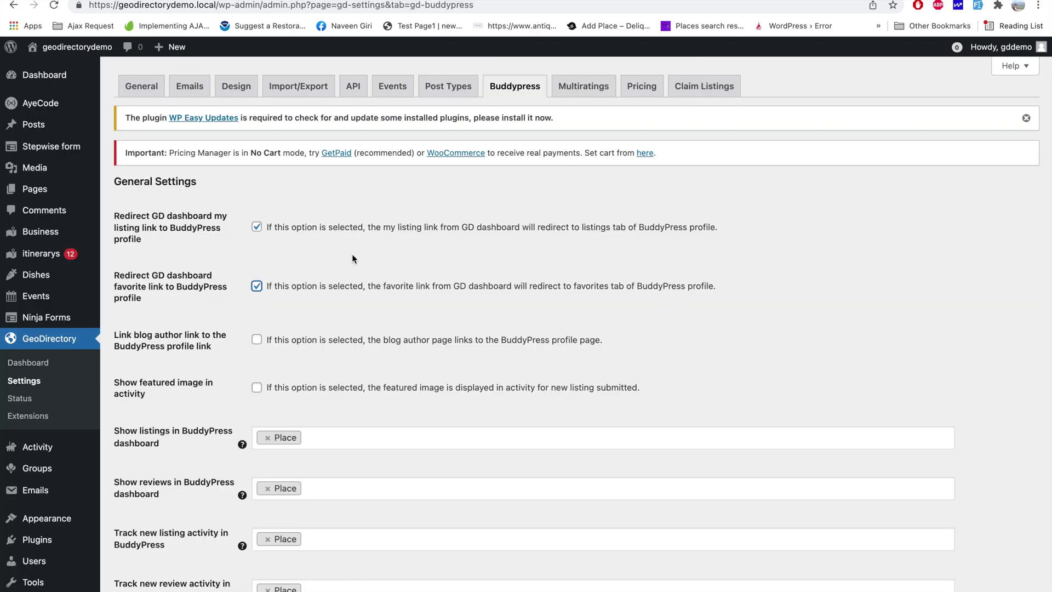
{"action": "scroll", "coordinate": [352, 259], "scroll_direction": "down", "scroll_amount": 5}
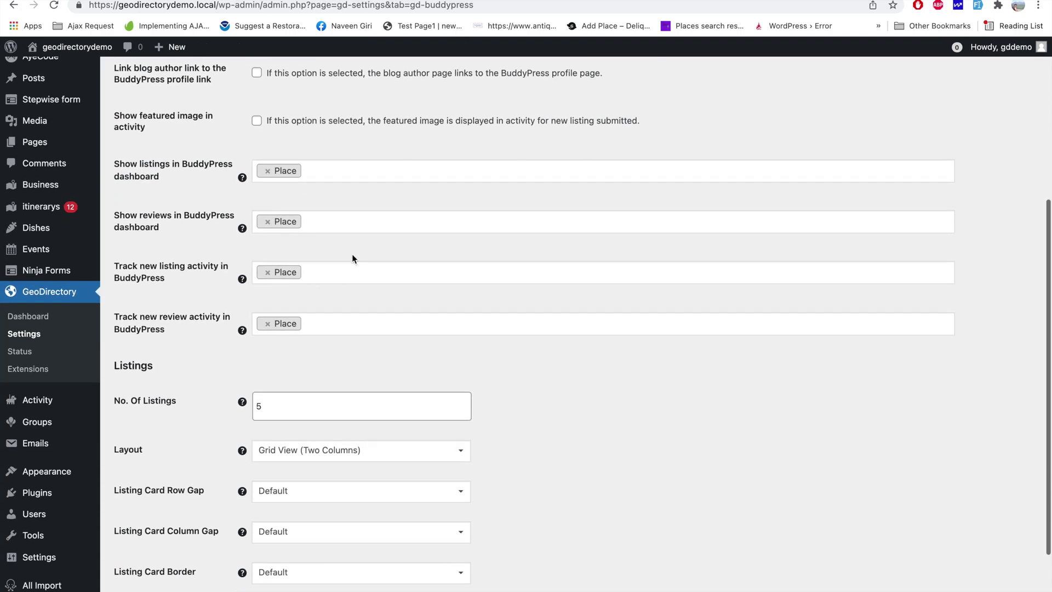
{"action": "scroll", "coordinate": [353, 258], "scroll_direction": "up", "scroll_amount": 2}
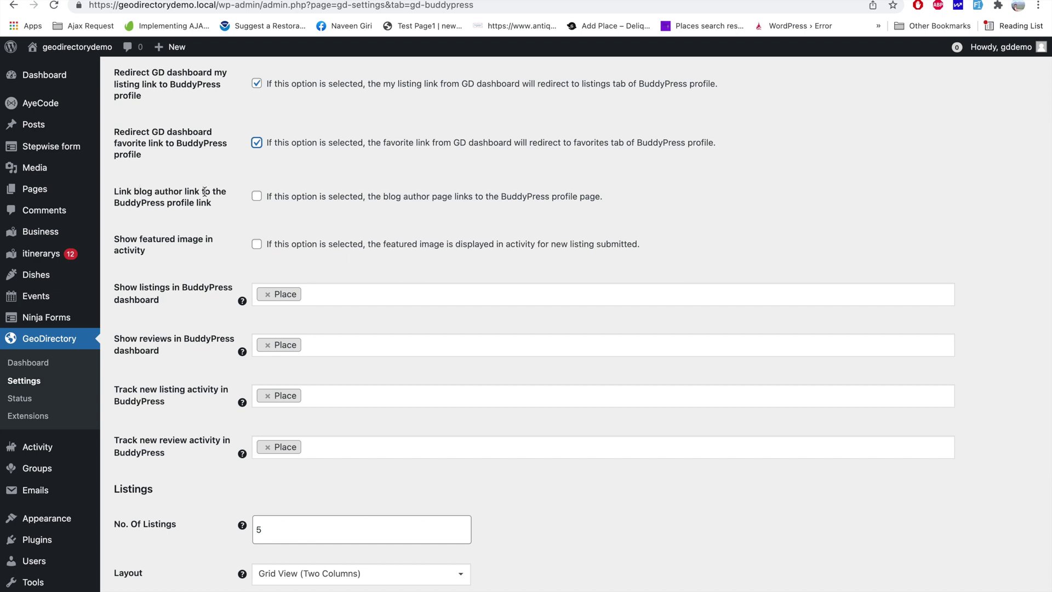
{"action": "left_click", "coordinate": [255, 198]}
{"action": "left_click", "coordinate": [258, 245]}
- Add Dish and Event to the post types whose listings are shown in the BuddyPress dashboard
{"action": "scroll", "coordinate": [252, 264], "scroll_direction": "down", "scroll_amount": 5}
{"action": "scroll", "coordinate": [253, 267], "scroll_direction": "up", "scroll_amount": 2}
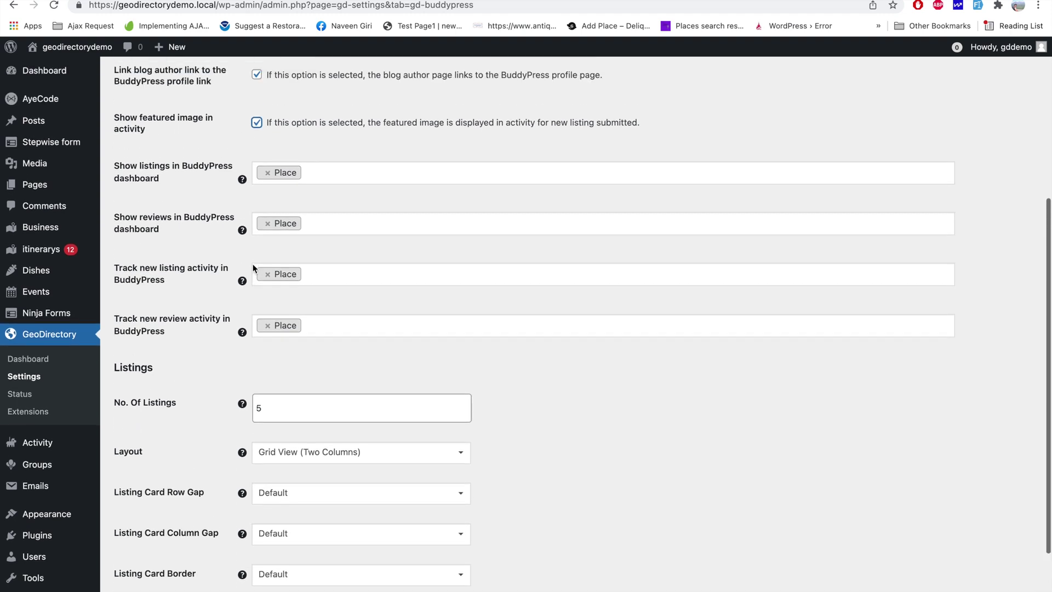
{"action": "left_click_drag", "start_coordinate": [171, 222], "coordinate": [116, 212]}
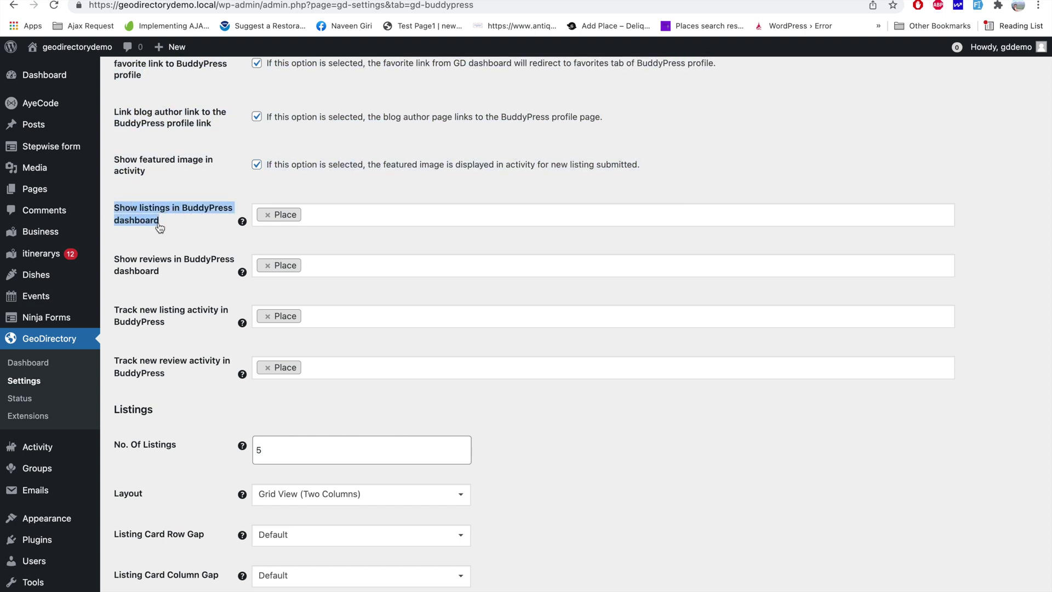
{"action": "left_click", "coordinate": [203, 222]}
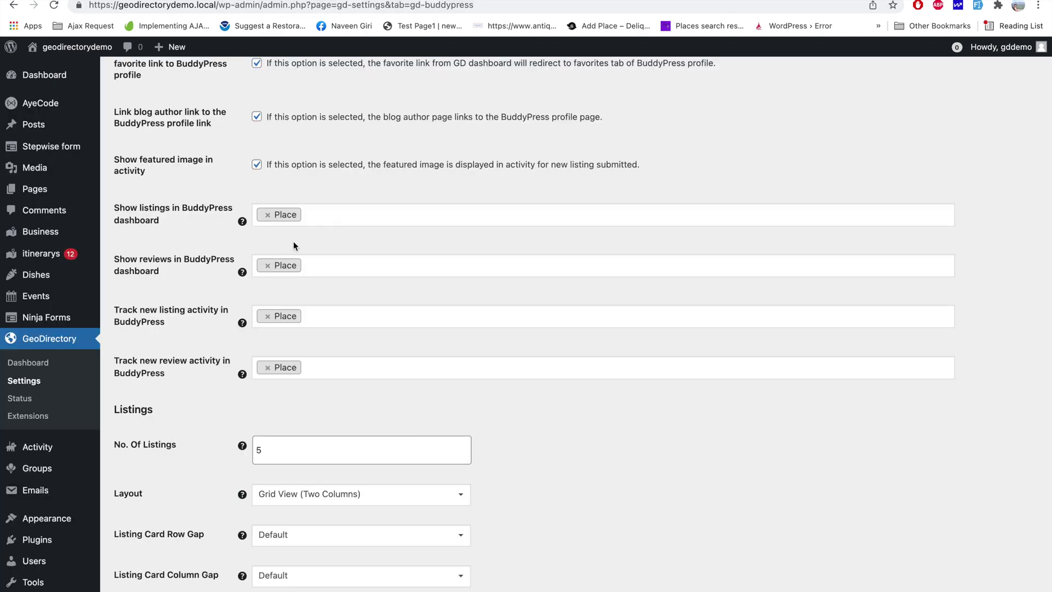
{"action": "left_click", "coordinate": [345, 213]}
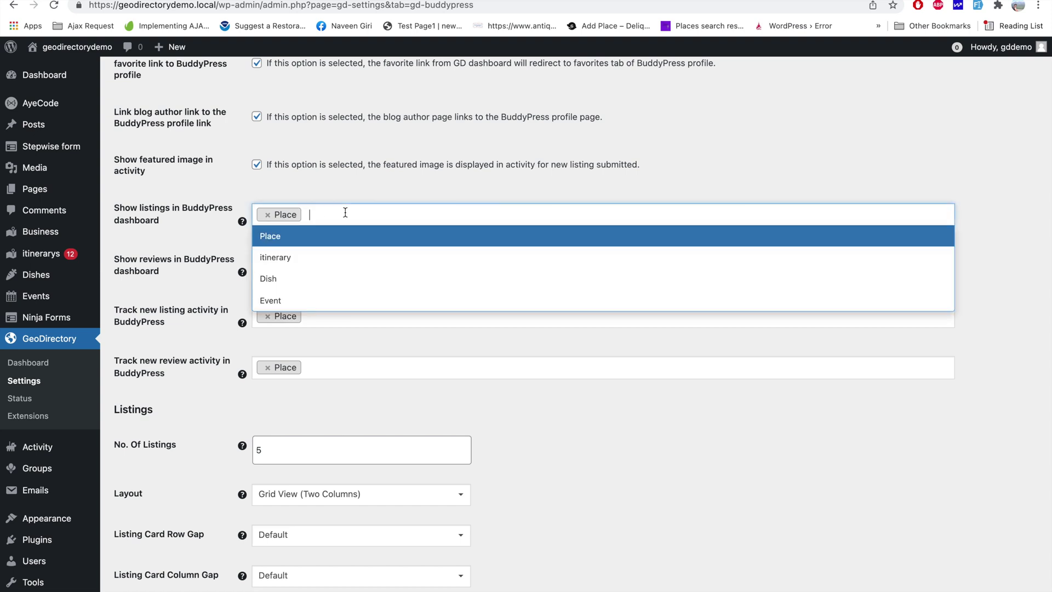
{"action": "left_click", "coordinate": [305, 285]}
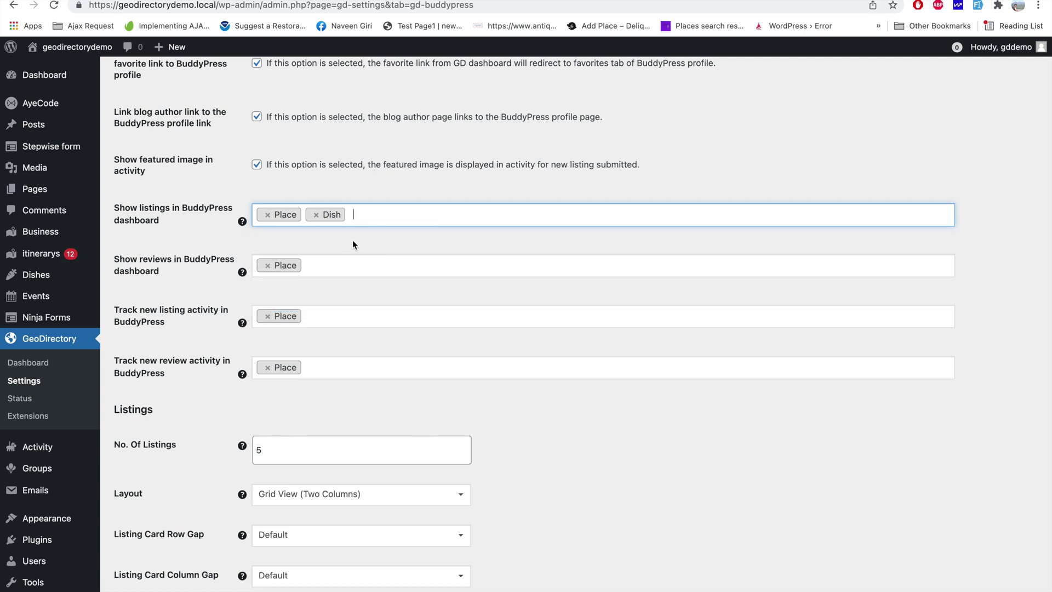
{"action": "left_click", "coordinate": [376, 220]}
{"action": "left_click", "coordinate": [333, 300]}
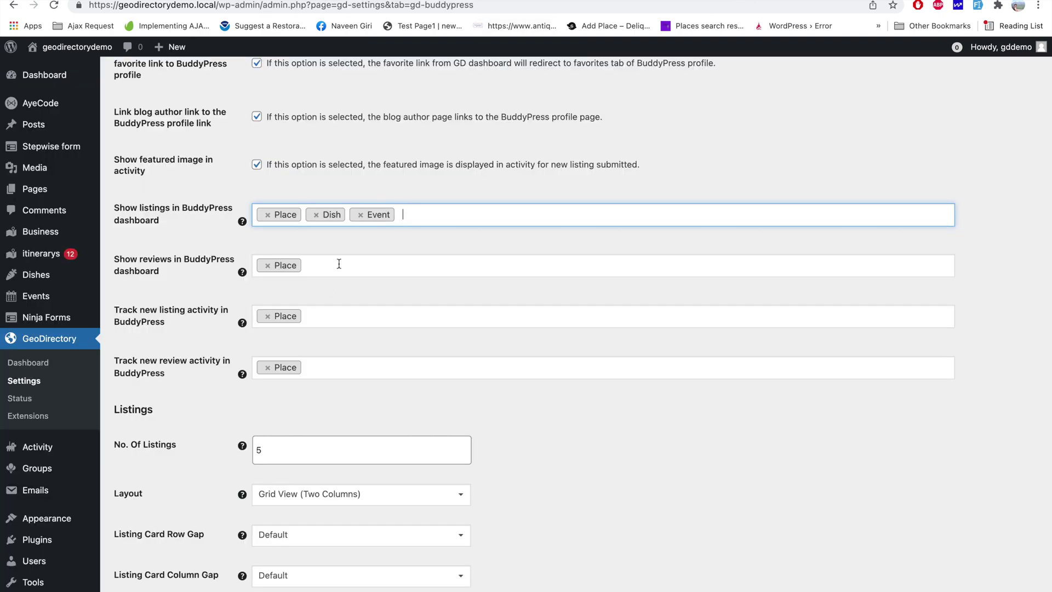
- Add Dish and Event to the post types whose reviews are shown in the BuddyPress dashboard
{"action": "left_click", "coordinate": [338, 264]}
{"action": "left_click", "coordinate": [322, 331]}
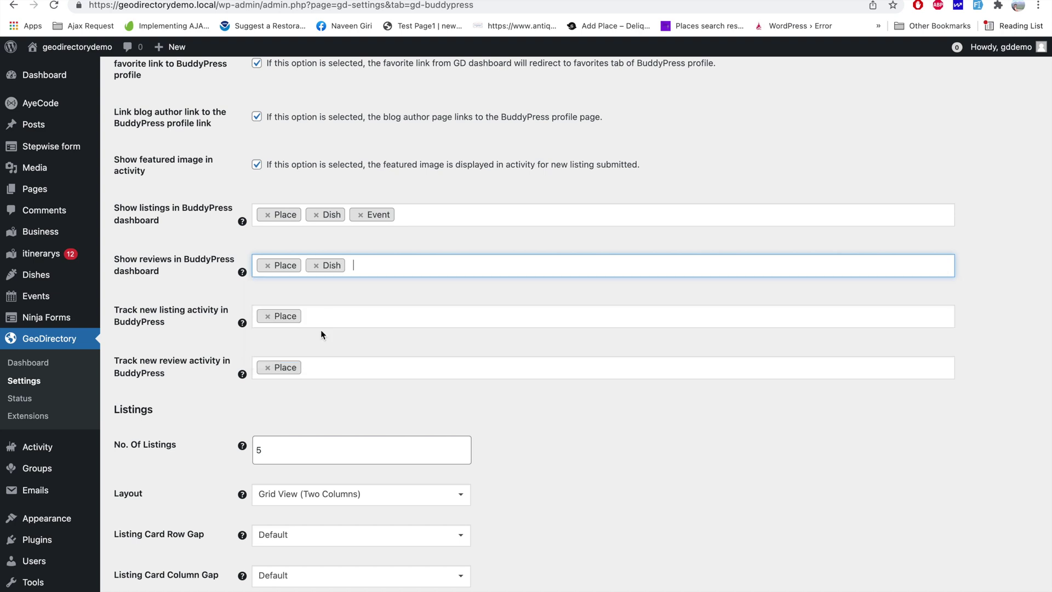
{"action": "left_click", "coordinate": [388, 268]}
{"action": "left_click", "coordinate": [348, 354]}
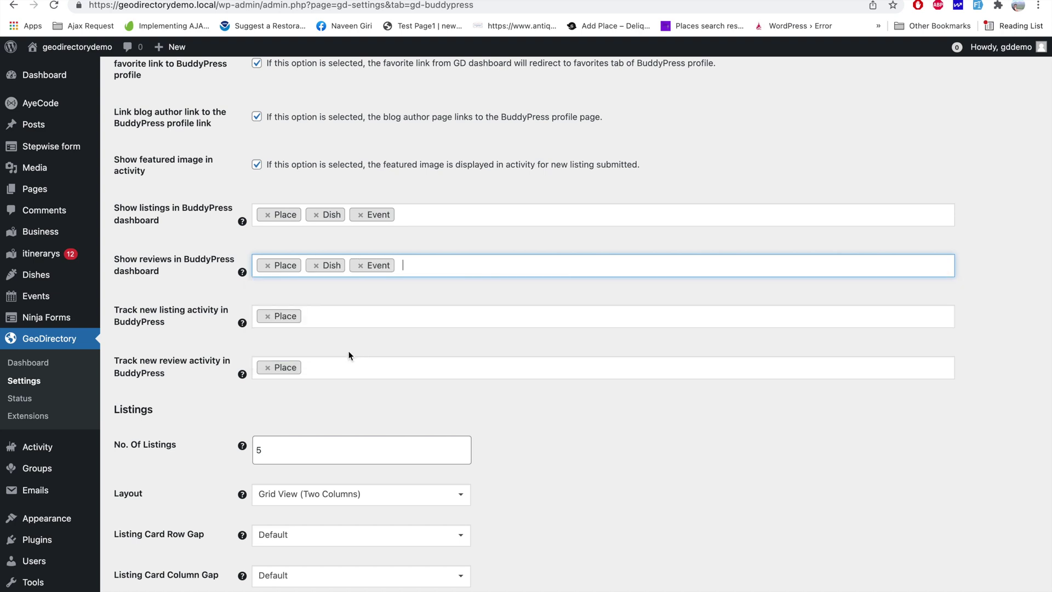
- Add Event and Dish to the post types tracked for new listing activity in BuddyPress
{"action": "scroll", "coordinate": [387, 339], "scroll_direction": "down", "scroll_amount": 4}
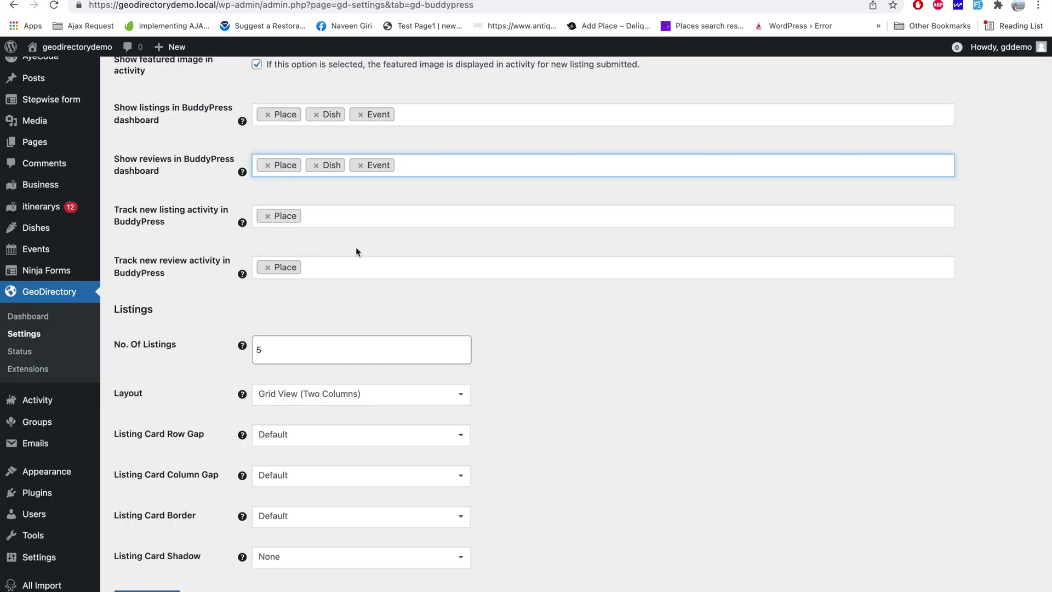
{"action": "left_click", "coordinate": [341, 215]}
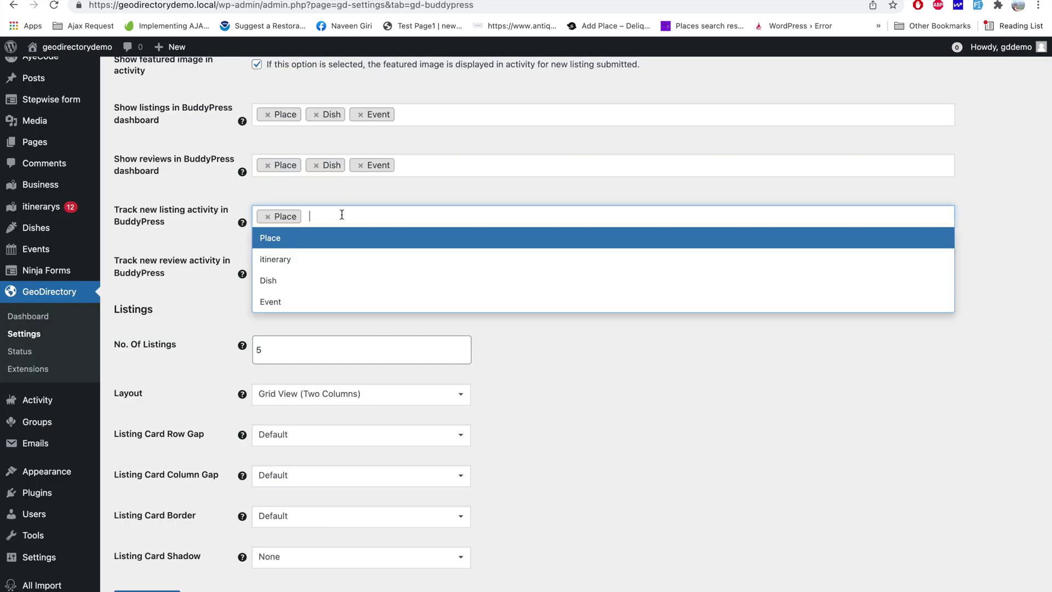
{"action": "left_click", "coordinate": [326, 304]}
{"action": "left_click", "coordinate": [393, 218]}
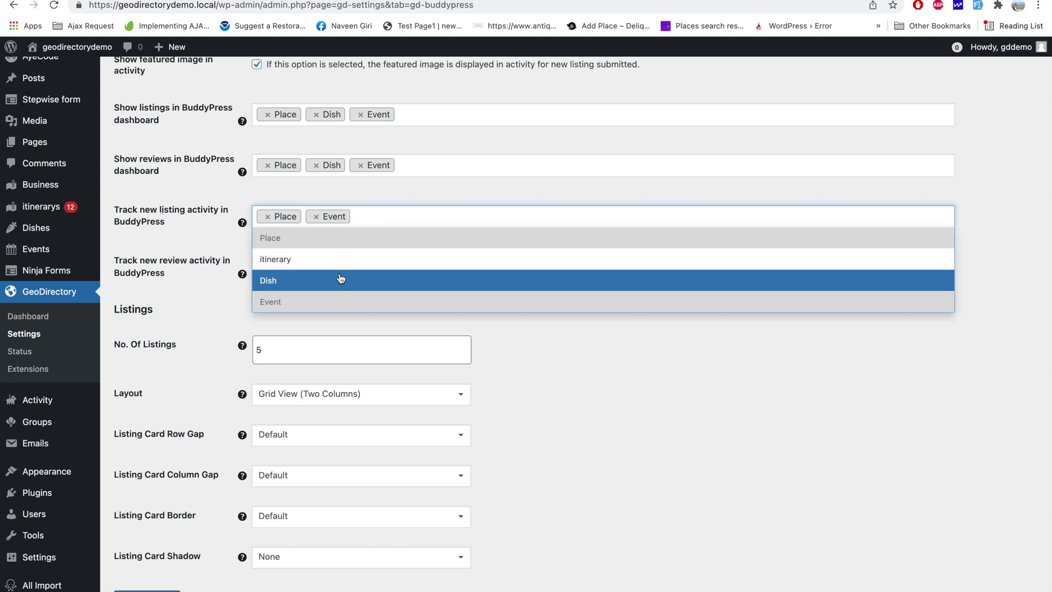
{"action": "left_click", "coordinate": [339, 279]}
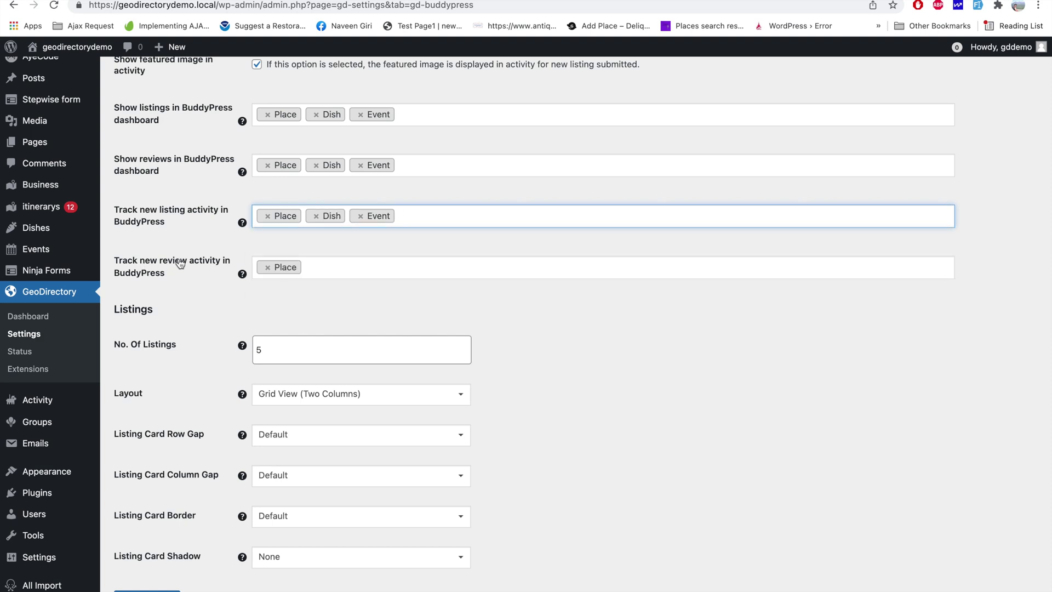
- Add Dish to the post types tracked for new review activity in BuddyPress and save the settings
{"action": "left_click", "coordinate": [324, 261]}
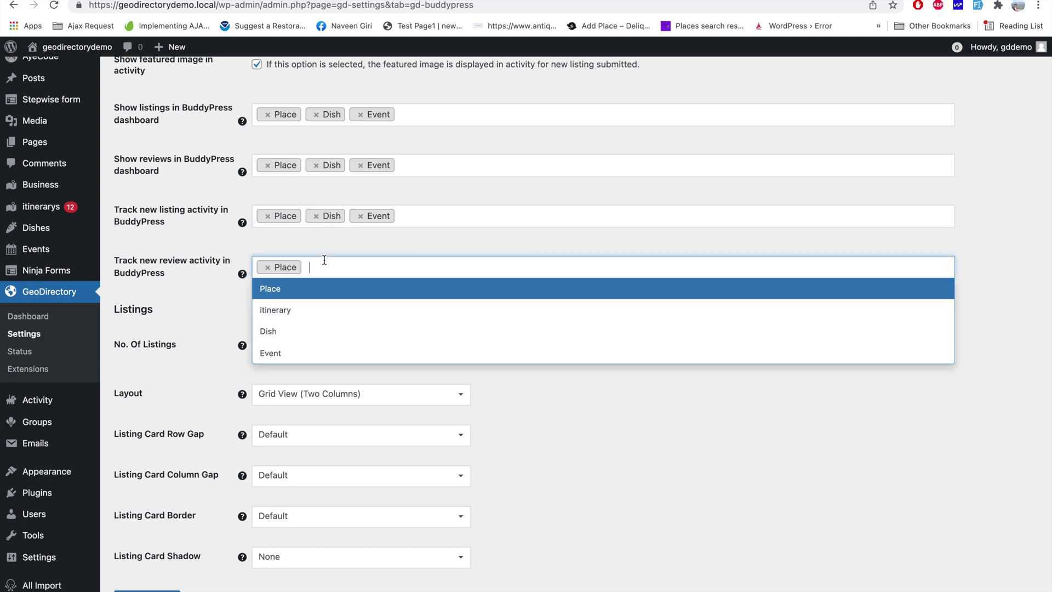
{"action": "left_click", "coordinate": [312, 332]}
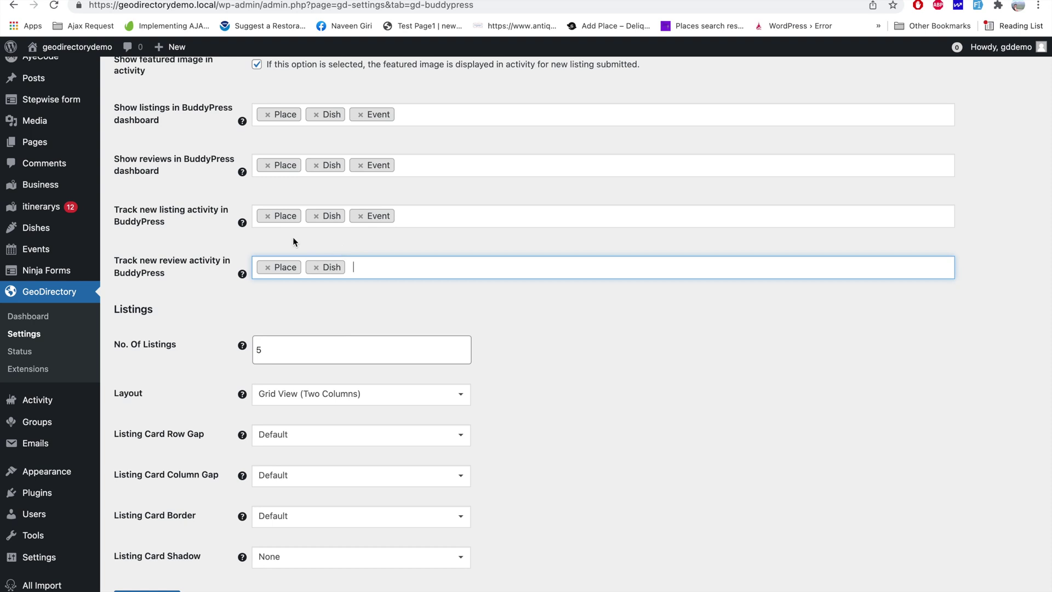
{"action": "scroll", "coordinate": [328, 287], "scroll_direction": "down", "scroll_amount": 2}
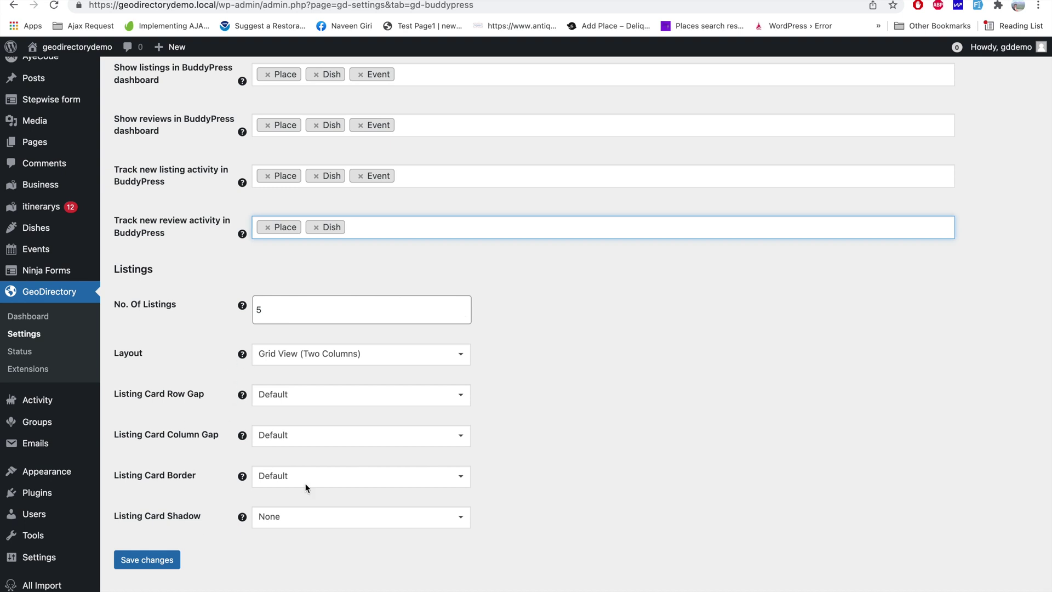
{"action": "left_click", "coordinate": [170, 562]}
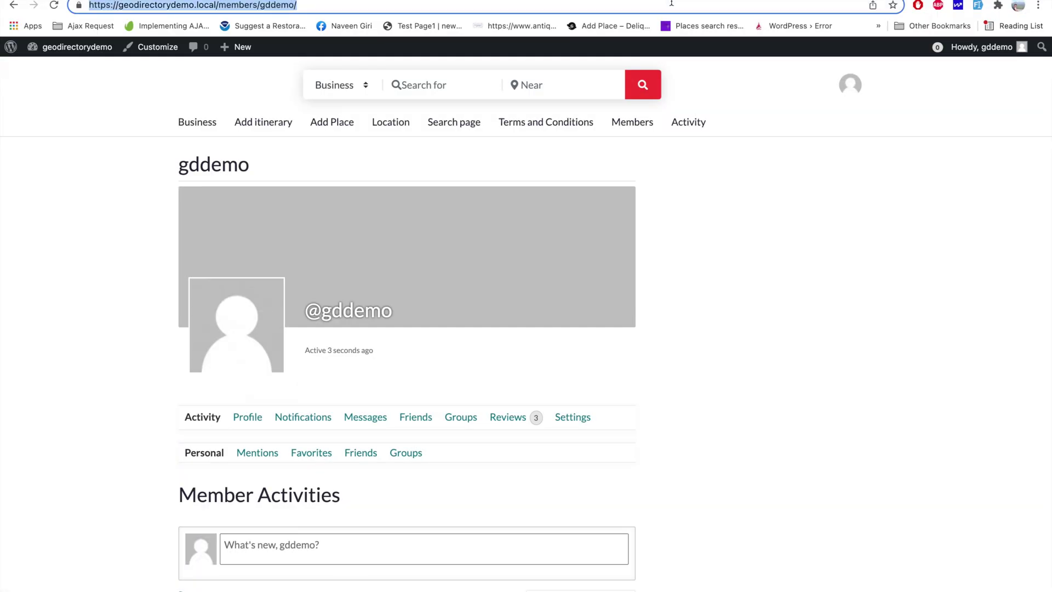
- Reload the gddemo member profile and view its Business, Dishes and Events listings
{"action": "key", "text": "Return"}
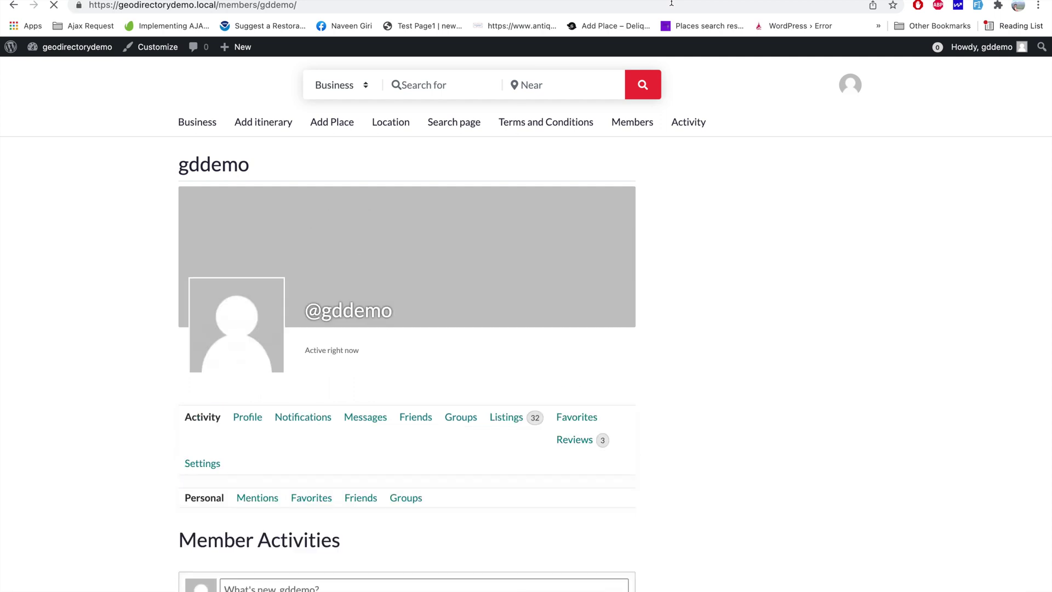
{"action": "scroll", "coordinate": [614, 280], "scroll_direction": "down", "scroll_amount": 2}
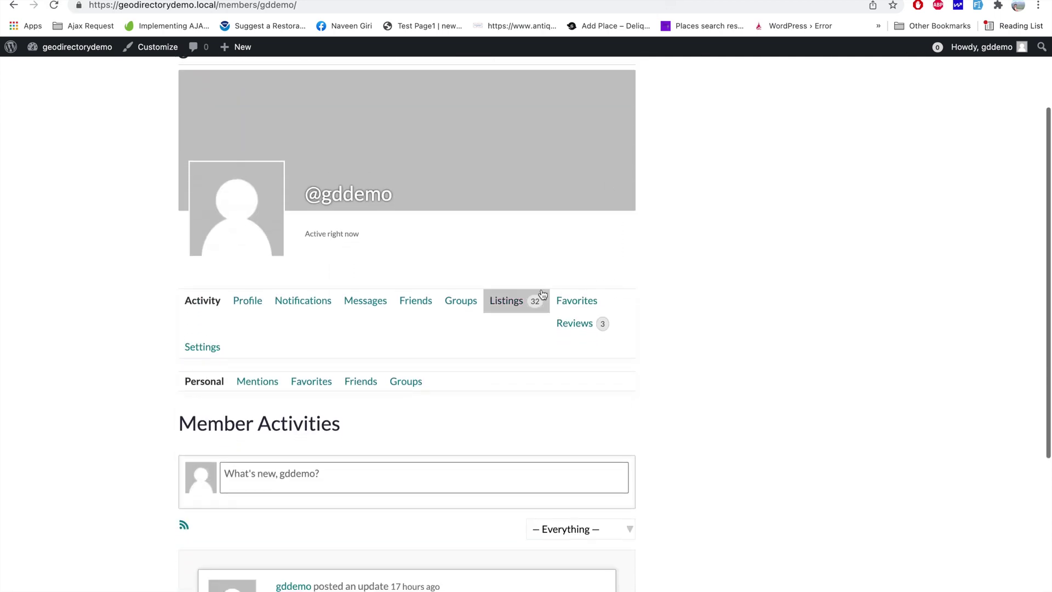
{"action": "left_click", "coordinate": [517, 302]}
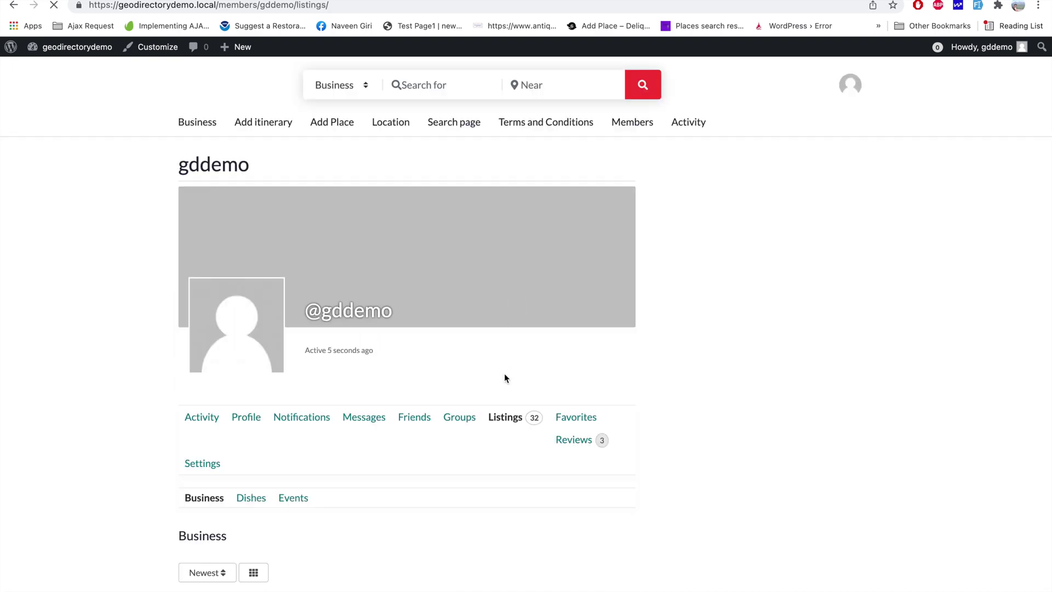
{"action": "scroll", "coordinate": [504, 375], "scroll_direction": "down", "scroll_amount": 7}
{"action": "scroll", "coordinate": [250, 324], "scroll_direction": "up", "scroll_amount": 3}
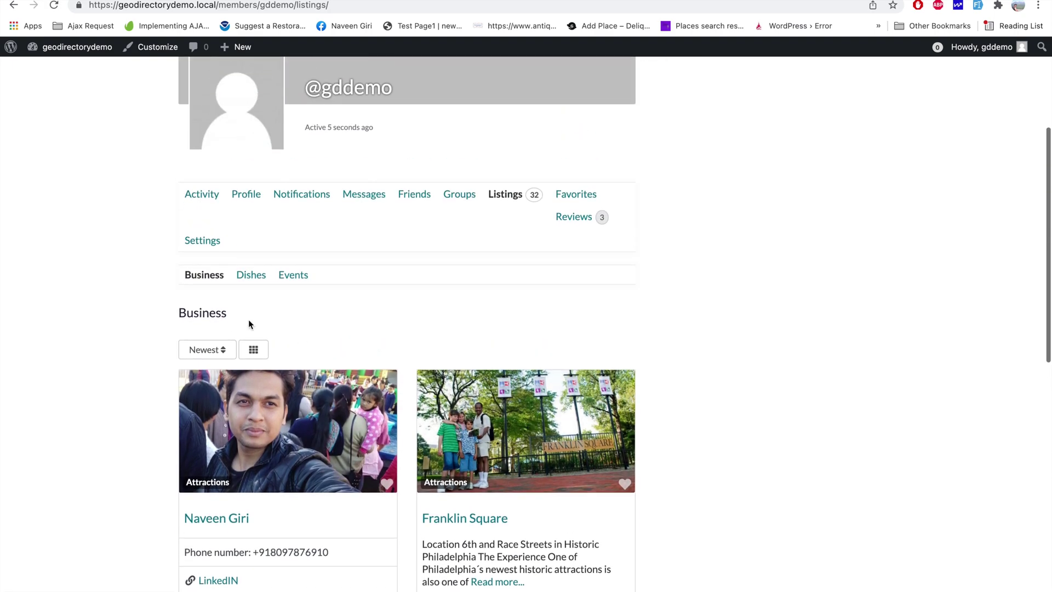
{"action": "left_click", "coordinate": [245, 281]}
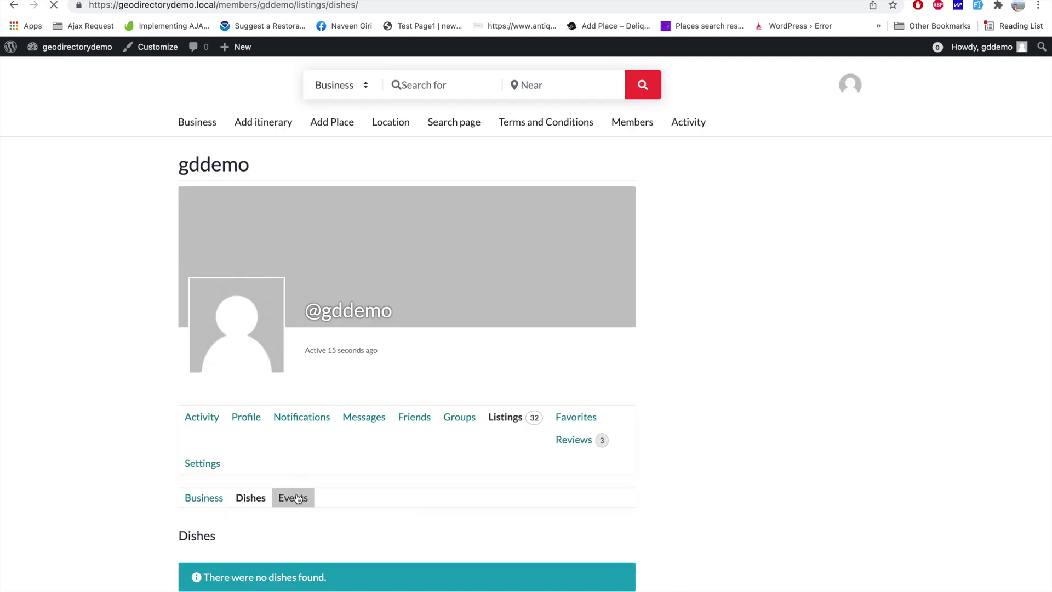
{"action": "scroll", "coordinate": [362, 520], "scroll_direction": "down", "scroll_amount": 2}
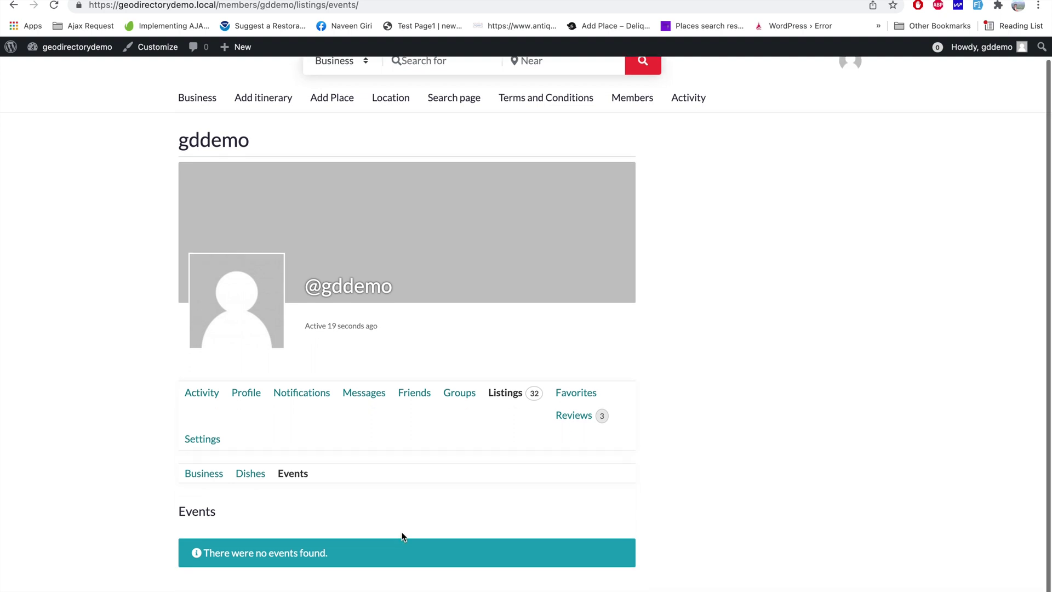
- View the Favorites section and the reviews on Business in the gddemo profile
{"action": "left_click", "coordinate": [589, 381]}
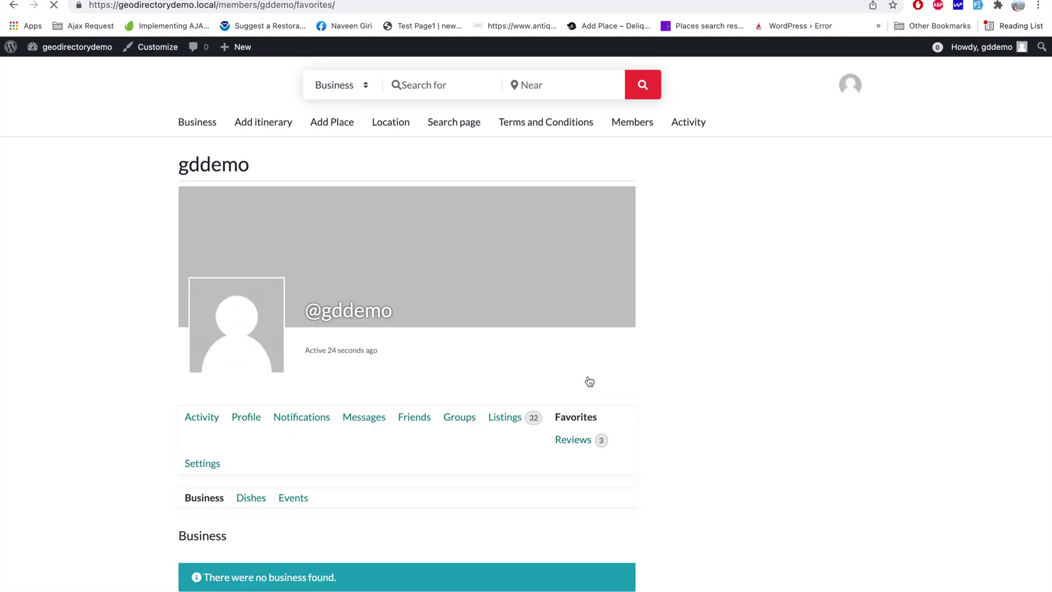
{"action": "scroll", "coordinate": [590, 381], "scroll_direction": "down", "scroll_amount": 2}
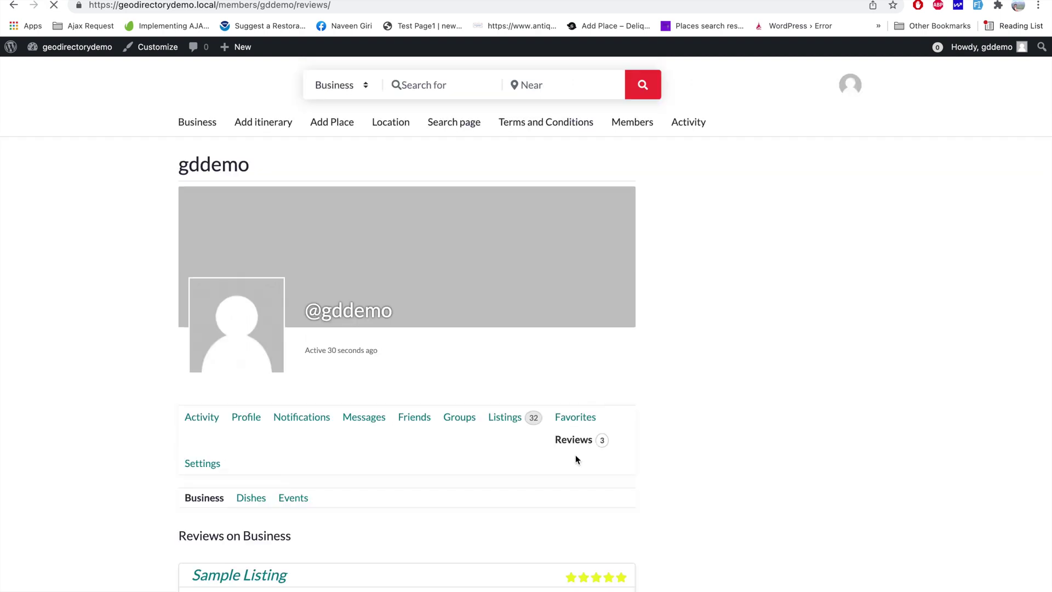
{"action": "scroll", "coordinate": [576, 460], "scroll_direction": "down", "scroll_amount": 4}
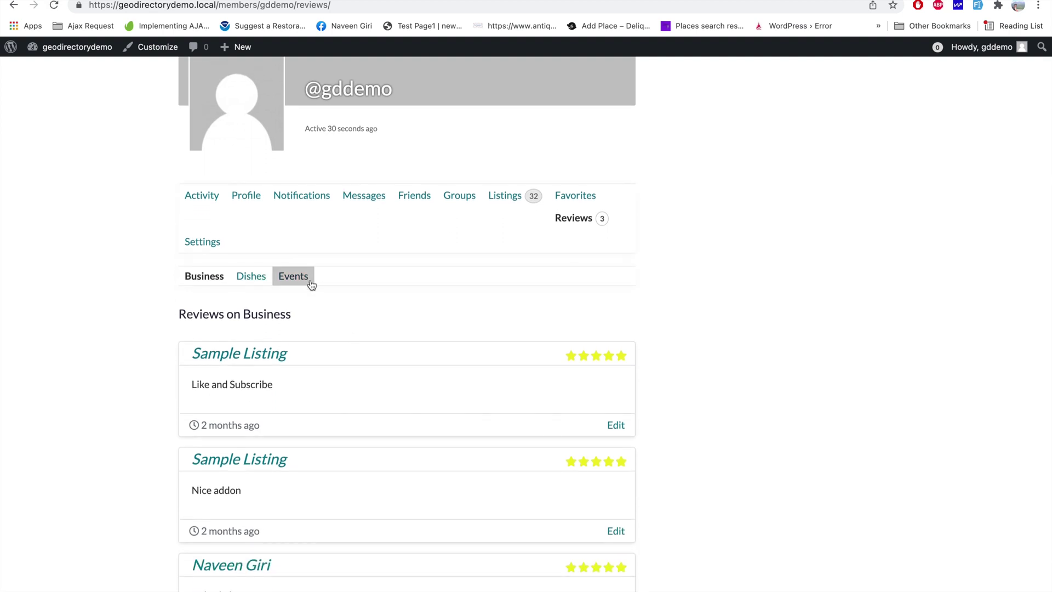
- Open the first listing on the All Business page and look through its detail page
{"action": "scroll", "coordinate": [320, 295], "scroll_direction": "down", "scroll_amount": 2}
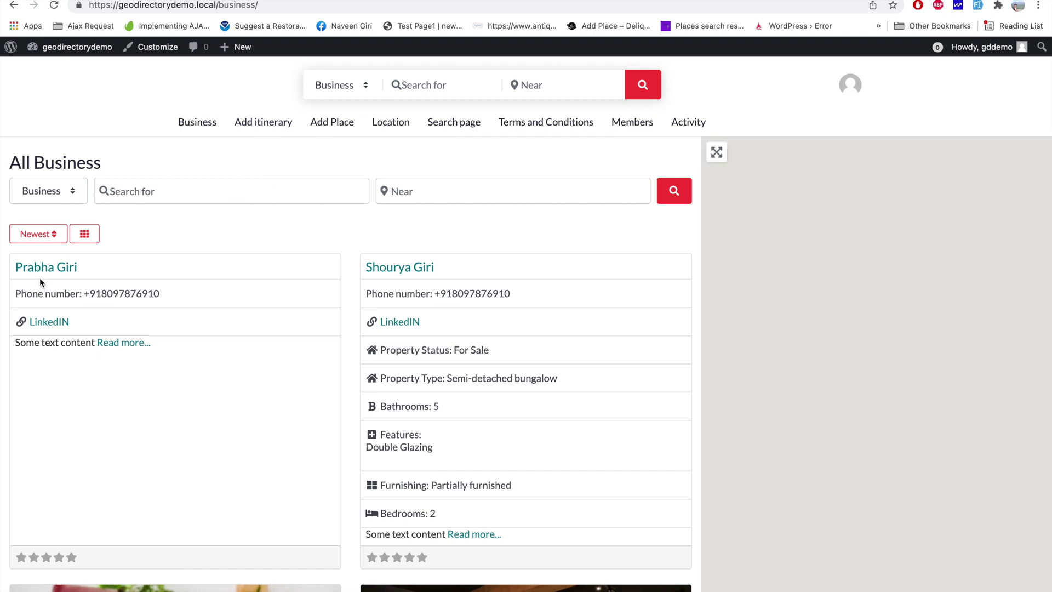
{"action": "left_click", "coordinate": [45, 274]}
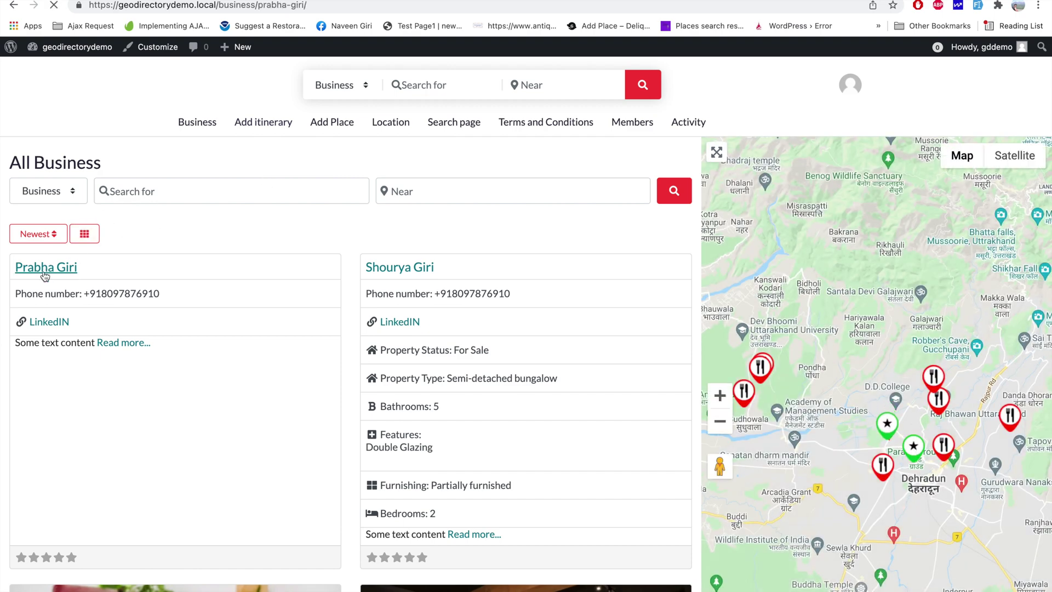
{"action": "scroll", "coordinate": [205, 271], "scroll_direction": "down", "scroll_amount": 5}
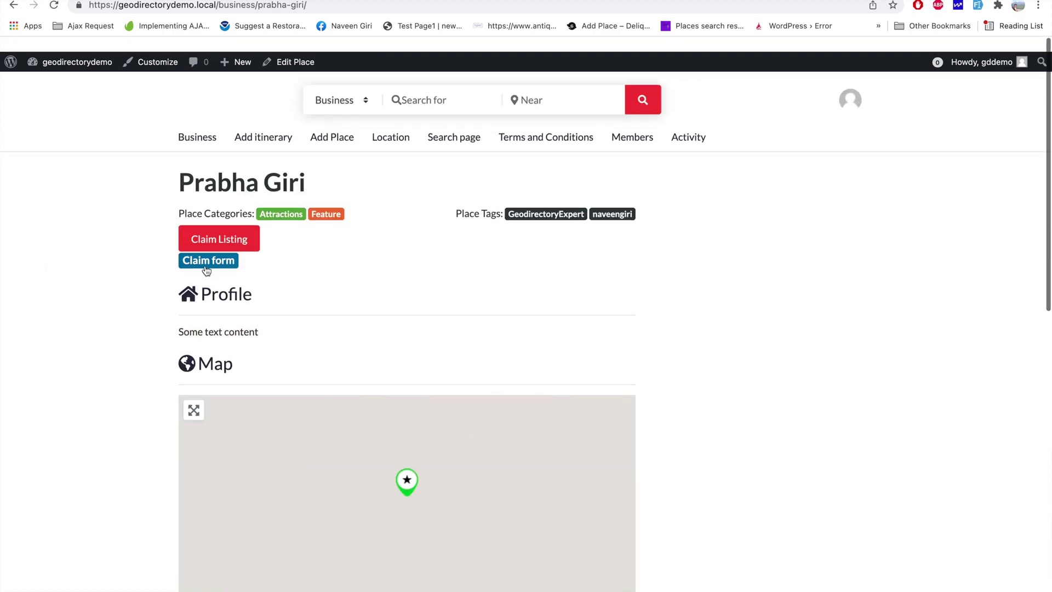
{"action": "scroll", "coordinate": [722, 302], "scroll_direction": "down", "scroll_amount": 5}
{"action": "scroll", "coordinate": [723, 307], "scroll_direction": "down", "scroll_amount": 4}
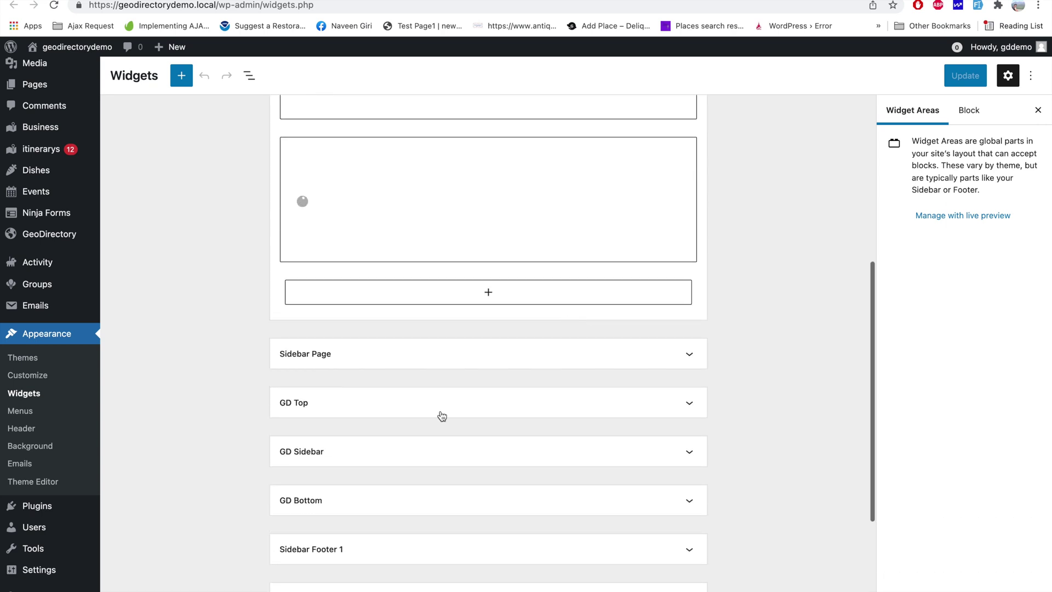
- Add the (BuddyPress) Log In widget to the GD Sidebar area and save the widget changes
{"action": "left_click", "coordinate": [424, 455]}
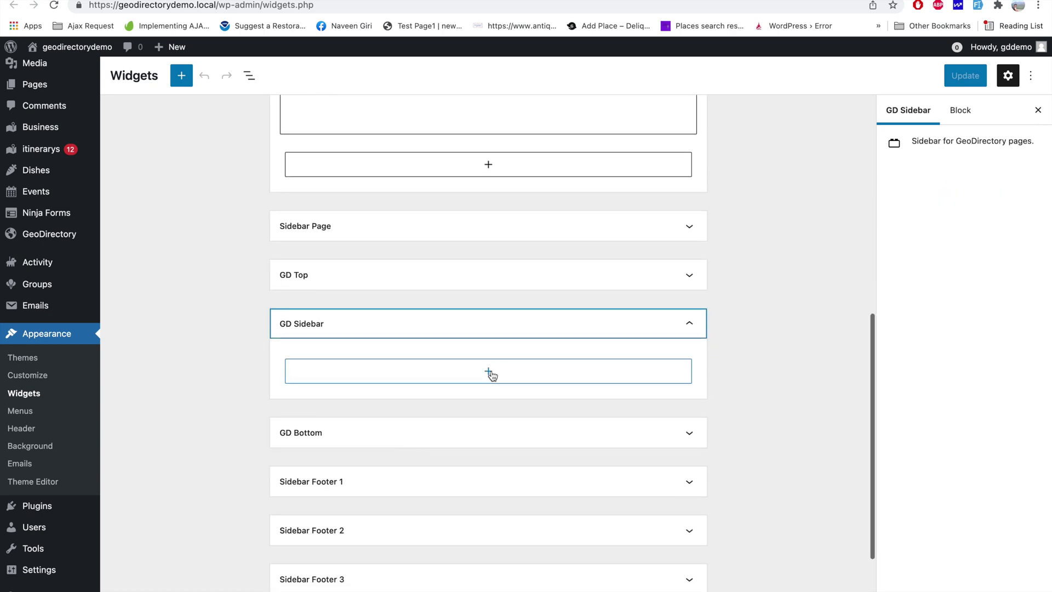
{"action": "left_click", "coordinate": [492, 374]}
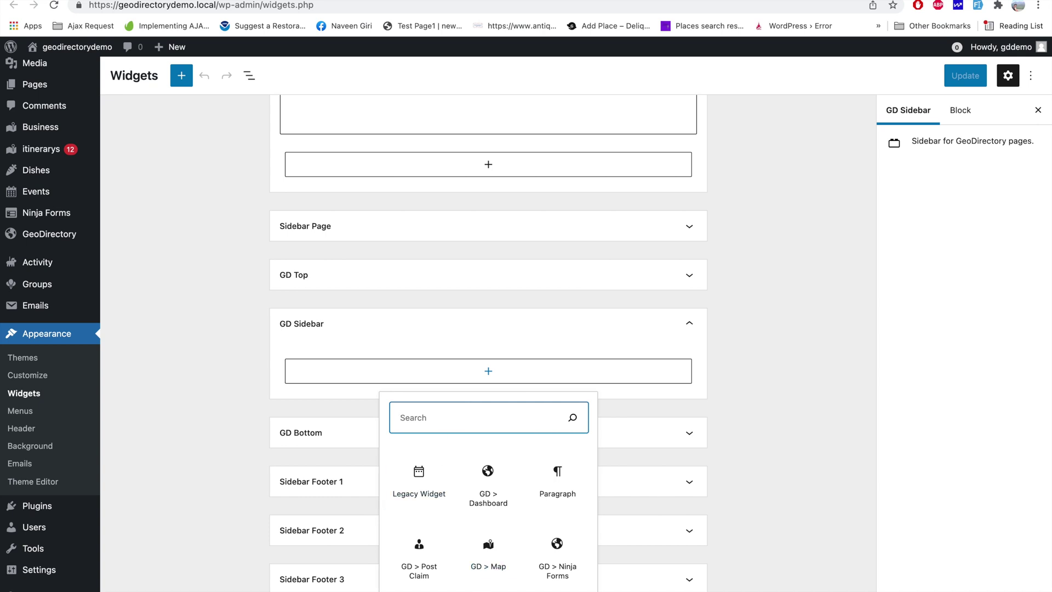
{"action": "left_click", "coordinate": [182, 75]}
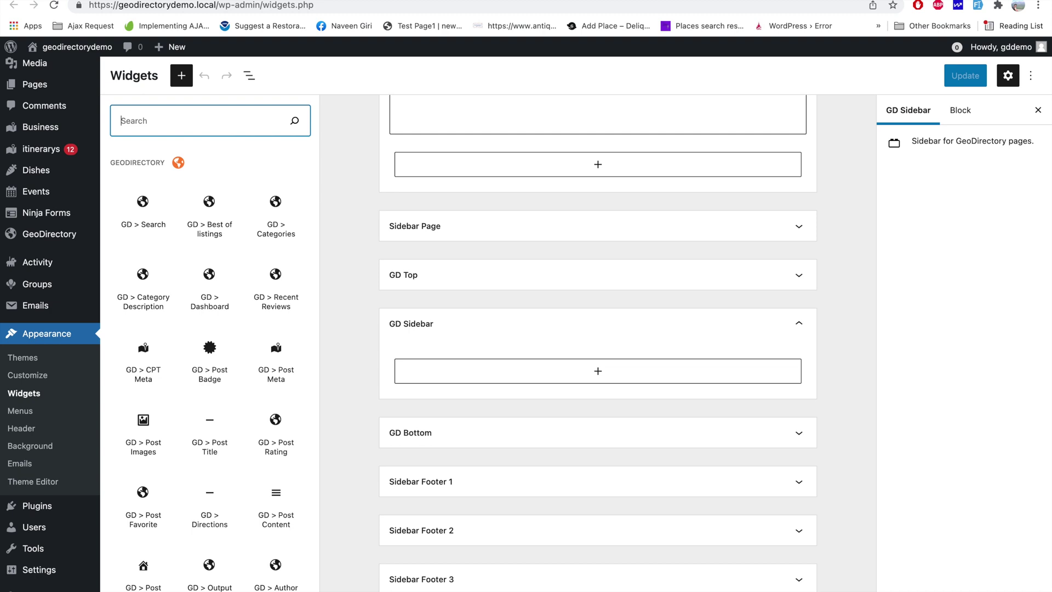
{"action": "type", "text": "buddypress"}
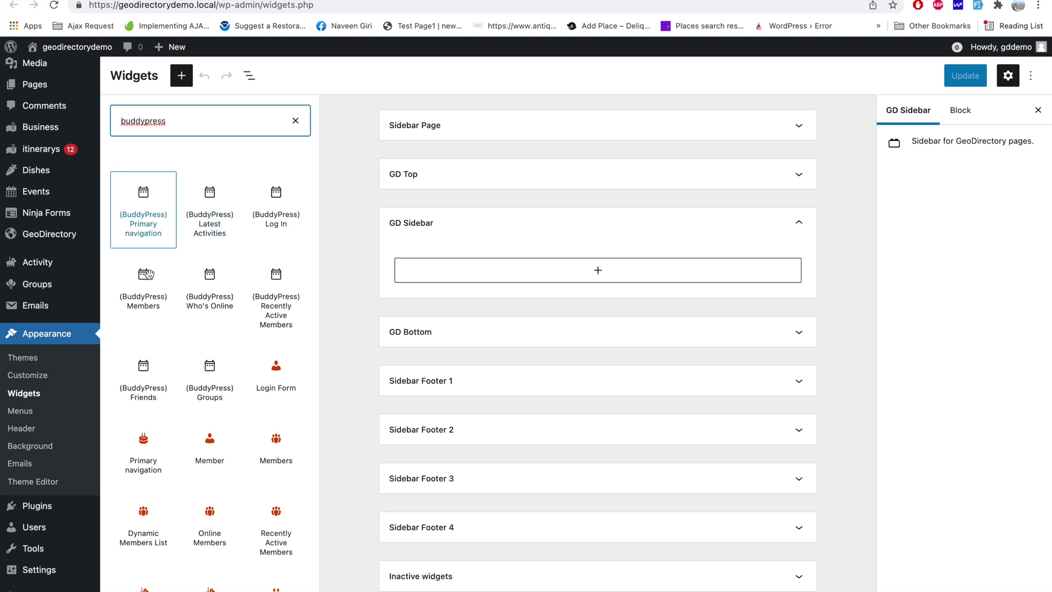
{"action": "scroll", "coordinate": [214, 390], "scroll_direction": "down", "scroll_amount": 5}
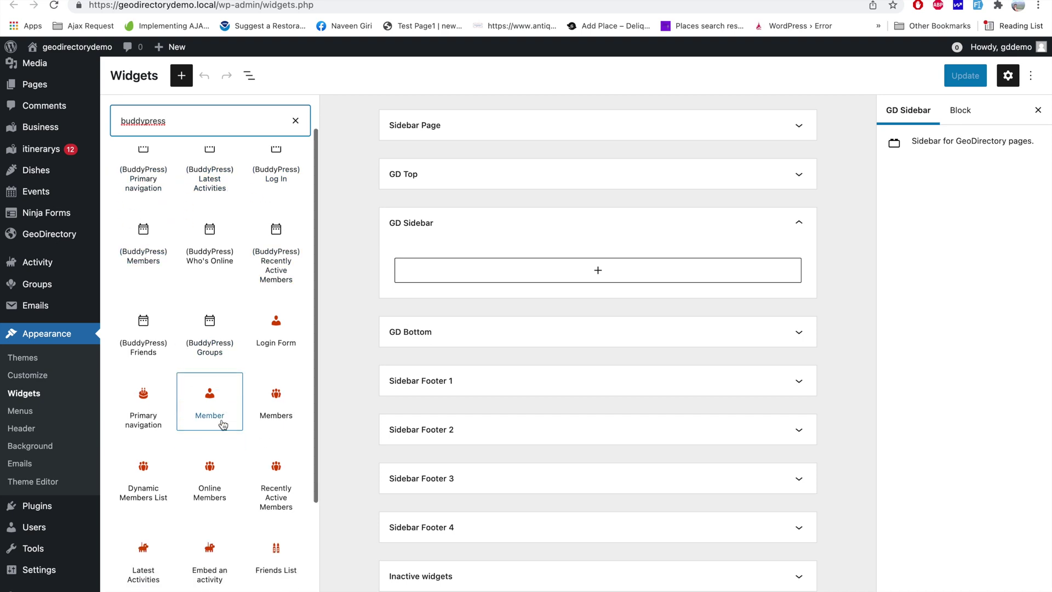
{"action": "scroll", "coordinate": [223, 424], "scroll_direction": "up", "scroll_amount": 5}
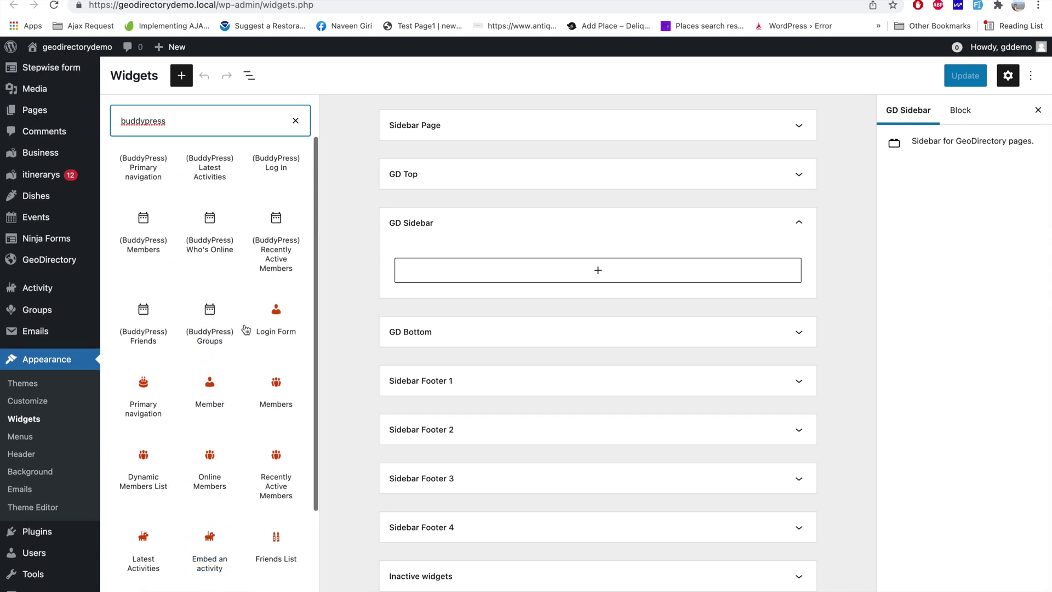
{"action": "left_click", "coordinate": [273, 218]}
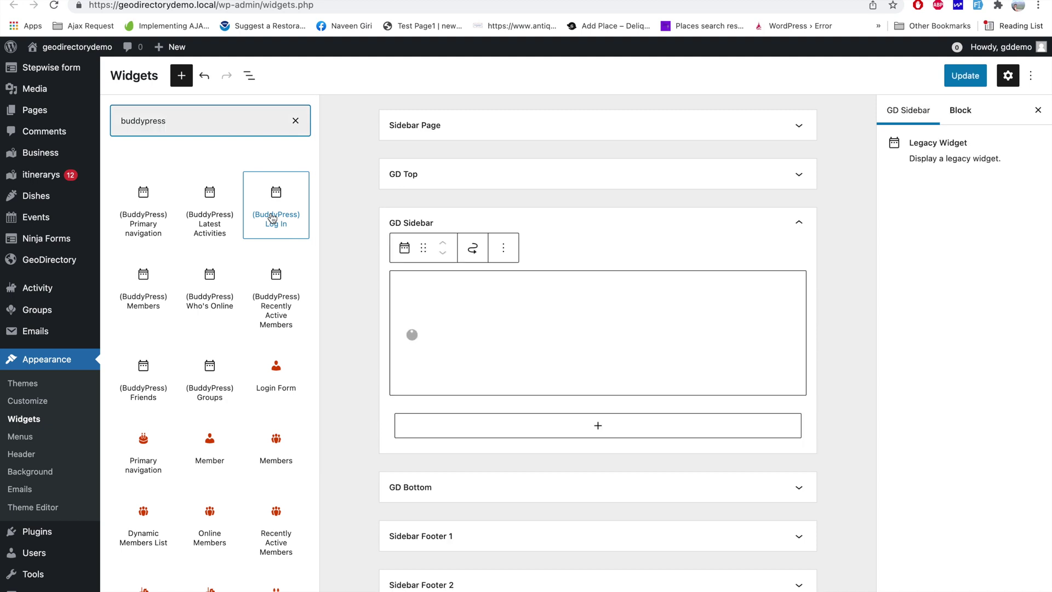
{"action": "left_click", "coordinate": [956, 80]}
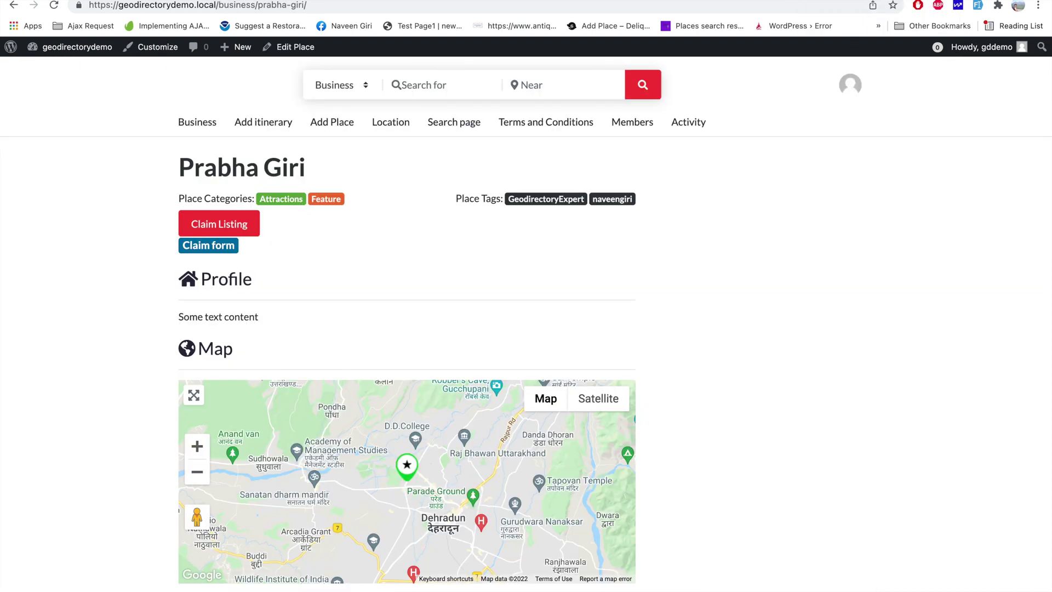
- Reload the business listing's page and view the login widget in its sidebar
{"action": "left_click", "coordinate": [822, 1]}
{"action": "left_click", "coordinate": [788, 8]}
{"action": "key", "text": "Return"}
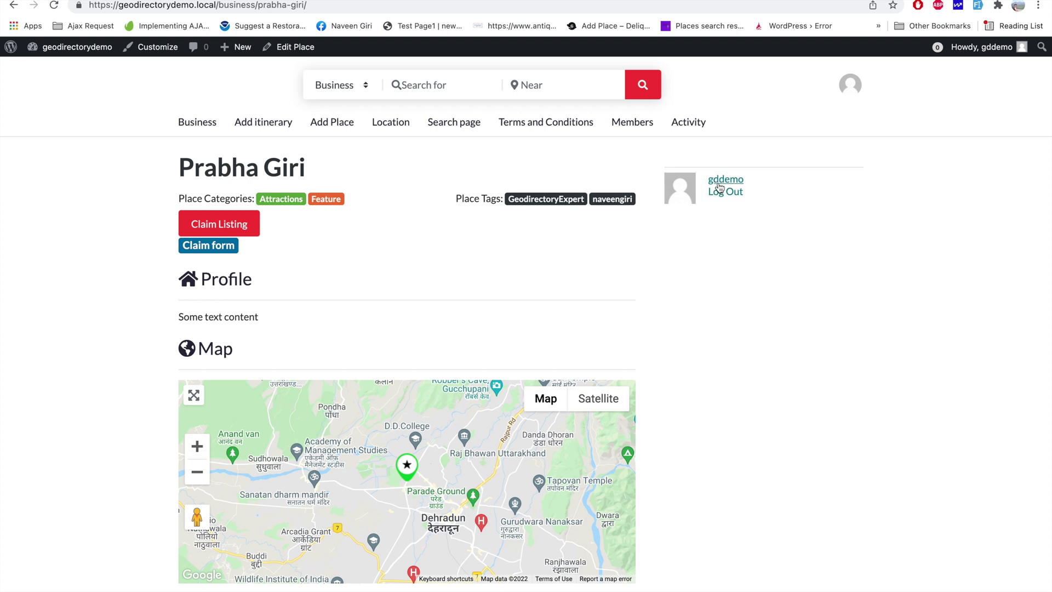
- Open the same listing address in an incognito window and view the sidebar login form as a logged-out visitor
{"action": "left_click", "coordinate": [695, 7]}
{"action": "key", "text": "super+c"}
{"action": "key", "text": "super+shift+n"}
{"action": "key", "text": "super+v"}
{"action": "key", "text": "Return"}
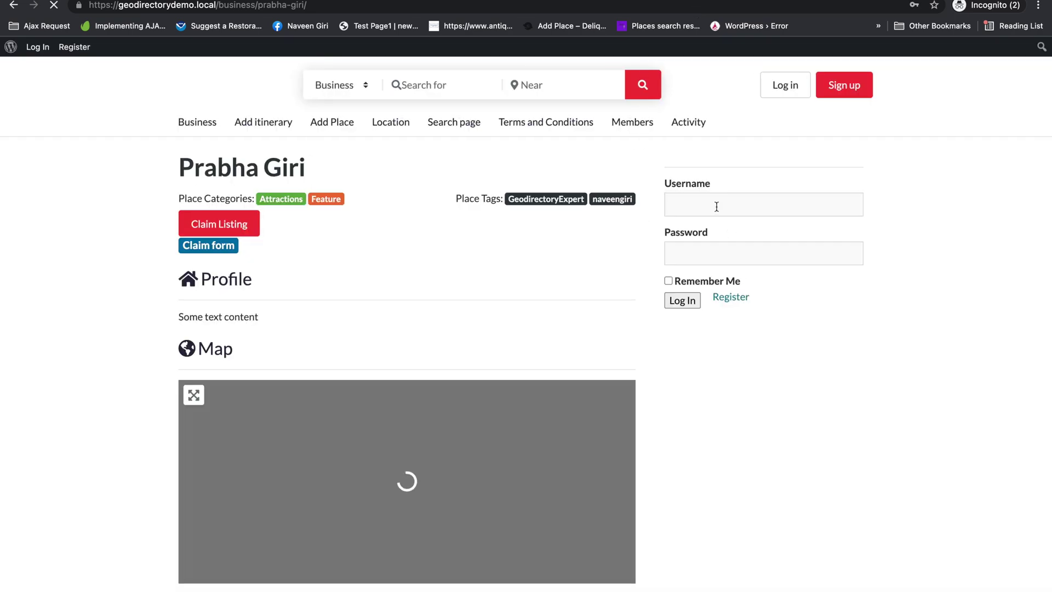
{"action": "left_click", "coordinate": [716, 206]}
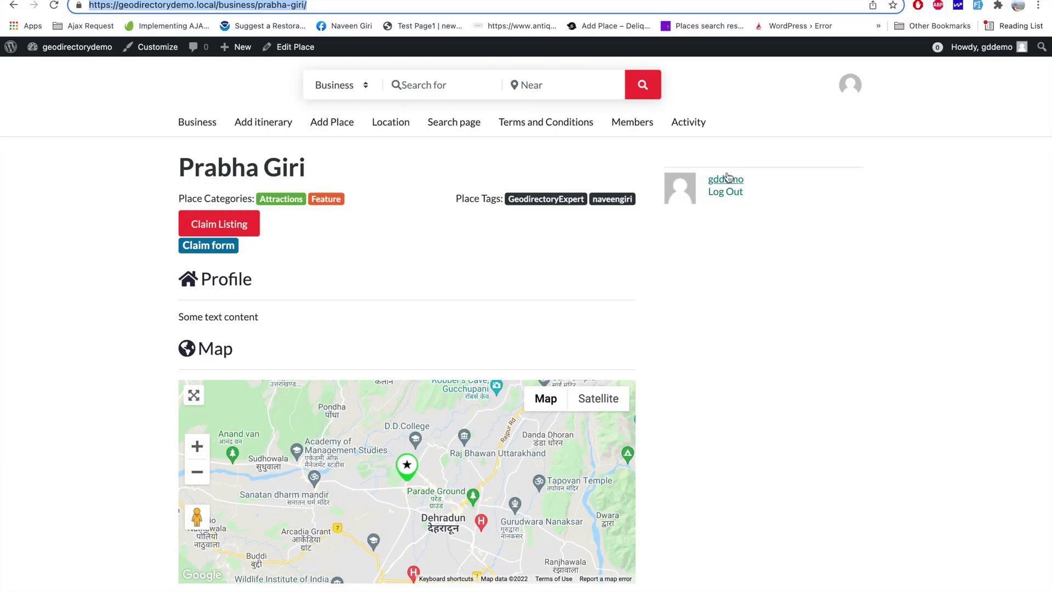
- Back in the logged-in window, open the gddemo profile from the sidebar login widget and view its Member Activities
{"action": "key", "text": "Return"}
{"action": "left_click", "coordinate": [729, 181]}
{"action": "scroll", "coordinate": [474, 411], "scroll_direction": "down", "scroll_amount": 5}
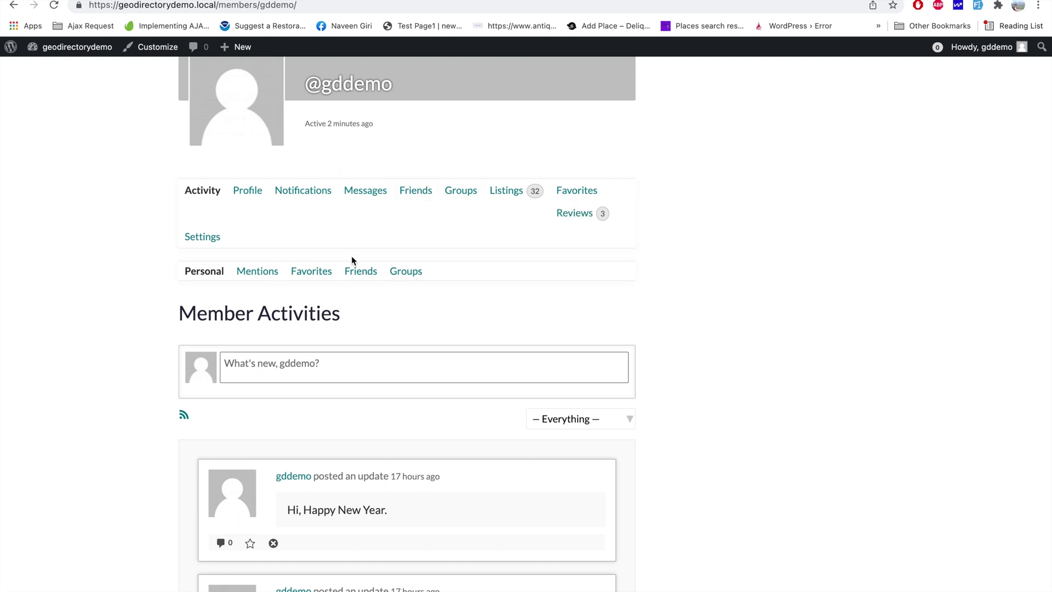
{"action": "scroll", "coordinate": [351, 188], "scroll_direction": "up", "scroll_amount": 3}
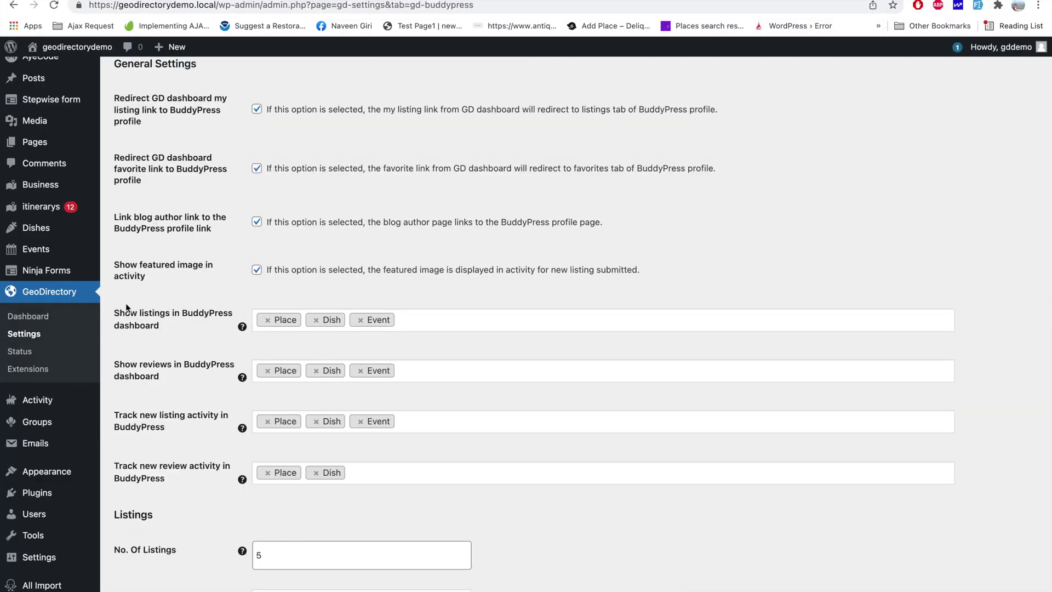
- Review the GeoDirectory BuddyPress settings for showing listings and reviews and tracking new listing and review activity, comparing them with the gddemo profile
{"action": "left_click_drag", "start_coordinate": [116, 314], "coordinate": [226, 476]}
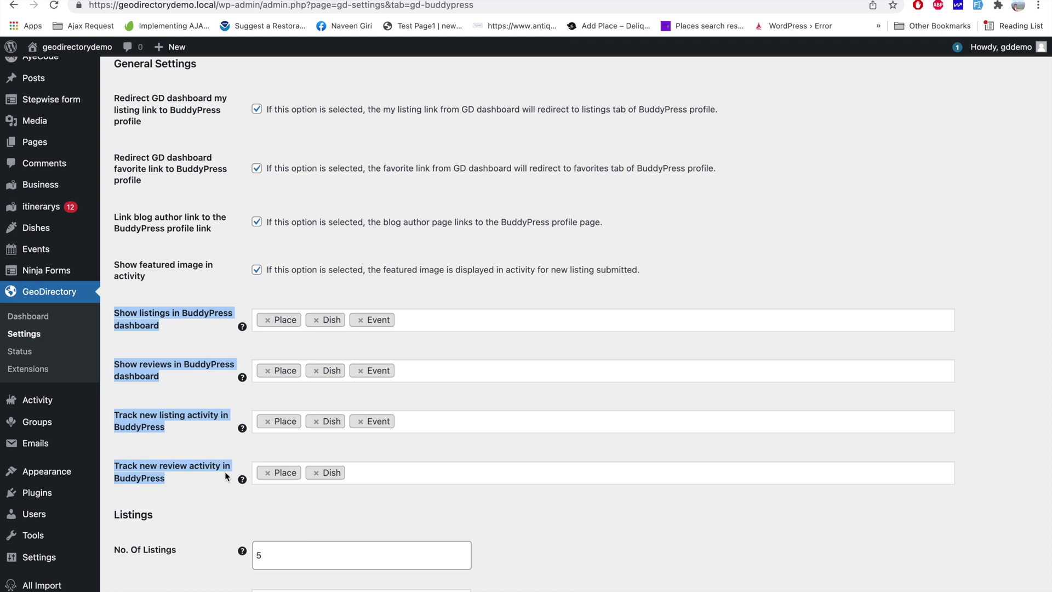
{"action": "left_click", "coordinate": [438, 296]}
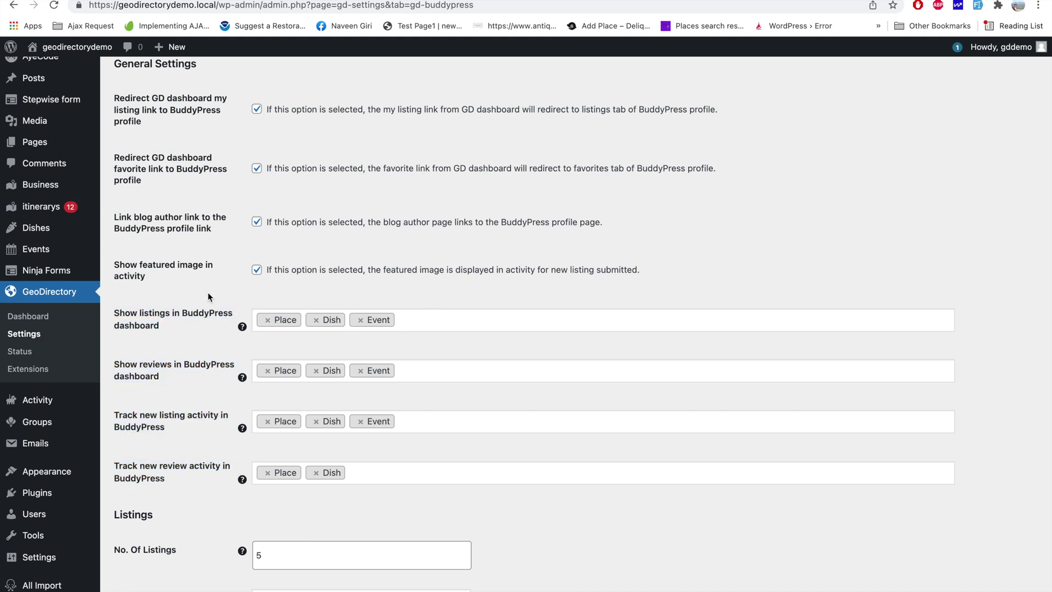
{"action": "left_click_drag", "start_coordinate": [162, 378], "coordinate": [115, 320]}
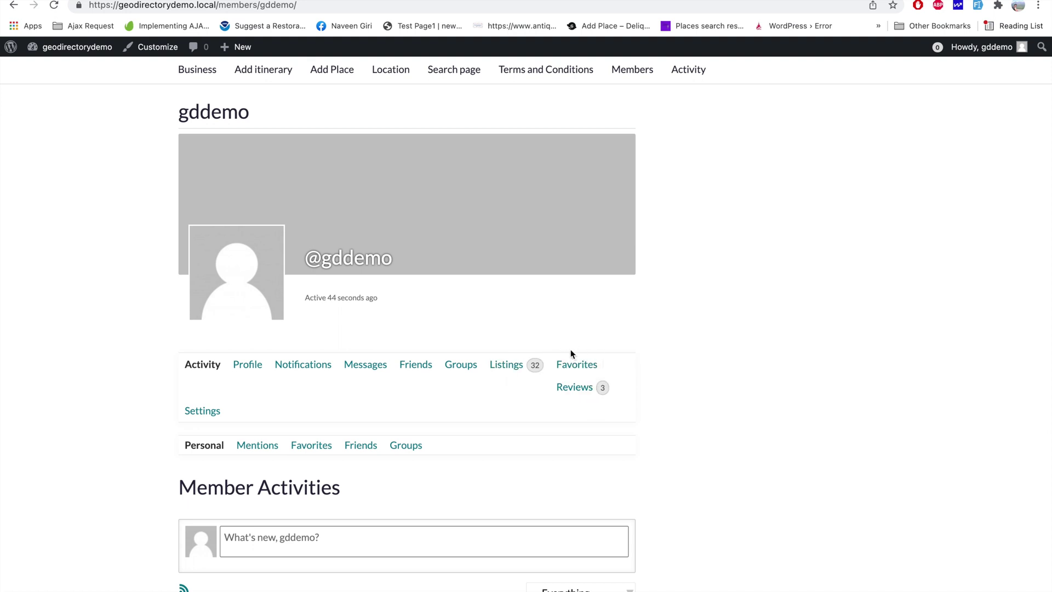
{"action": "left_click", "coordinate": [419, 0]}
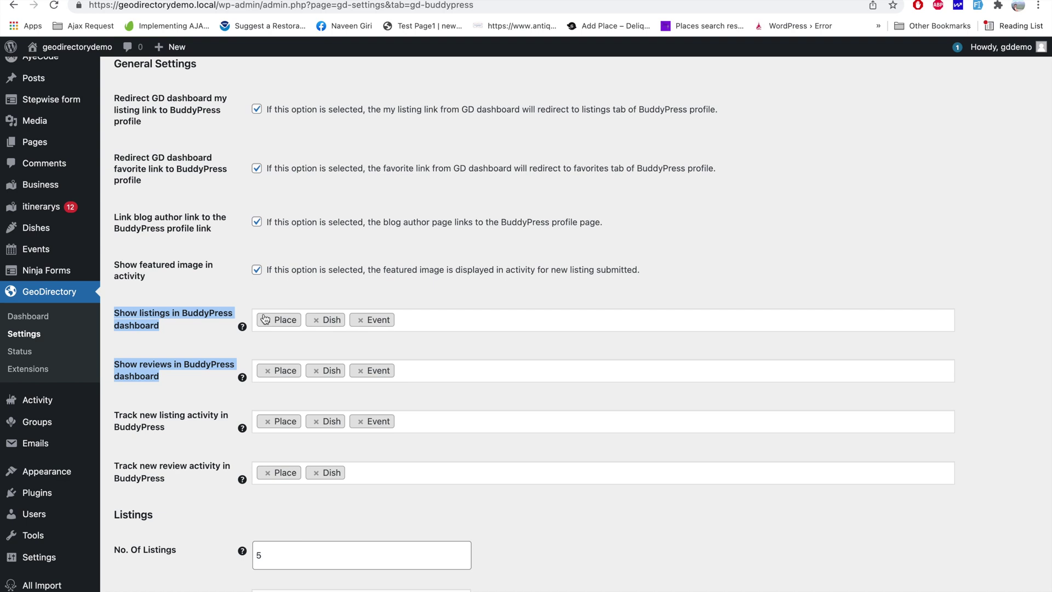
{"action": "left_click_drag", "start_coordinate": [116, 418], "coordinate": [195, 483]}
{"action": "left_click", "coordinate": [196, 484]}
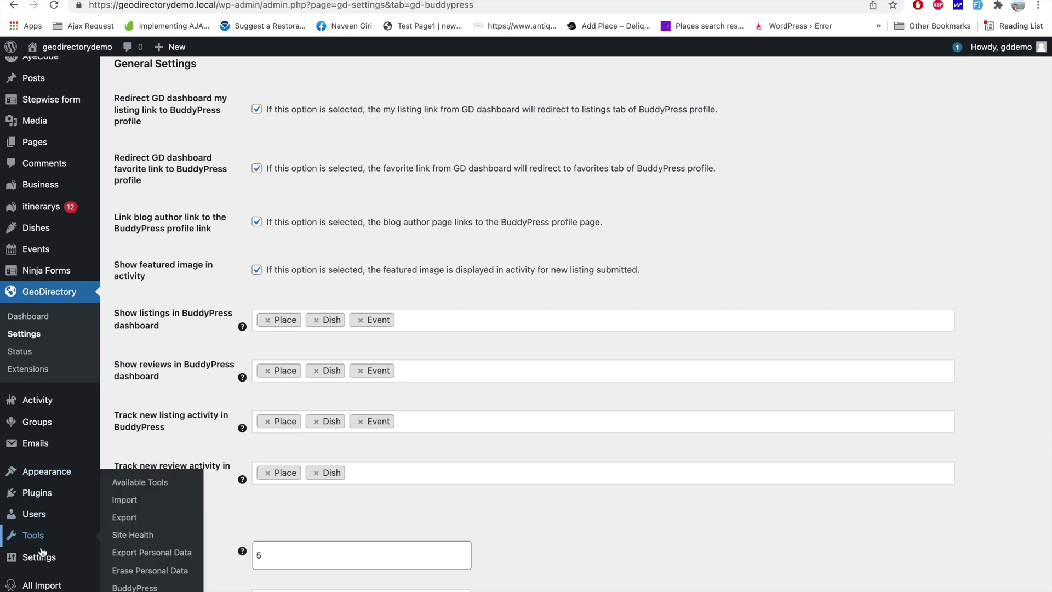
- Enable the Site Tracking component in the BuddyPress settings and save
{"action": "mouse_move", "coordinate": [41, 559]}
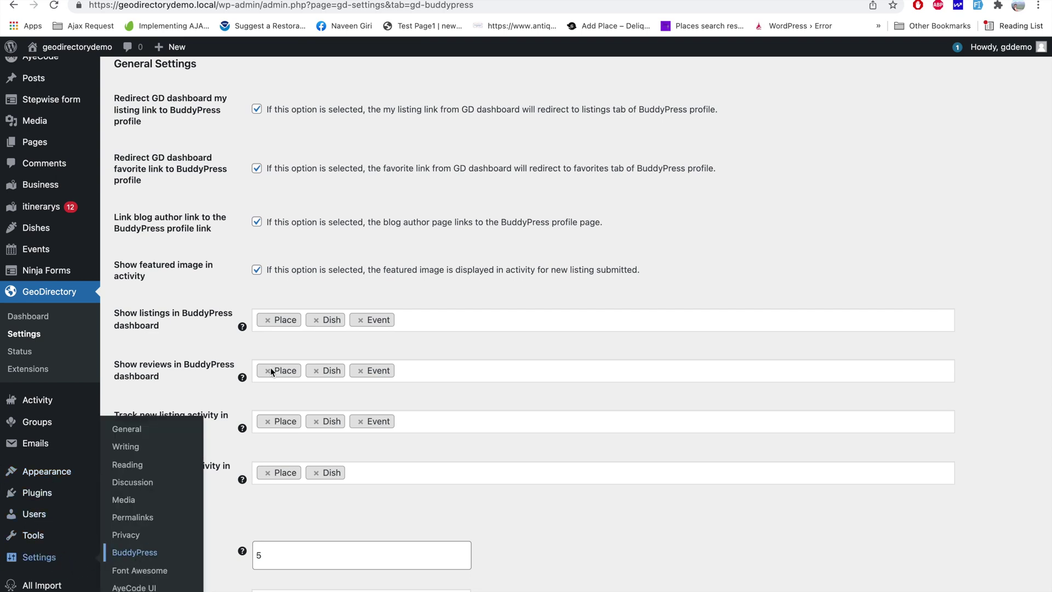
{"action": "left_click", "coordinate": [134, 552]}
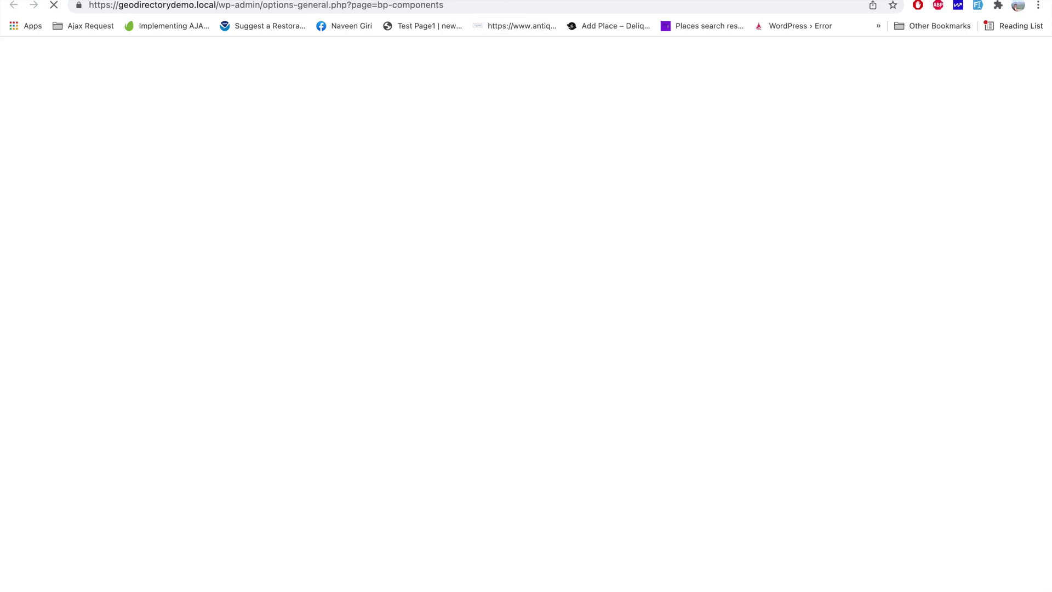
{"action": "scroll", "coordinate": [441, 196], "scroll_direction": "down", "scroll_amount": 3}
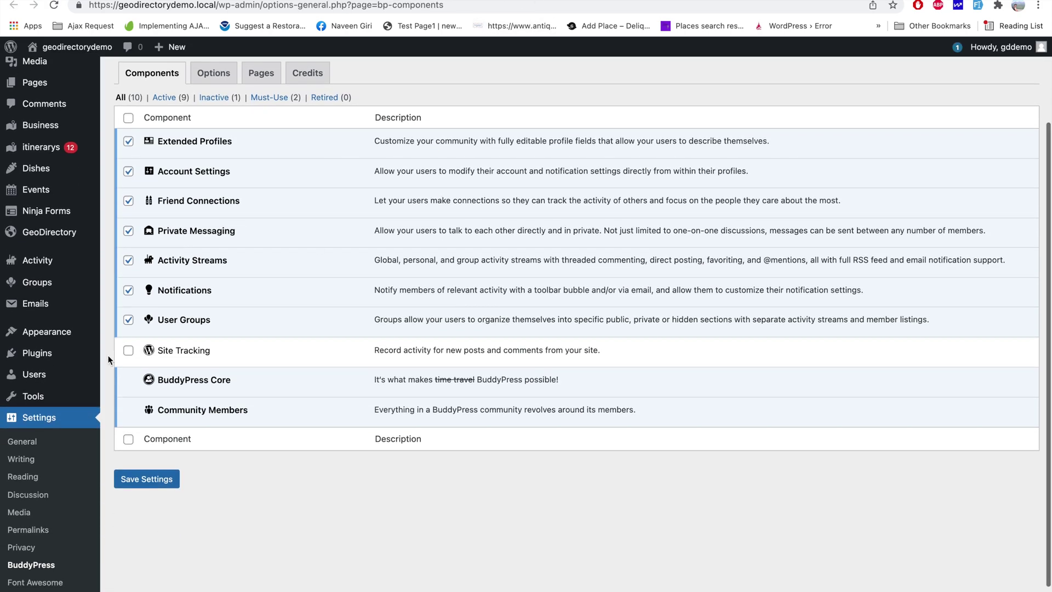
{"action": "left_click", "coordinate": [129, 352]}
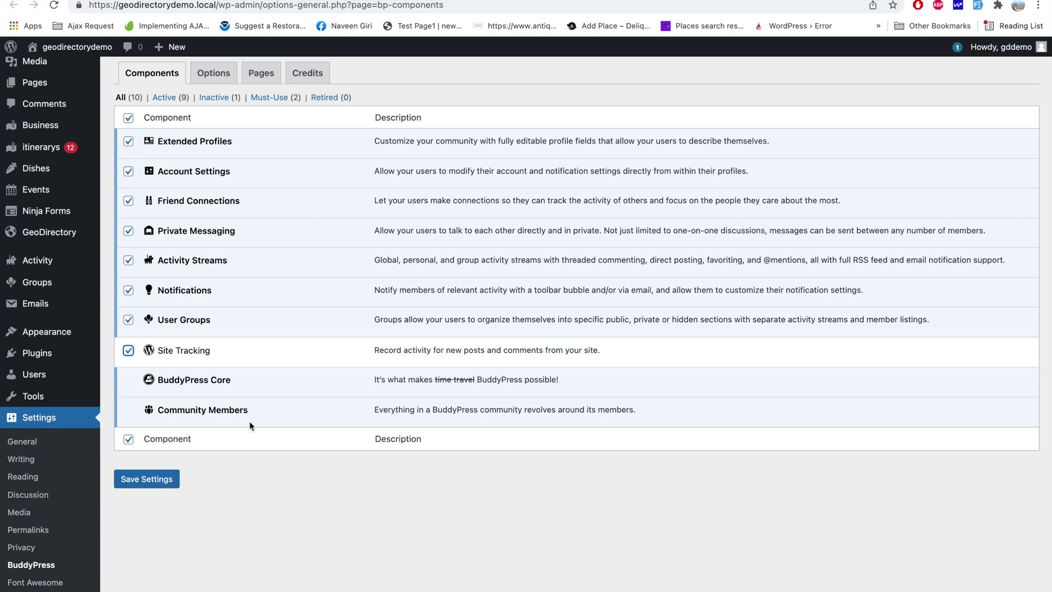
{"action": "left_click", "coordinate": [146, 478]}
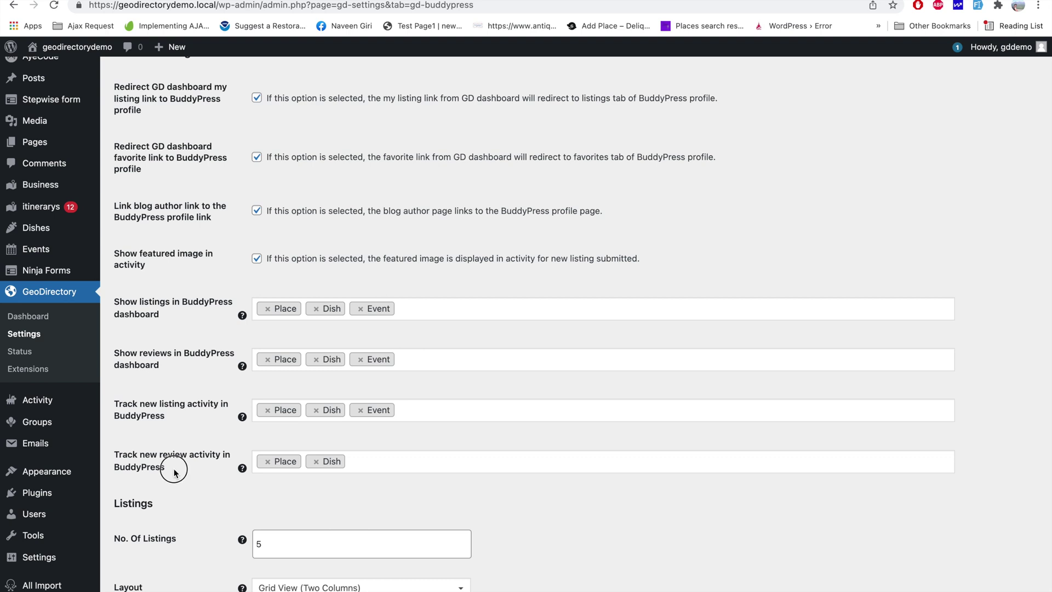
- Review the new listing and new review tracking settings, and look over the GD test listing in the incognito window
{"action": "left_click_drag", "start_coordinate": [168, 469], "coordinate": [142, 410]}
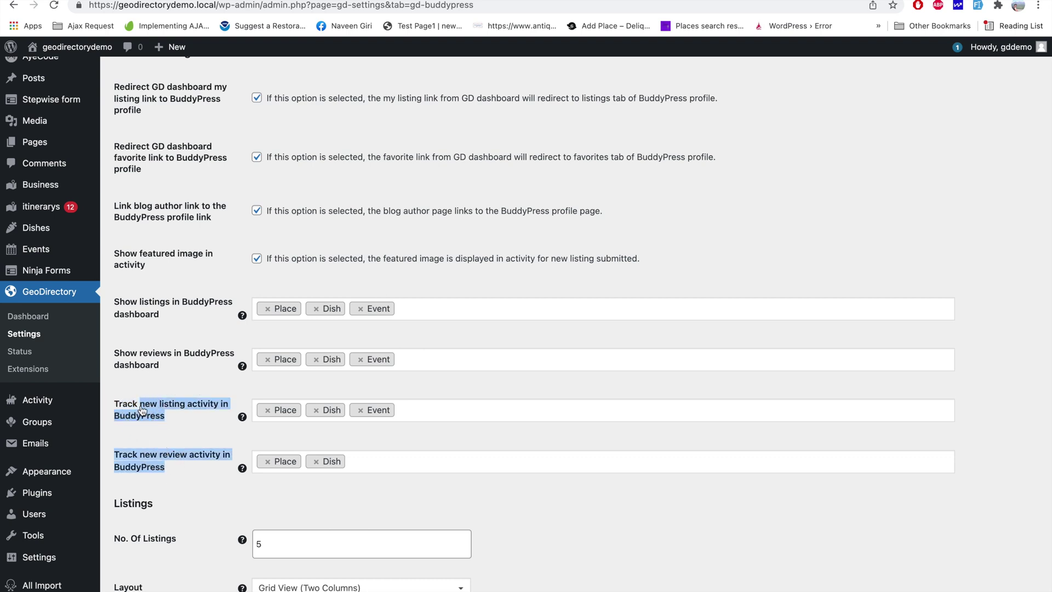
{"action": "left_click", "coordinate": [166, 414]}
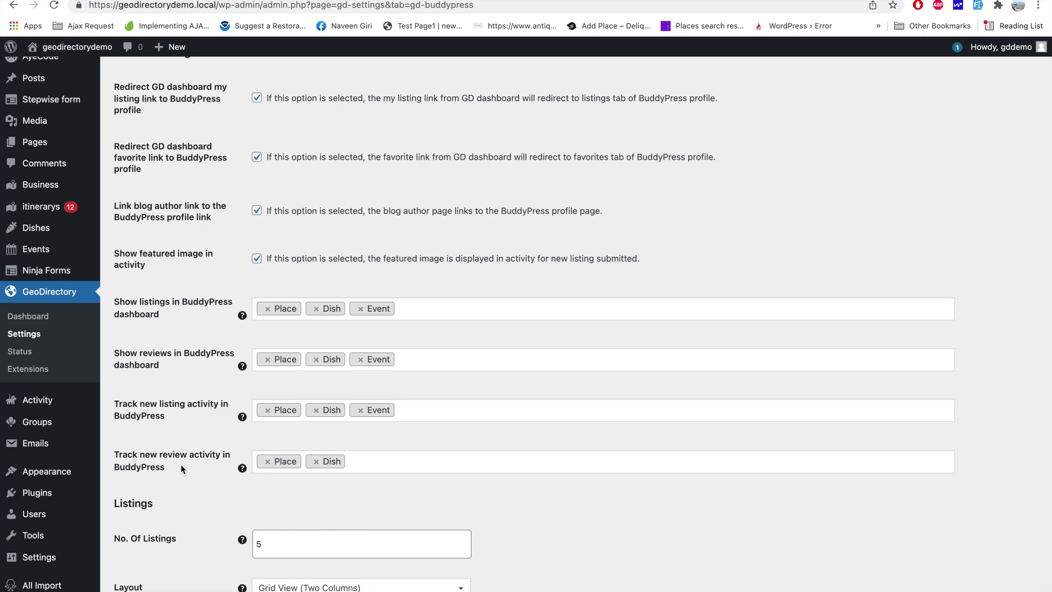
{"action": "key", "text": "ctrl+Right"}
{"action": "scroll", "coordinate": [194, 431], "scroll_direction": "up", "scroll_amount": 12}
{"action": "scroll", "coordinate": [226, 292], "scroll_direction": "up", "scroll_amount": 3}
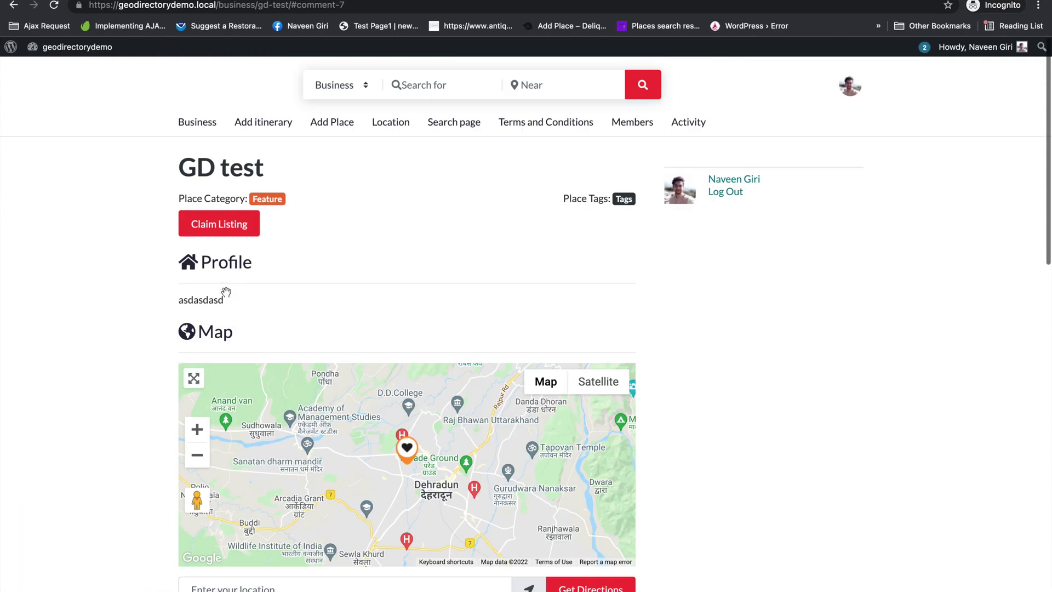
{"action": "scroll", "coordinate": [704, 268], "scroll_direction": "down", "scroll_amount": 6}
{"action": "scroll", "coordinate": [705, 268], "scroll_direction": "up", "scroll_amount": 6}
- Open the second listing on the All Business page and go to its Leave a Review form
{"action": "left_click", "coordinate": [208, 124]}
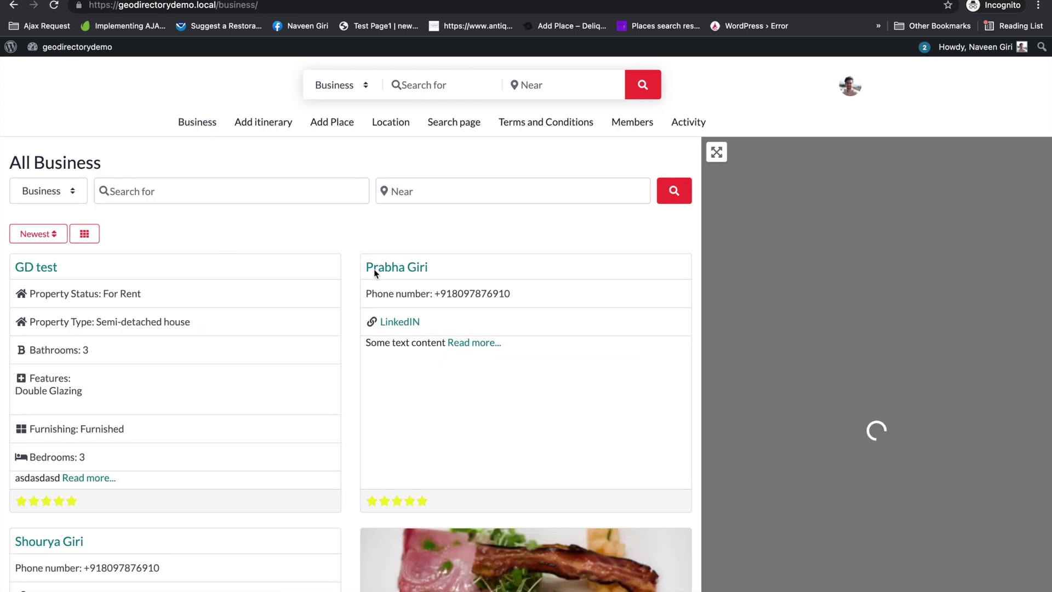
{"action": "left_click", "coordinate": [404, 269]}
{"action": "scroll", "coordinate": [404, 271], "scroll_direction": "down", "scroll_amount": 2}
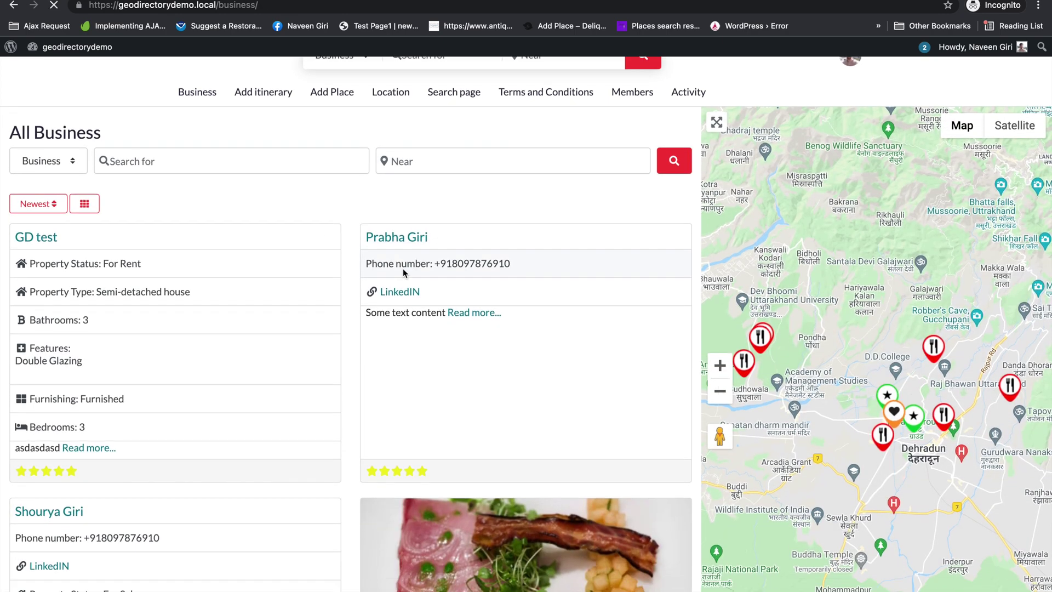
{"action": "scroll", "coordinate": [403, 269], "scroll_direction": "down", "scroll_amount": 15}
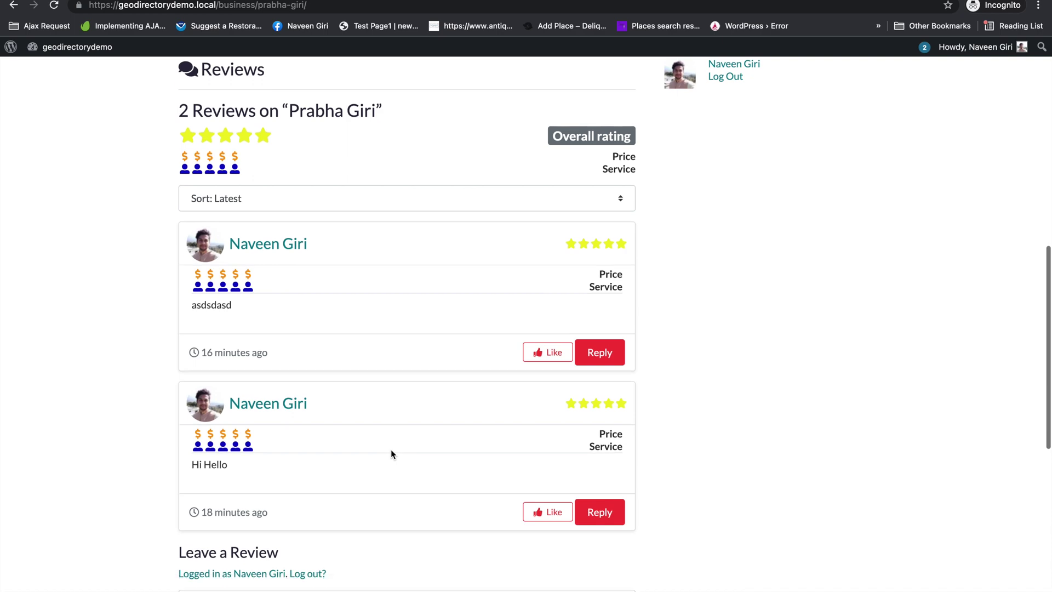
{"action": "scroll", "coordinate": [392, 449], "scroll_direction": "down", "scroll_amount": 1}
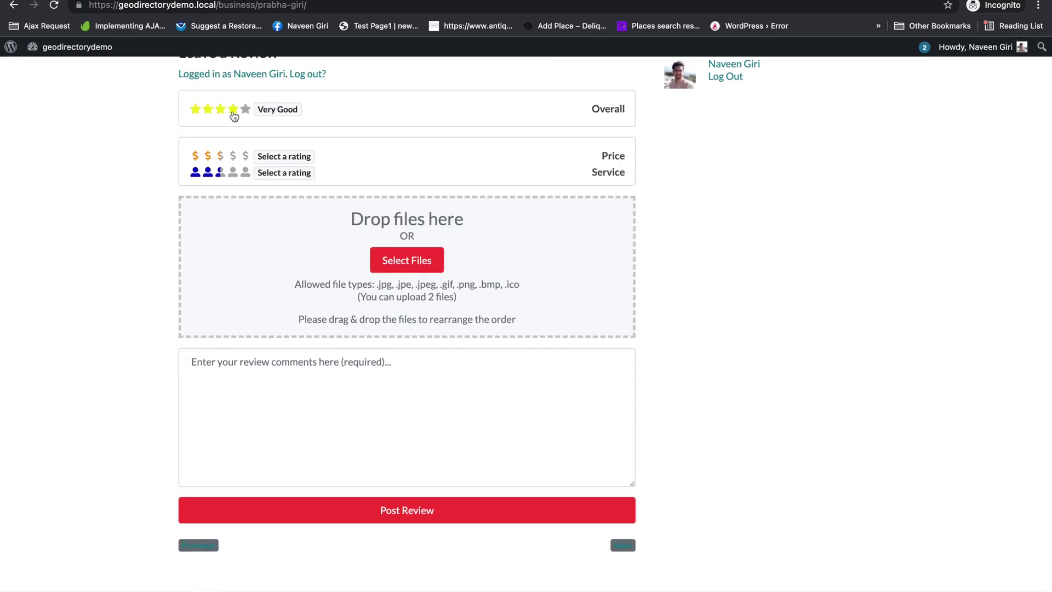
- Set the Overall, Price and Service ratings of the new review to Excellent
{"action": "left_click", "coordinate": [246, 110]}
{"action": "left_click", "coordinate": [245, 156]}
{"action": "left_click", "coordinate": [246, 173]}
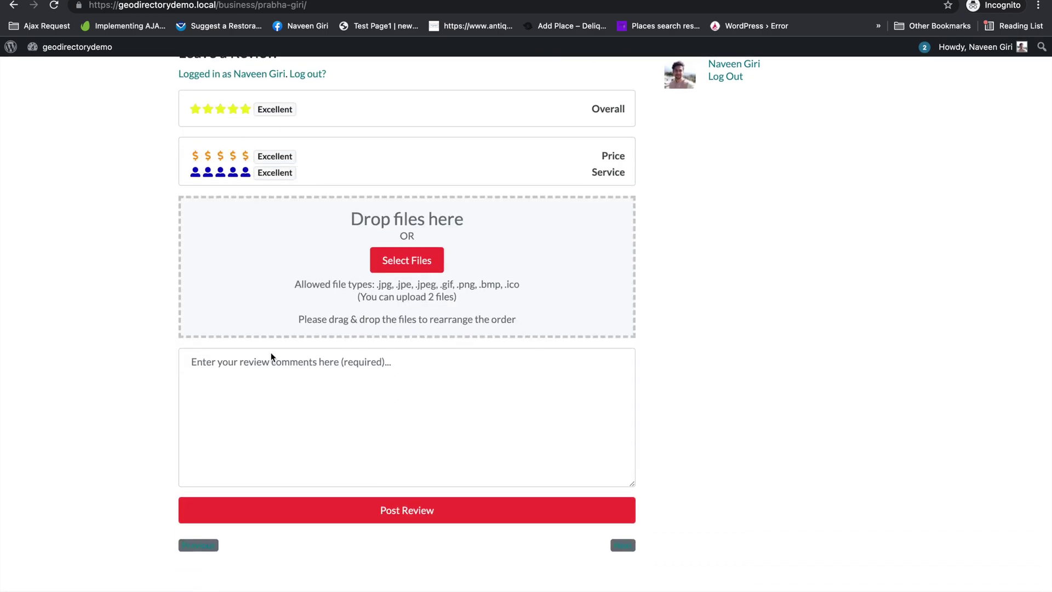
- Enter the review comment "Good one" and post the review
{"action": "left_click", "coordinate": [271, 359]}
{"action": "type", "text": "Good one"}
{"action": "left_click", "coordinate": [328, 509]}
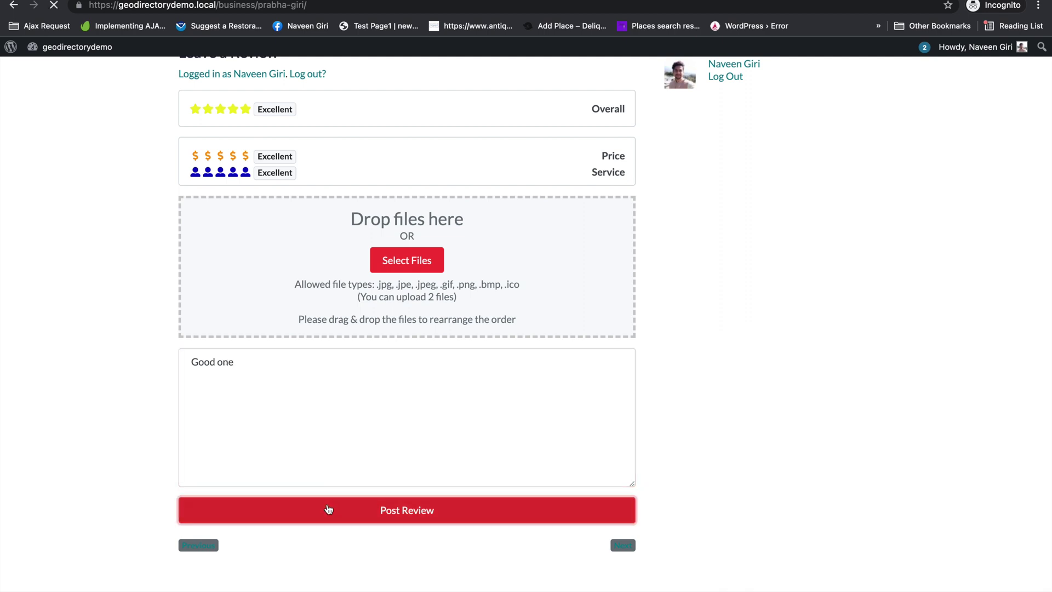
- Check the posted review on the listing, and load the newest entry on the site's Activity page in the admin browser window
{"action": "scroll", "coordinate": [336, 437], "scroll_direction": "up", "scroll_amount": 5}
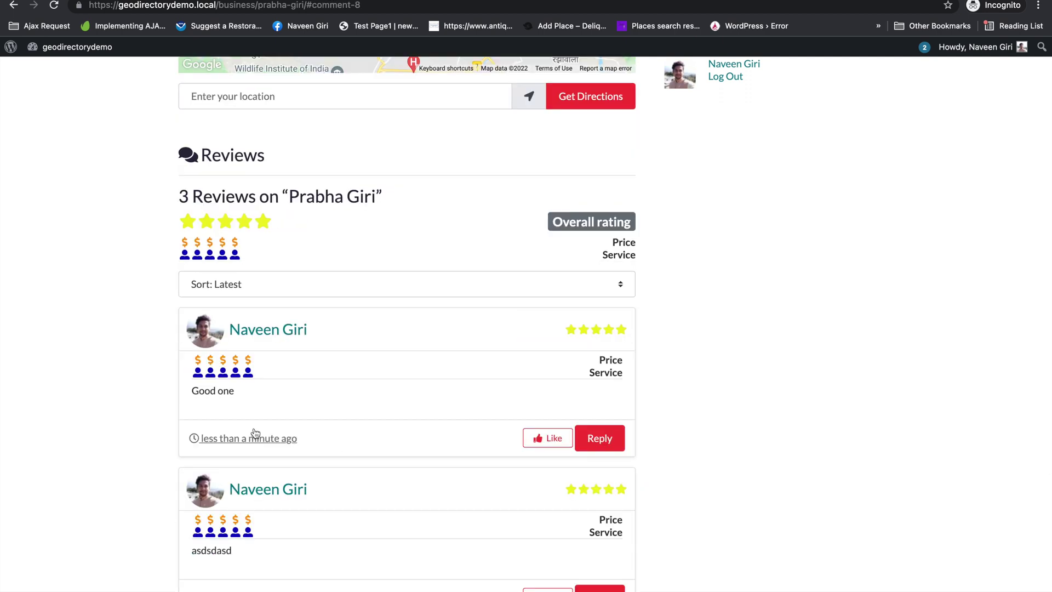
{"action": "key", "text": "ctrl+Left"}
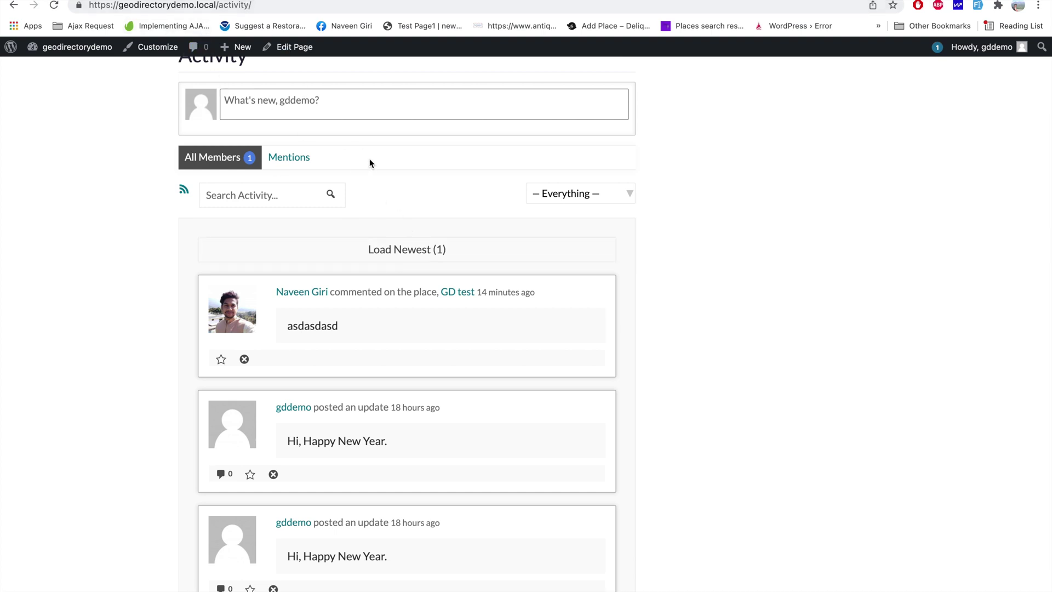
{"action": "left_click", "coordinate": [422, 254]}
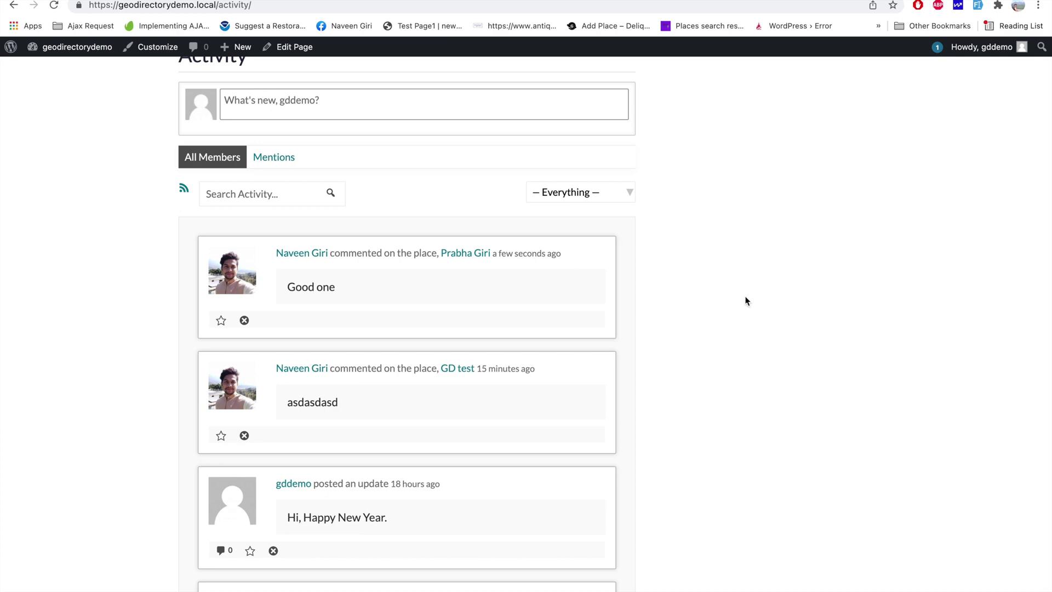
- Start a new place listing in the incognito window, titled "Sample activity post" with the description "some text"
{"action": "key", "text": "ctrl+Right"}
{"action": "scroll", "coordinate": [686, 210], "scroll_direction": "up", "scroll_amount": 10}
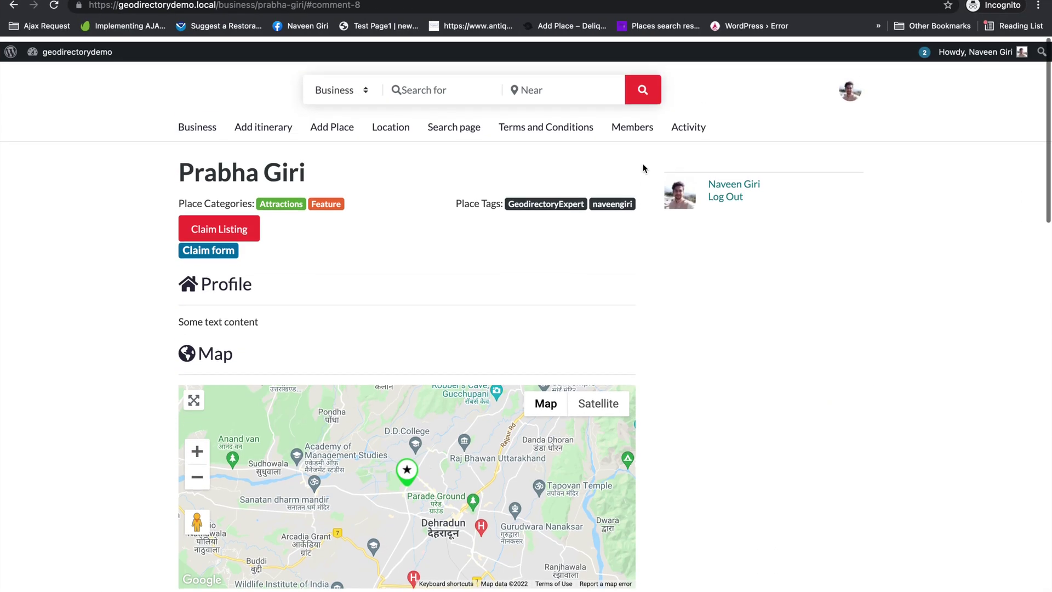
{"action": "left_click", "coordinate": [327, 122]}
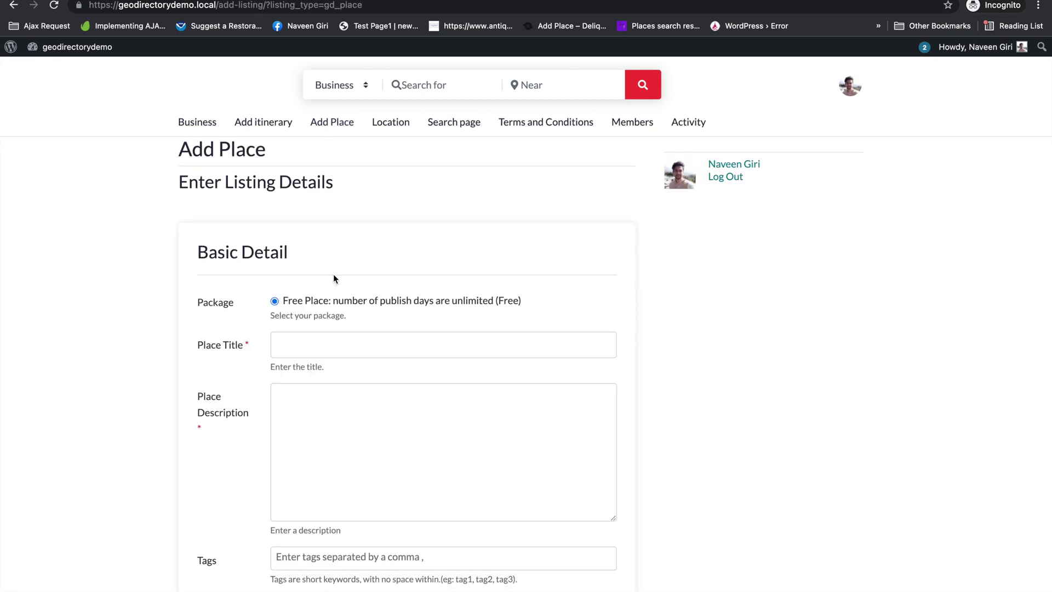
{"action": "scroll", "coordinate": [333, 274], "scroll_direction": "down", "scroll_amount": 2}
{"action": "left_click", "coordinate": [306, 252]}
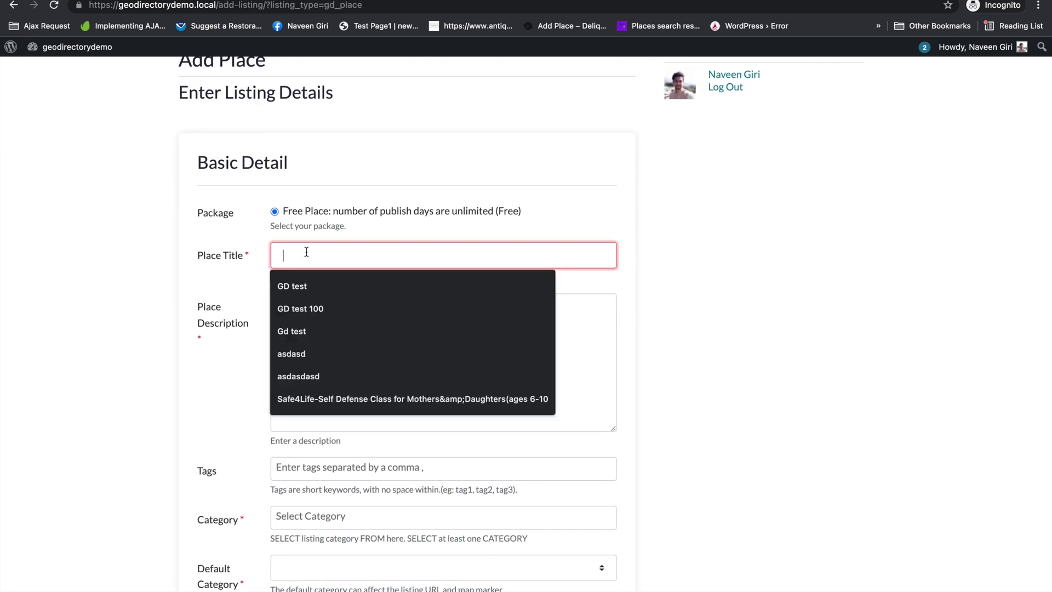
{"action": "type", "text": "Sample actti"}
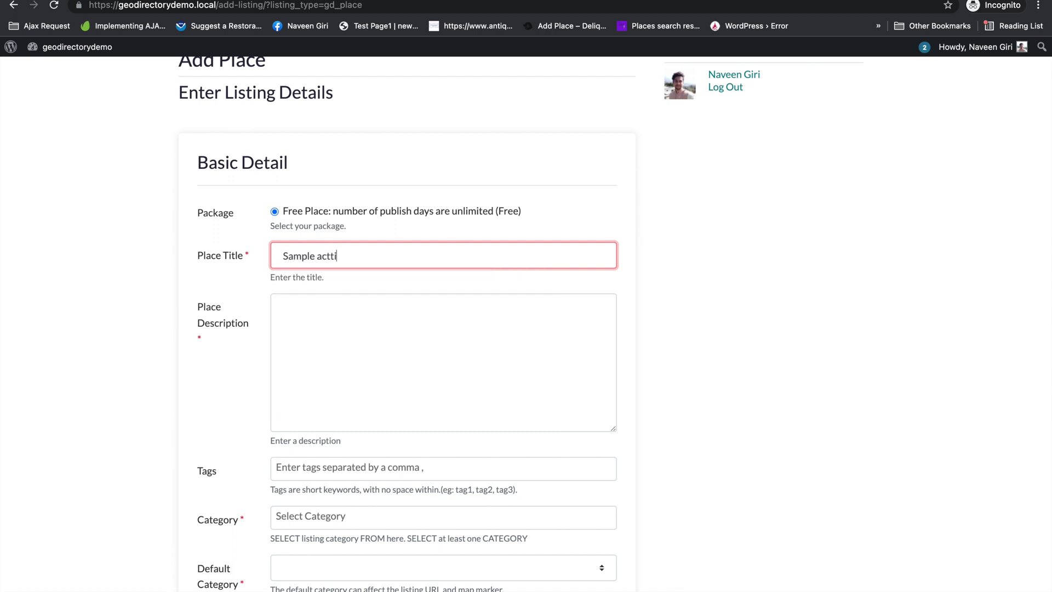
{"action": "key", "text": "BackSpace"}
{"action": "key", "text": "BackSpace"}
{"action": "type", "text": "ivity post"}
{"action": "left_click", "coordinate": [308, 339]}
{"action": "type", "text": "some text"}
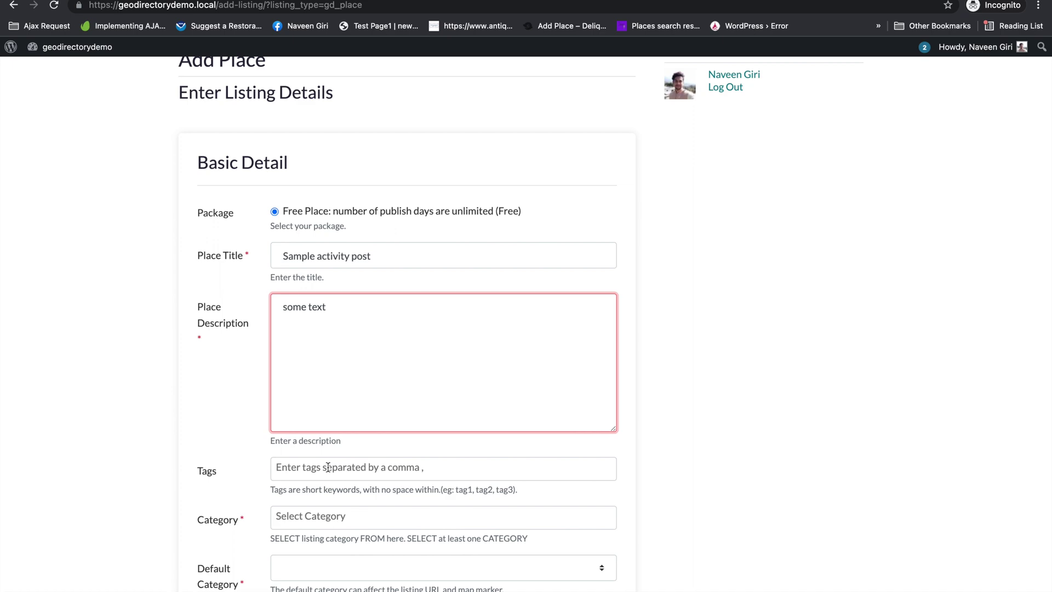
- Give the listing the tag "Sample Tags" and the category Attractions, and continue to the contact details
{"action": "left_click", "coordinate": [328, 467]}
{"action": "type", "text": "Sample Tags"}
{"action": "key", "text": "Return"}
{"action": "scroll", "coordinate": [331, 376], "scroll_direction": "down", "scroll_amount": 2}
{"action": "left_click", "coordinate": [351, 431]}
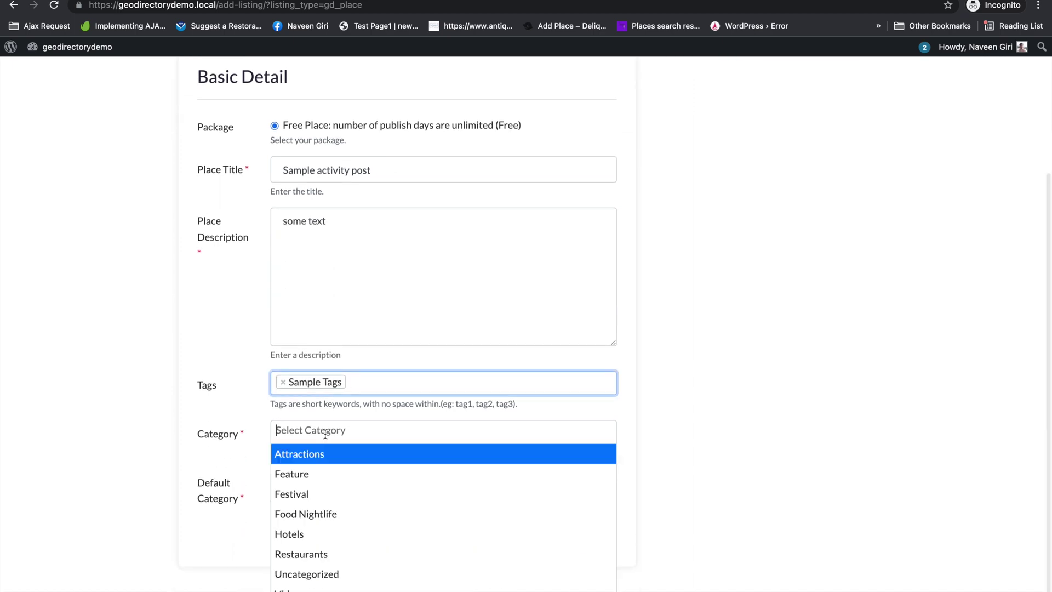
{"action": "left_click", "coordinate": [352, 456]}
{"action": "left_click", "coordinate": [596, 406]}
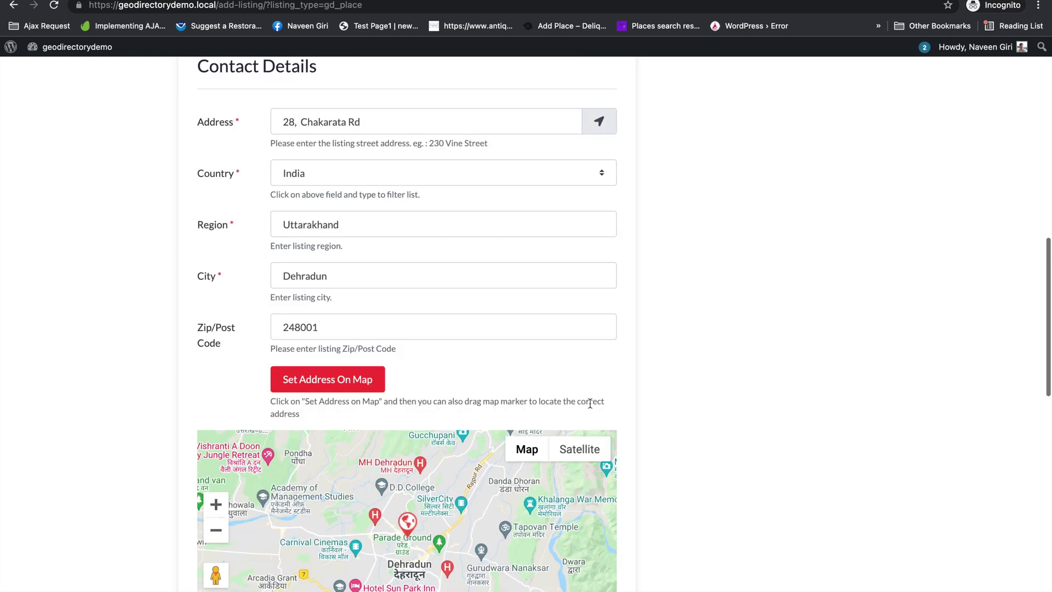
{"action": "scroll", "coordinate": [335, 233], "scroll_direction": "down", "scroll_amount": 1}
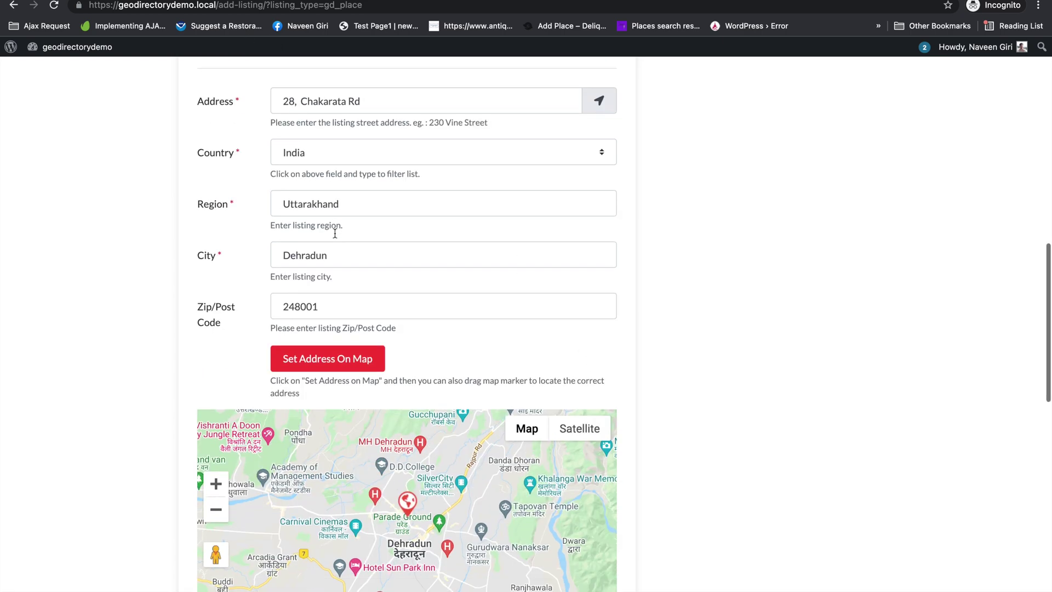
{"action": "scroll", "coordinate": [440, 534], "scroll_direction": "down", "scroll_amount": 15}
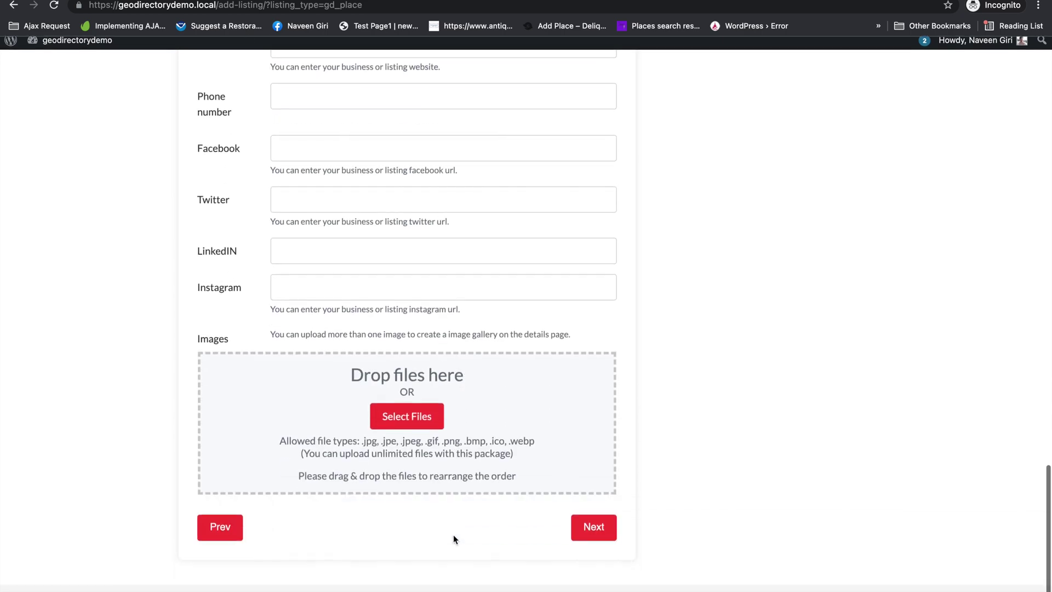
- Open the Geodirectory Stepwise Form product page on buddydevelopers.com in a new browser tab
{"action": "key", "text": "super+t"}
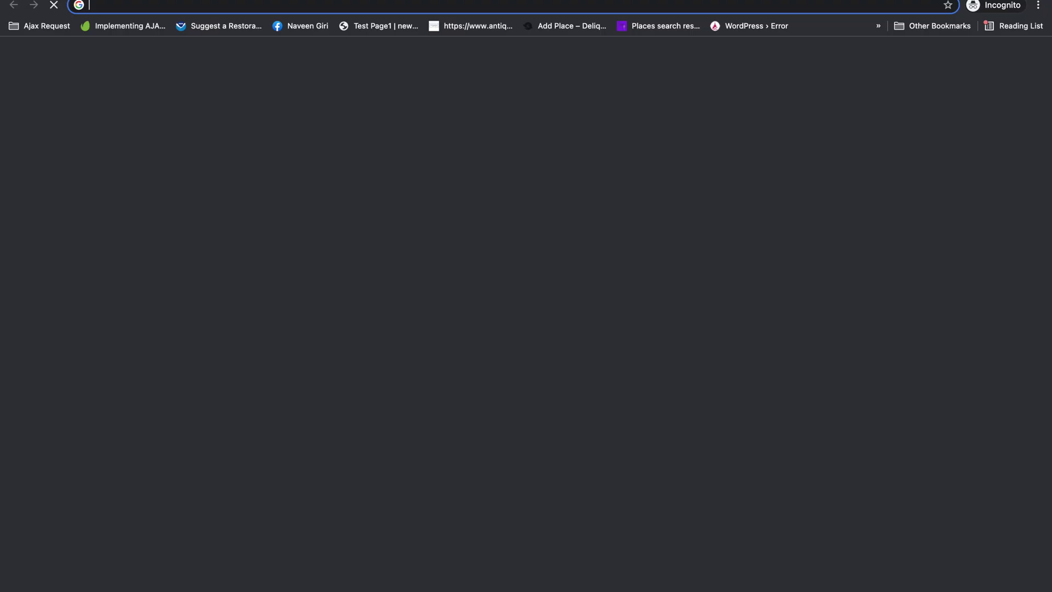
{"action": "type", "text": "buddydevelopers.com"}
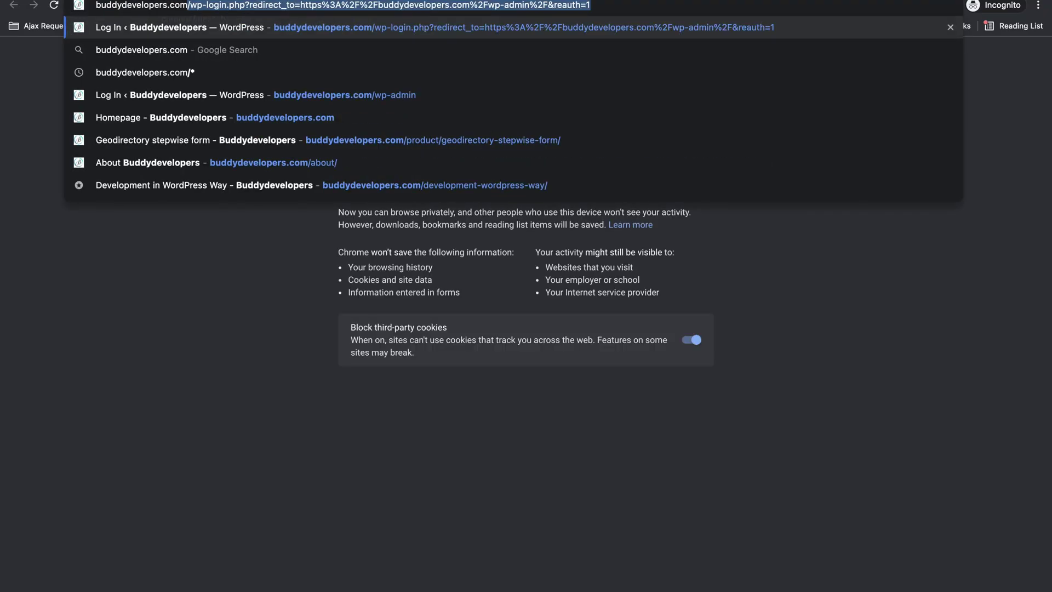
{"action": "key", "text": "Delete"}
{"action": "key", "text": "Return"}
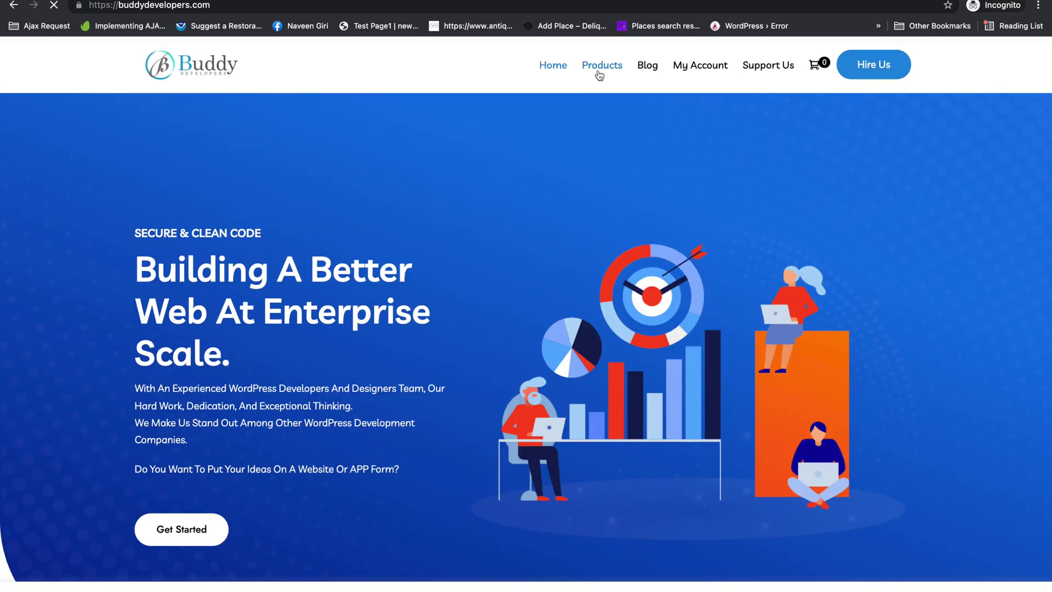
{"action": "left_click", "coordinate": [599, 76]}
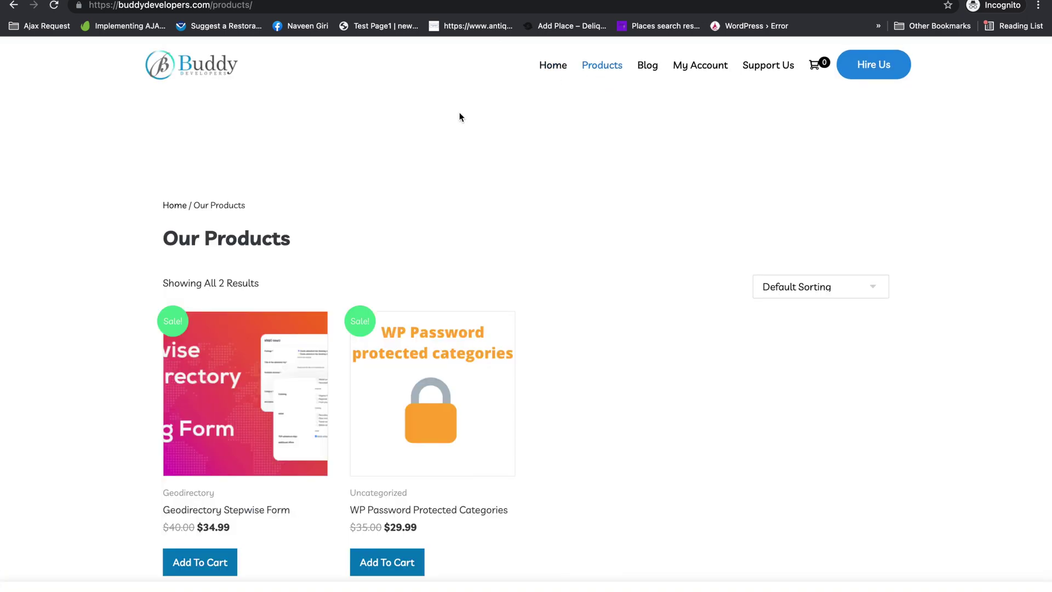
{"action": "left_click", "coordinate": [256, 437]}
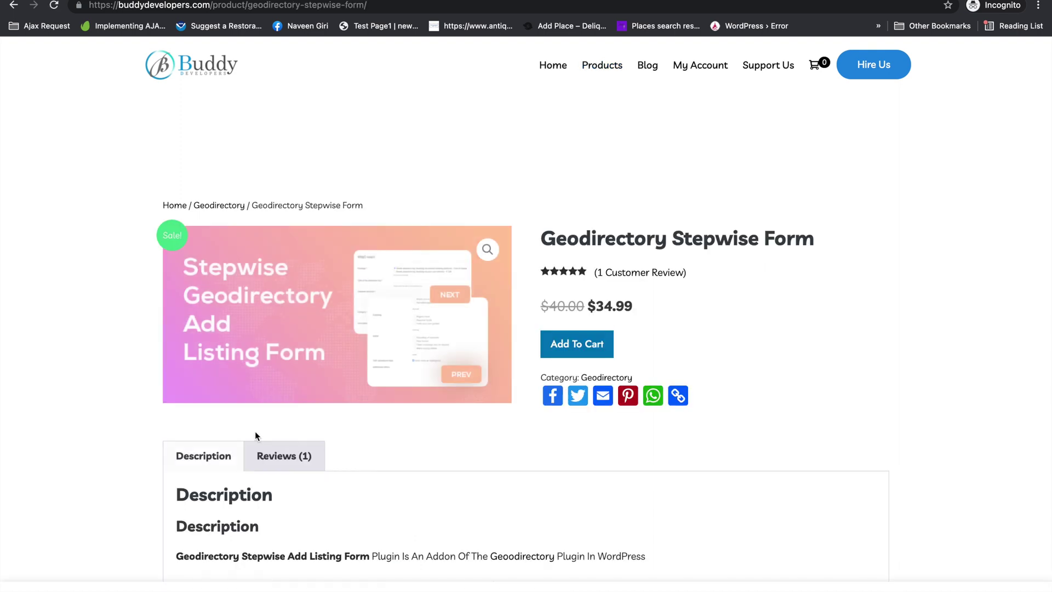
- Look through the product's description, form styles and changelog
{"action": "scroll", "coordinate": [459, 462], "scroll_direction": "down", "scroll_amount": 3}
{"action": "scroll", "coordinate": [458, 462], "scroll_direction": "down", "scroll_amount": 2}
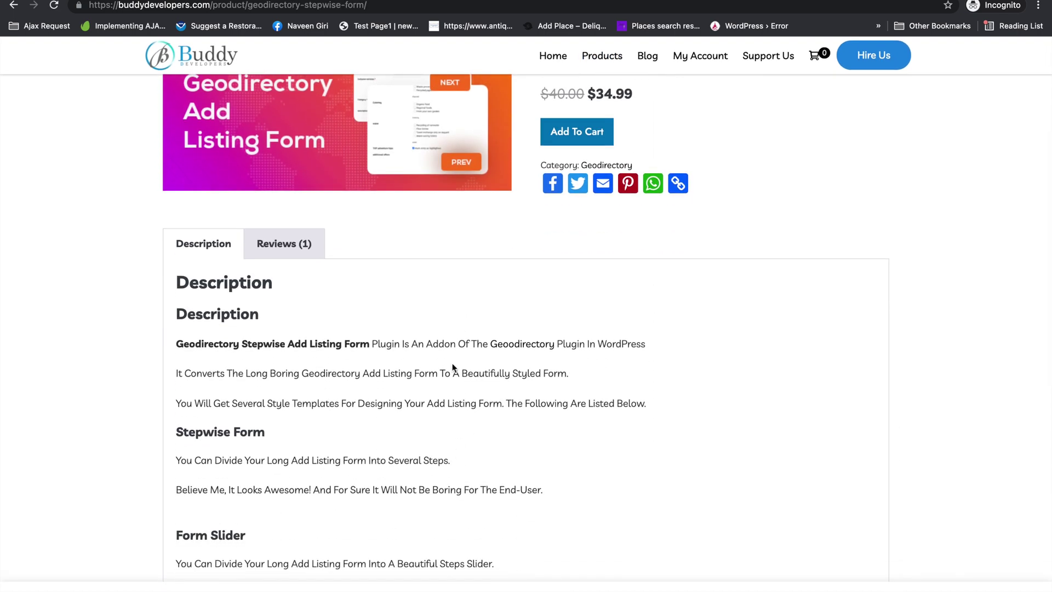
{"action": "scroll", "coordinate": [454, 363], "scroll_direction": "up", "scroll_amount": 3}
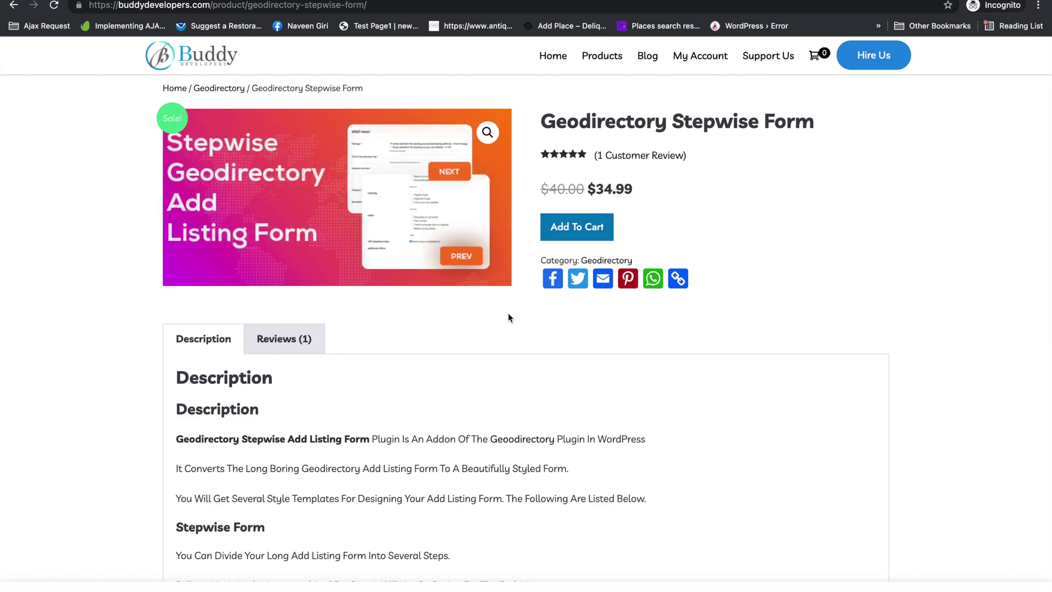
{"action": "scroll", "coordinate": [528, 337], "scroll_direction": "down", "scroll_amount": 4}
{"action": "scroll", "coordinate": [530, 342], "scroll_direction": "down", "scroll_amount": 4}
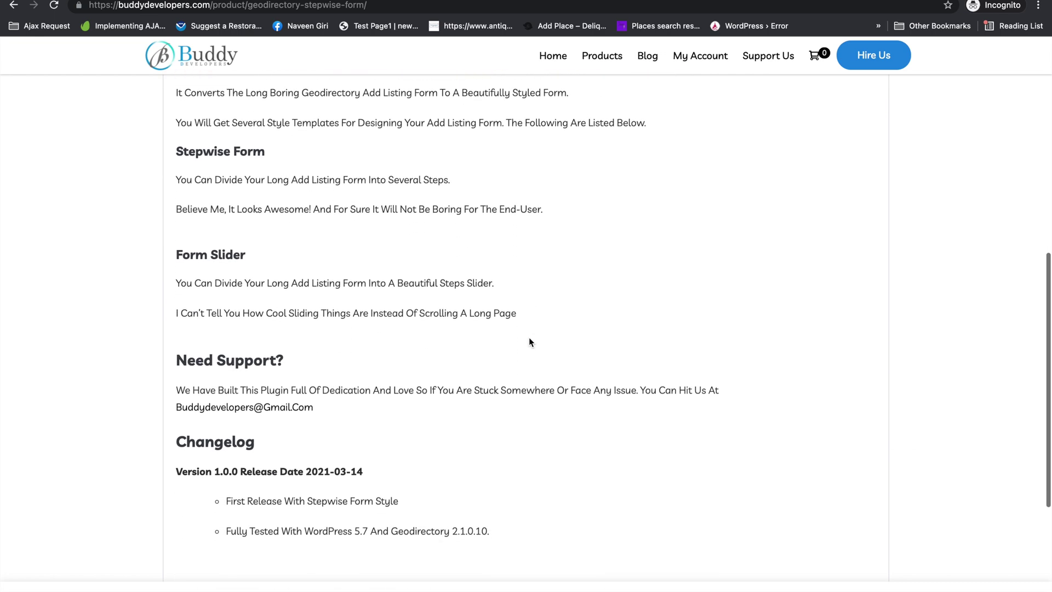
- Return to the add listing form, keep the prefilled contact details, and continue to the property details
{"action": "scroll", "coordinate": [530, 342], "scroll_direction": "up", "scroll_amount": 15}
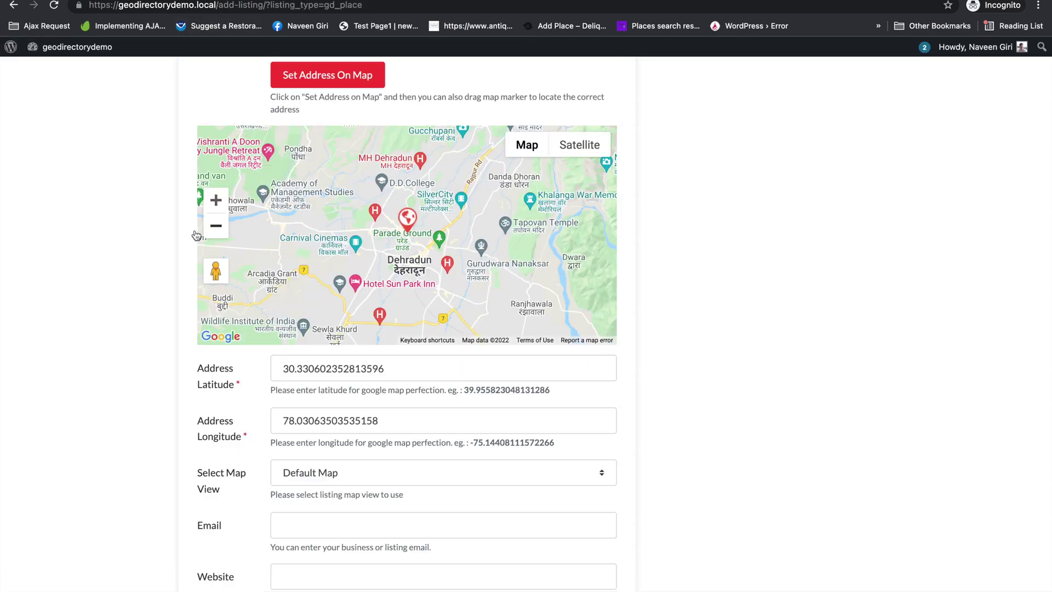
{"action": "scroll", "coordinate": [145, 269], "scroll_direction": "up", "scroll_amount": 5}
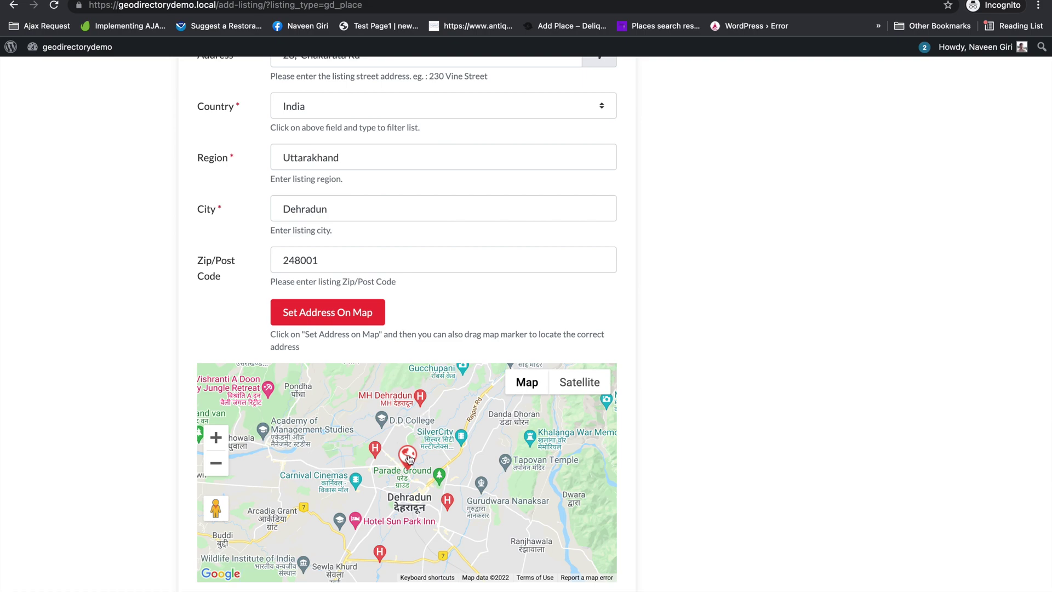
{"action": "scroll", "coordinate": [729, 502], "scroll_direction": "down", "scroll_amount": 12}
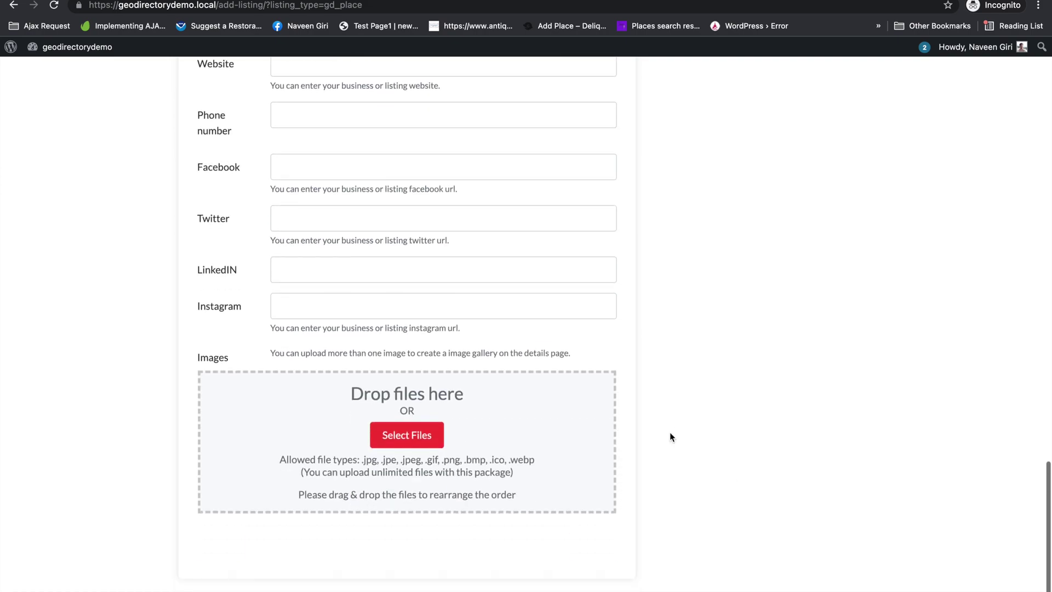
{"action": "left_click", "coordinate": [593, 460]}
- Set the Property Status to For Rent, the Property Type to Semi-detached house and Bathrooms to 3
{"action": "left_click", "coordinate": [376, 128]}
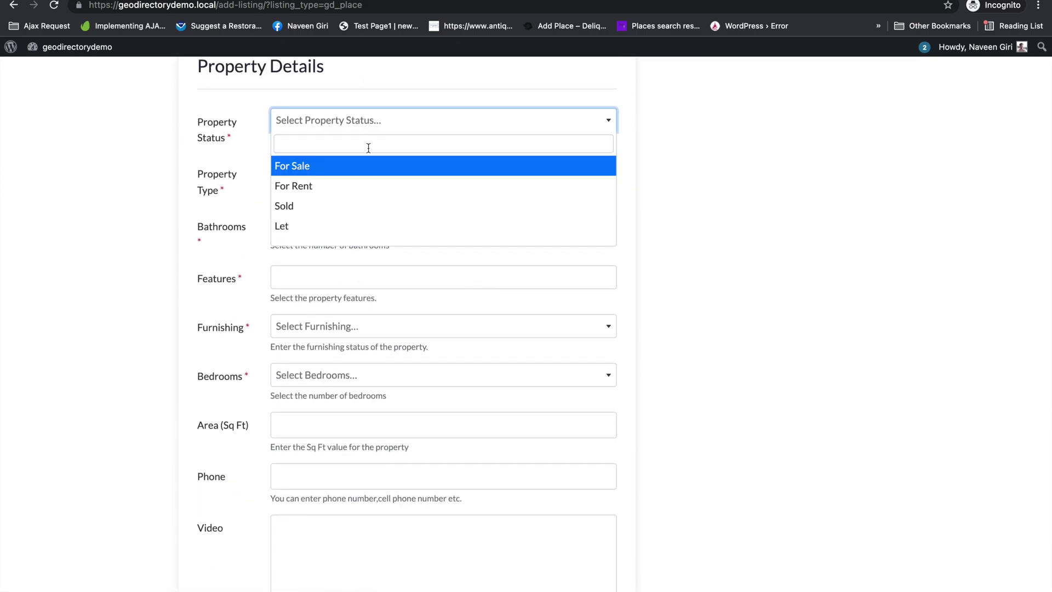
{"action": "left_click", "coordinate": [364, 186]}
{"action": "left_click", "coordinate": [364, 172]}
{"action": "left_click", "coordinate": [344, 237]}
{"action": "left_click", "coordinate": [343, 224]}
{"action": "left_click", "coordinate": [339, 296]}
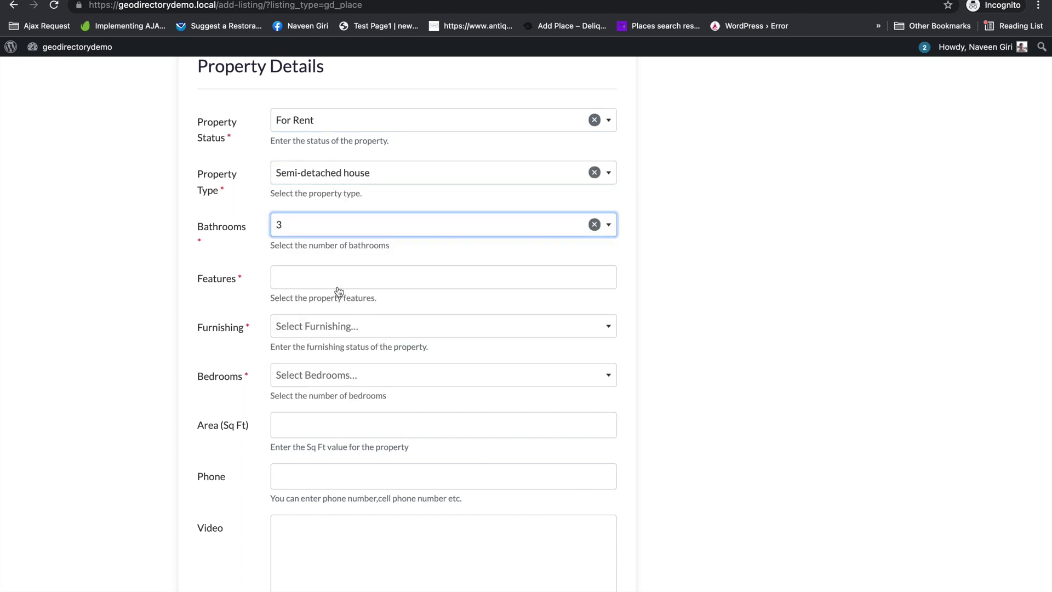
- Fill in the required Features, Furnishing and Bedrooms fields of the property, and submit the listing
{"action": "left_click", "coordinate": [345, 287]}
{"action": "left_click", "coordinate": [340, 318]}
{"action": "left_click", "coordinate": [338, 329]}
{"action": "left_click", "coordinate": [323, 390]}
{"action": "left_click", "coordinate": [282, 377]}
{"action": "left_click", "coordinate": [285, 432]}
{"action": "scroll", "coordinate": [219, 527], "scroll_direction": "down", "scroll_amount": 8}
{"action": "left_click", "coordinate": [317, 499]}
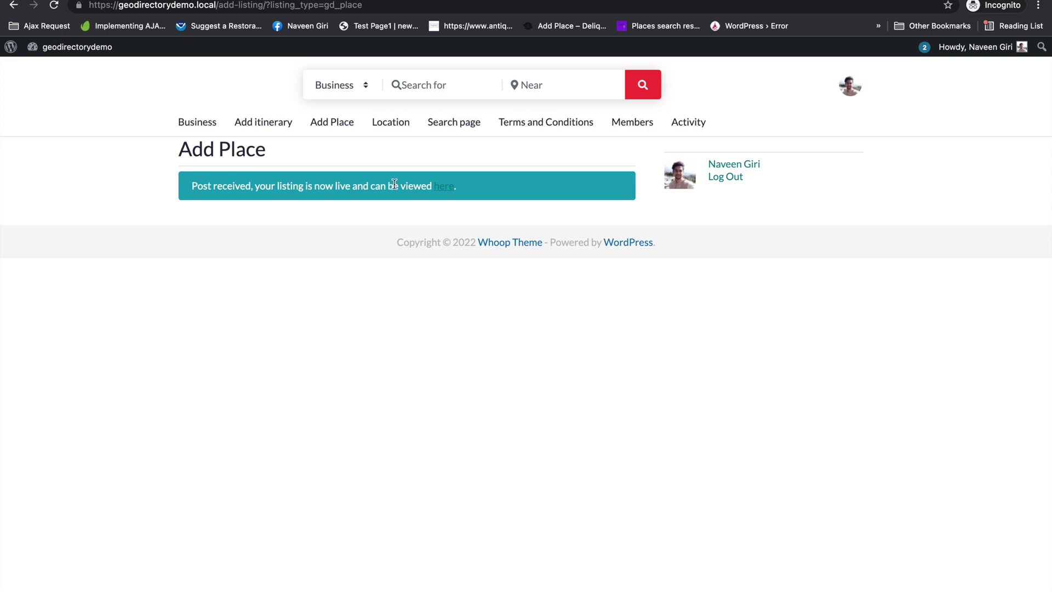
- Go back to the Activity page in the admin browser window and load the newest entry for the submitted listing
{"action": "key", "text": "ctrl+Left"}
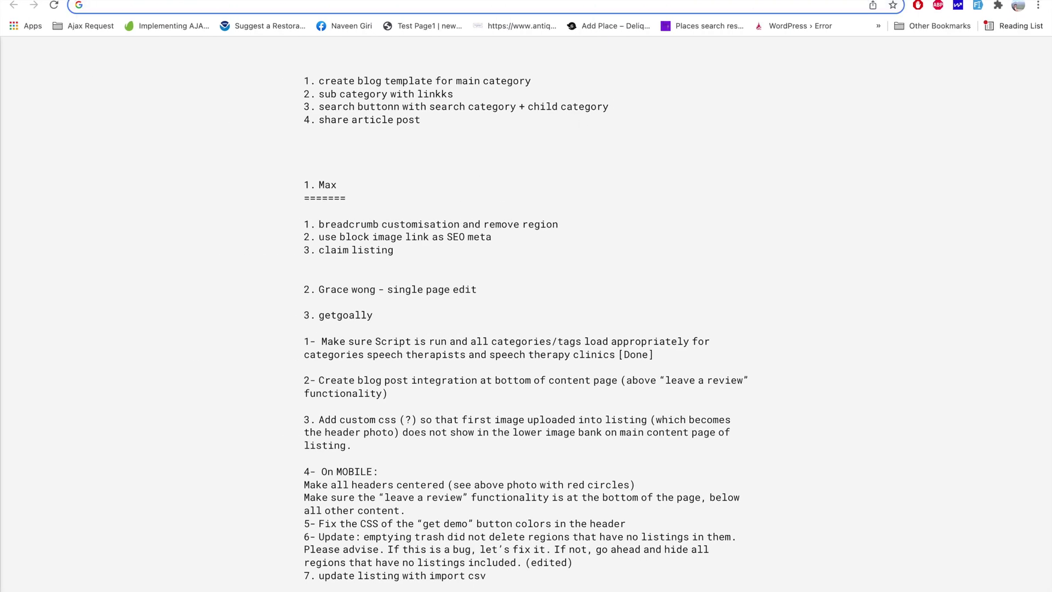
{"action": "key", "text": "ctrl+Tab"}
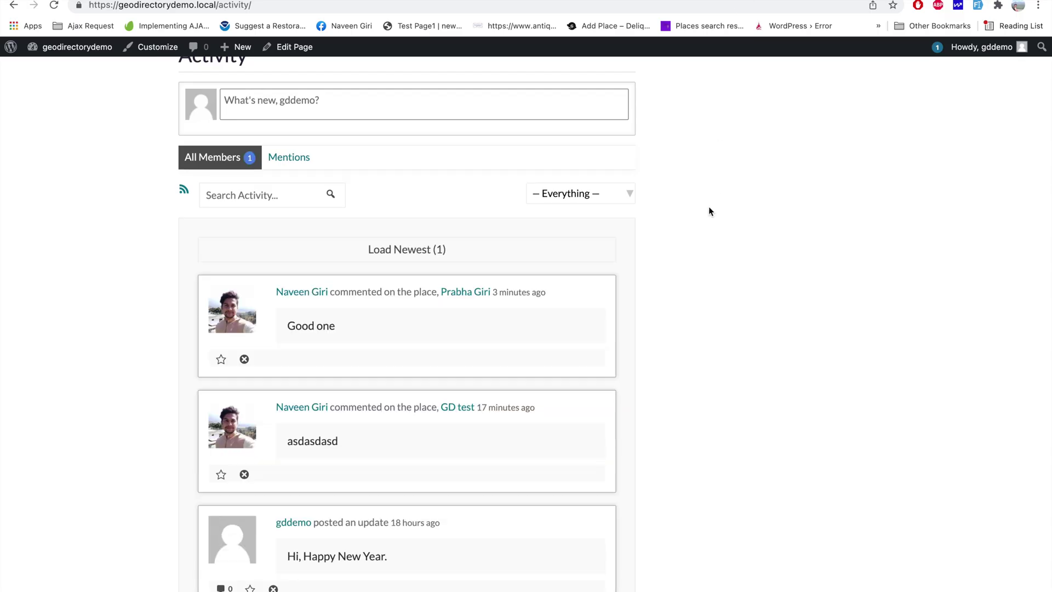
{"action": "left_click", "coordinate": [417, 252]}
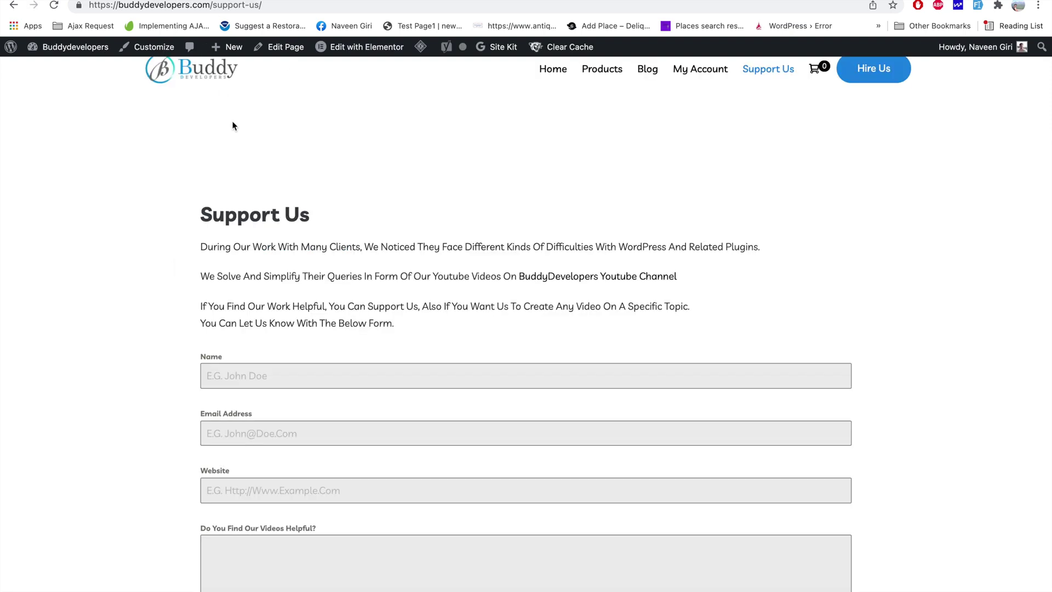
- Look over the Support Us page on buddydevelopers.com and its form, including the video topic field
{"action": "scroll", "coordinate": [232, 126], "scroll_direction": "up", "scroll_amount": 1}
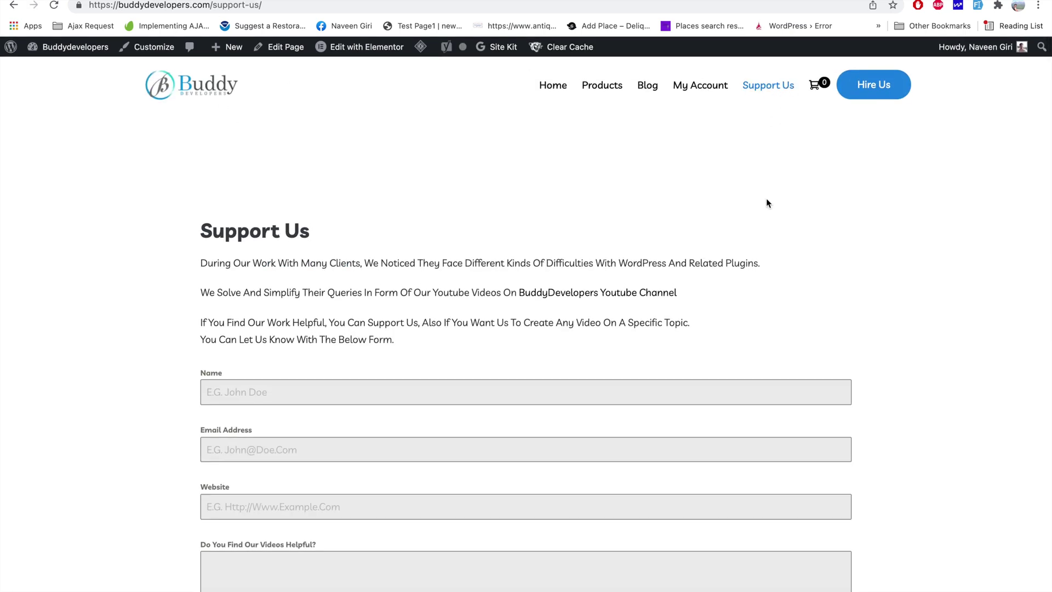
{"action": "scroll", "coordinate": [767, 199], "scroll_direction": "down", "scroll_amount": 6}
{"action": "left_click", "coordinate": [324, 339]}
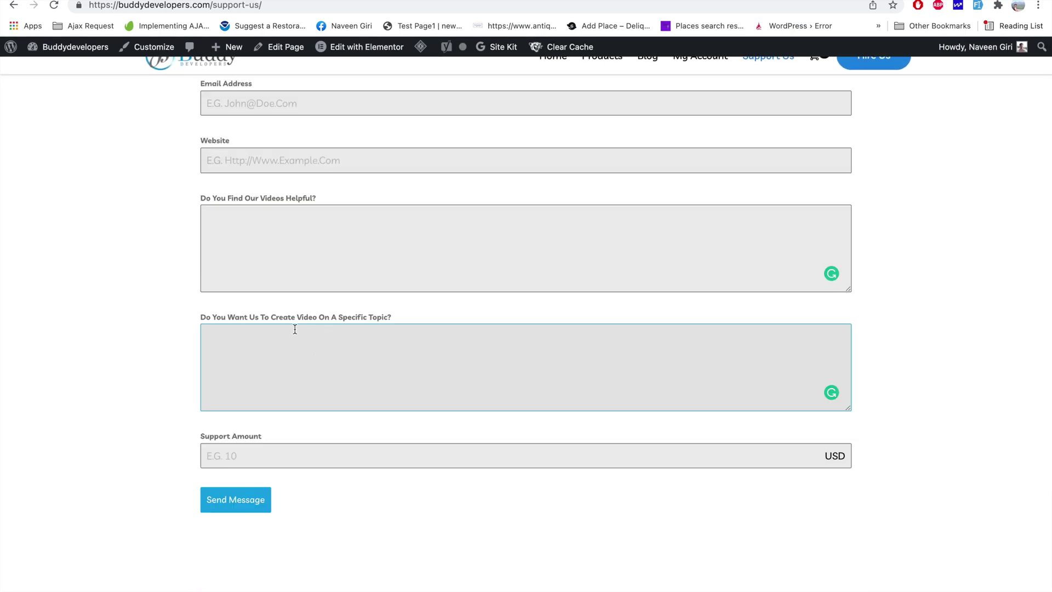